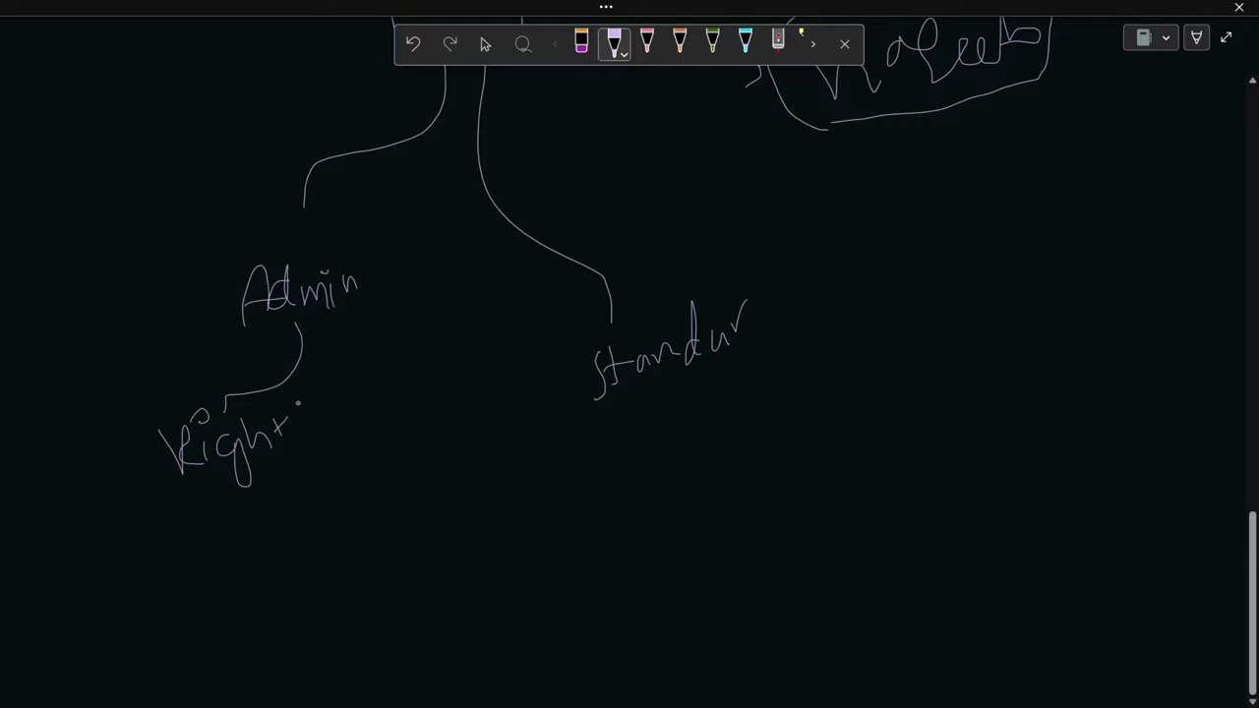
# - Finish handwriting 'Rights' under the Admin branch
pyautogui.moveTo(298, 402); pyautogui.dragTo(307, 435)
# - Underline Admin, write 99 % under Rights, and connect standur to a handwritten 10 %
pyautogui.moveTo(253, 328); pyautogui.dragTo(378, 311)
pyautogui.scroll(-2, 221, 437)
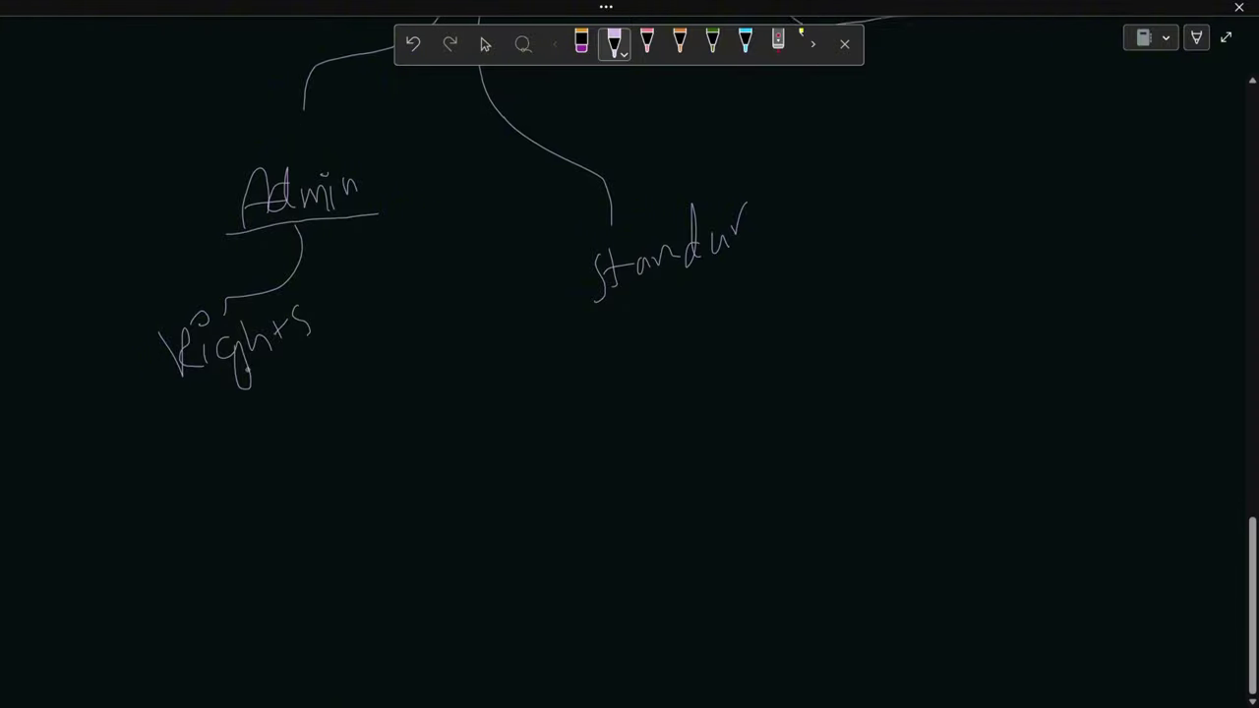
pyautogui.moveTo(204, 425)
pyautogui.mouseDown()
pyautogui.moveTo(228, 481)
pyautogui.moveTo(237, 434)
pyautogui.moveTo(258, 474)
pyautogui.mouseUp()
pyautogui.click(266, 390)
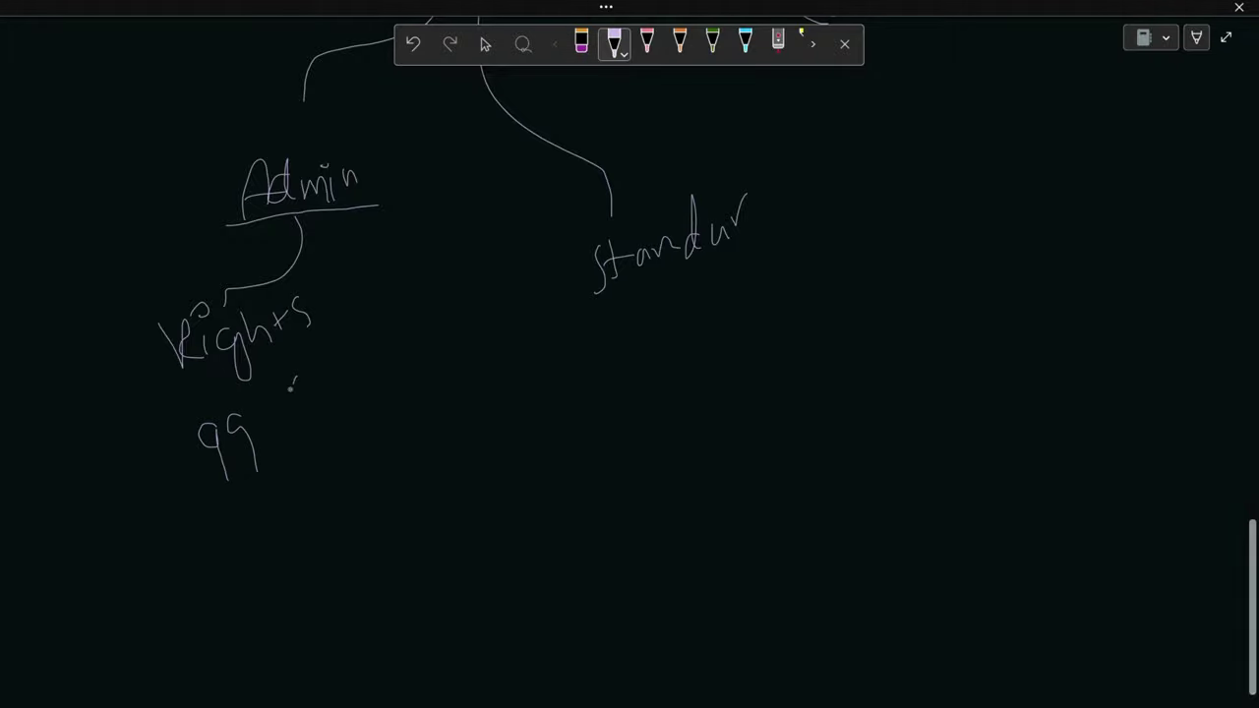
pyautogui.moveTo(295, 379)
pyautogui.mouseDown()
pyautogui.moveTo(283, 438)
pyautogui.moveTo(305, 407)
pyautogui.moveTo(260, 380)
pyautogui.mouseUp()
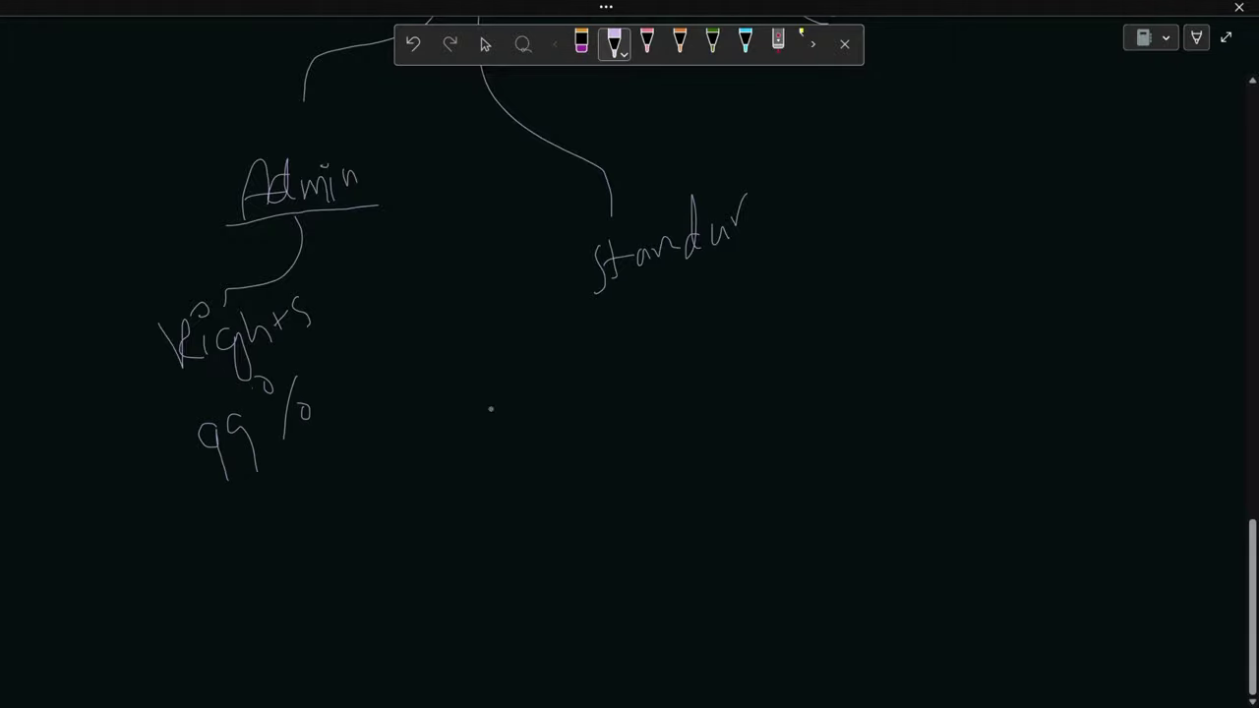
pyautogui.moveTo(667, 274)
pyautogui.mouseDown()
pyautogui.moveTo(715, 403)
pyautogui.moveTo(753, 427)
pyautogui.mouseUp()
pyautogui.moveTo(773, 385)
pyautogui.mouseDown()
pyautogui.moveTo(813, 425)
pyautogui.moveTo(825, 404)
pyautogui.mouseUp()
pyautogui.moveTo(802, 370); pyautogui.dragTo(801, 373)
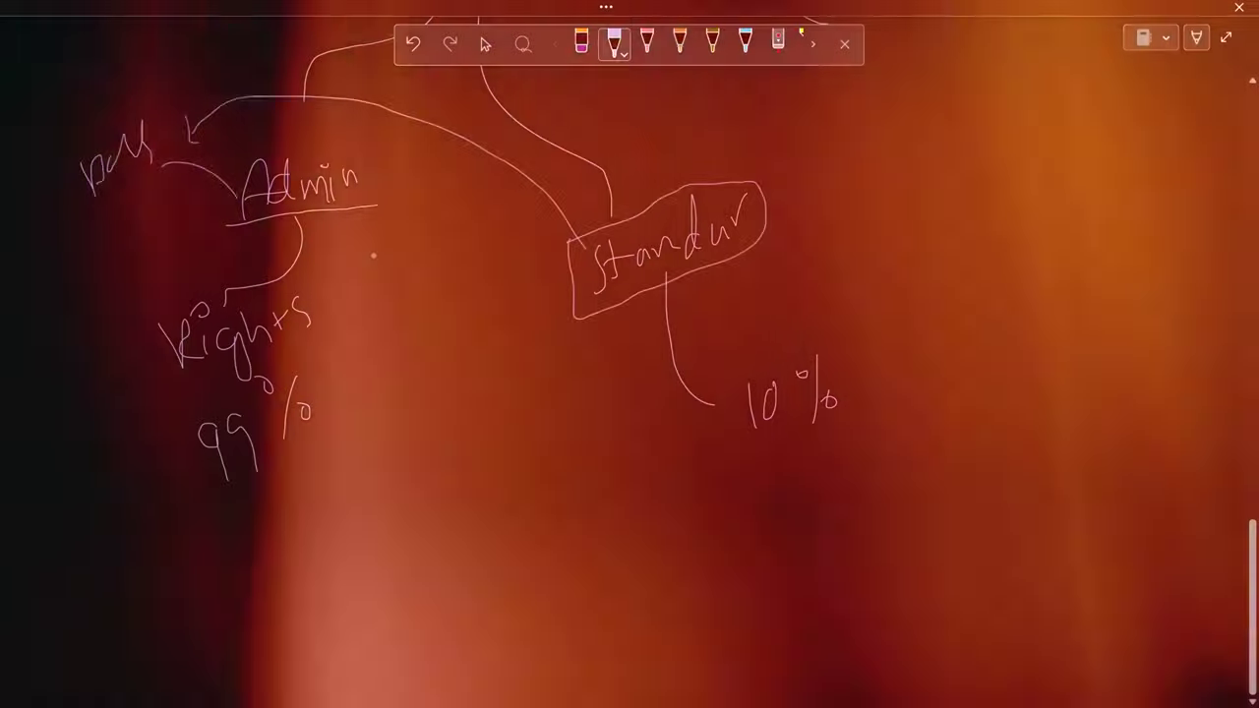
# - Box standard and 10 %, circle pers, and draw arrows linking them
pyautogui.moveTo(234, 158); pyautogui.dragTo(305, 146)
pyautogui.moveTo(155, 109)
pyautogui.mouseDown()
pyautogui.moveTo(126, 112)
pyautogui.moveTo(144, 210)
pyautogui.moveTo(138, 116)
pyautogui.mouseUp()
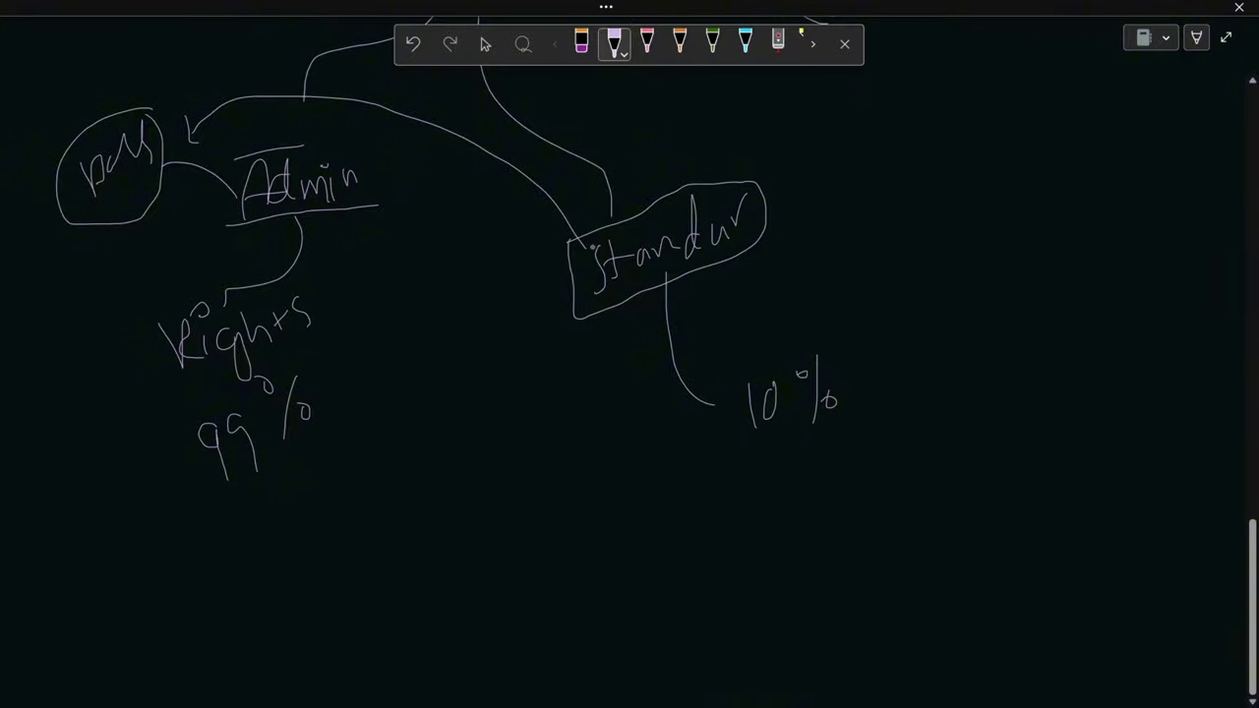
pyautogui.moveTo(112, 101); pyautogui.dragTo(157, 95)
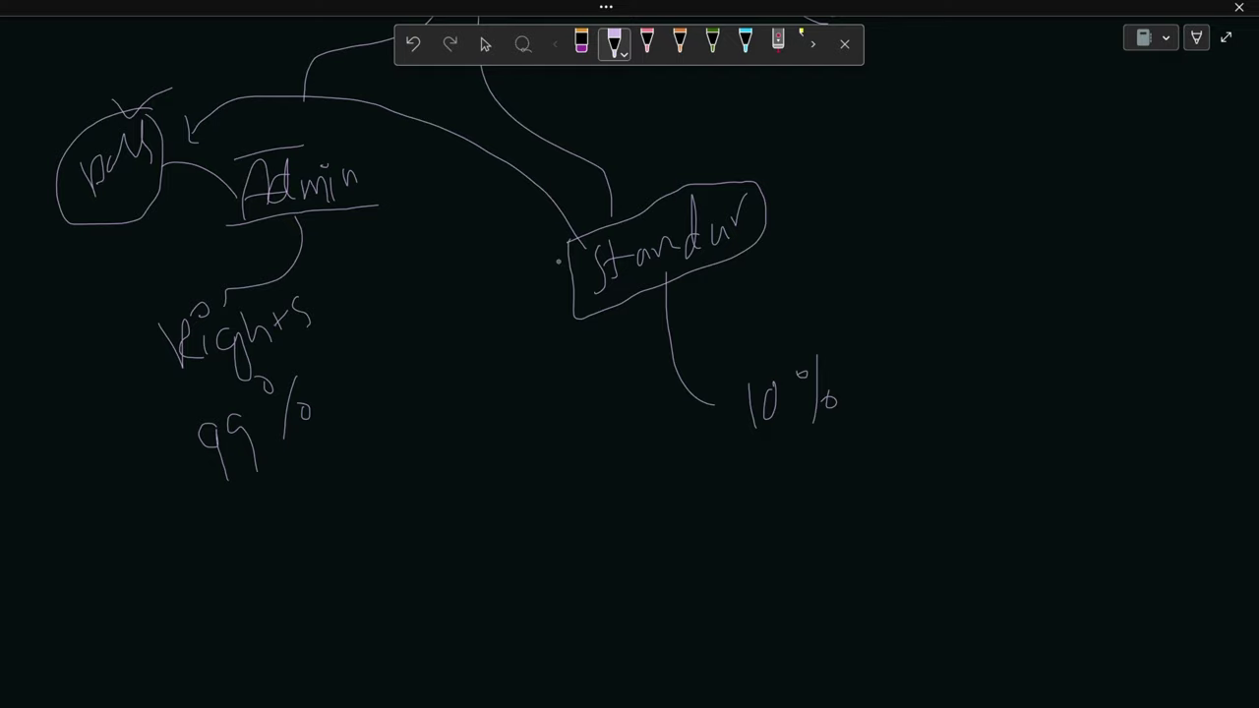
pyautogui.moveTo(738, 375)
pyautogui.mouseDown()
pyautogui.moveTo(839, 346)
pyautogui.moveTo(862, 412)
pyautogui.moveTo(765, 436)
pyautogui.moveTo(740, 413)
pyautogui.moveTo(739, 380)
pyautogui.mouseUp()
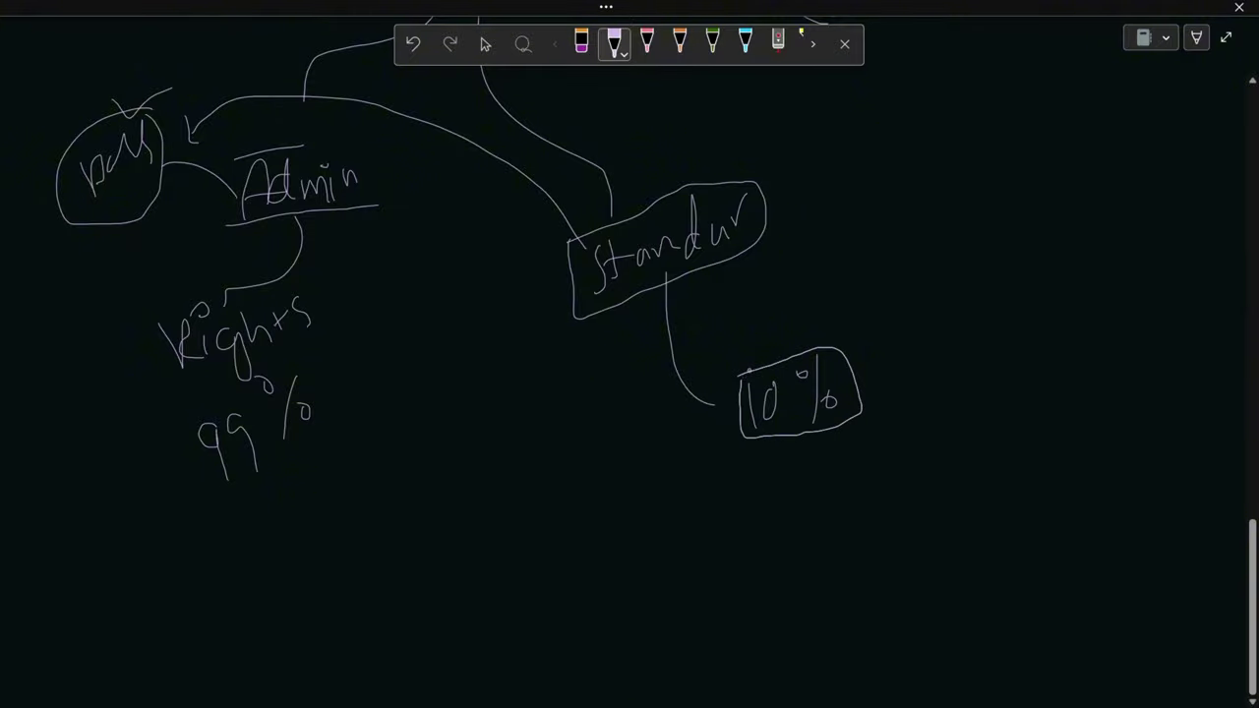
pyautogui.moveTo(922, 292); pyautogui.dragTo(876, 350)
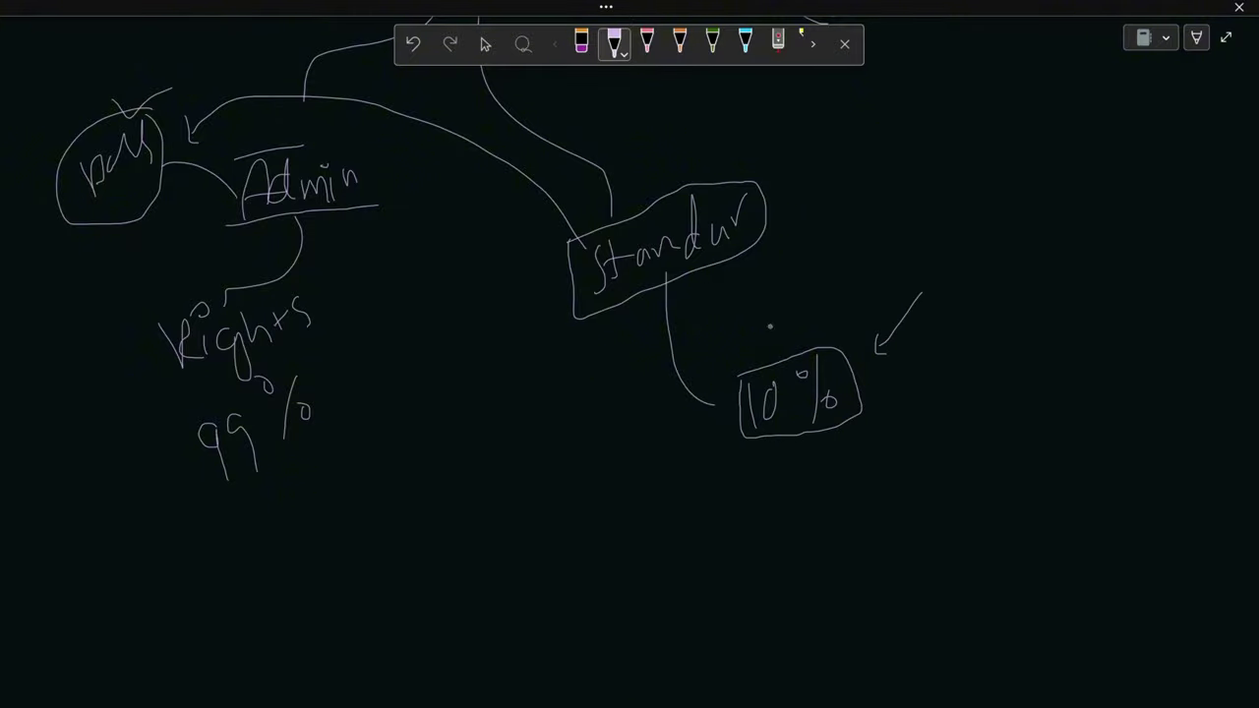
pyautogui.moveTo(714, 389); pyautogui.dragTo(720, 399)
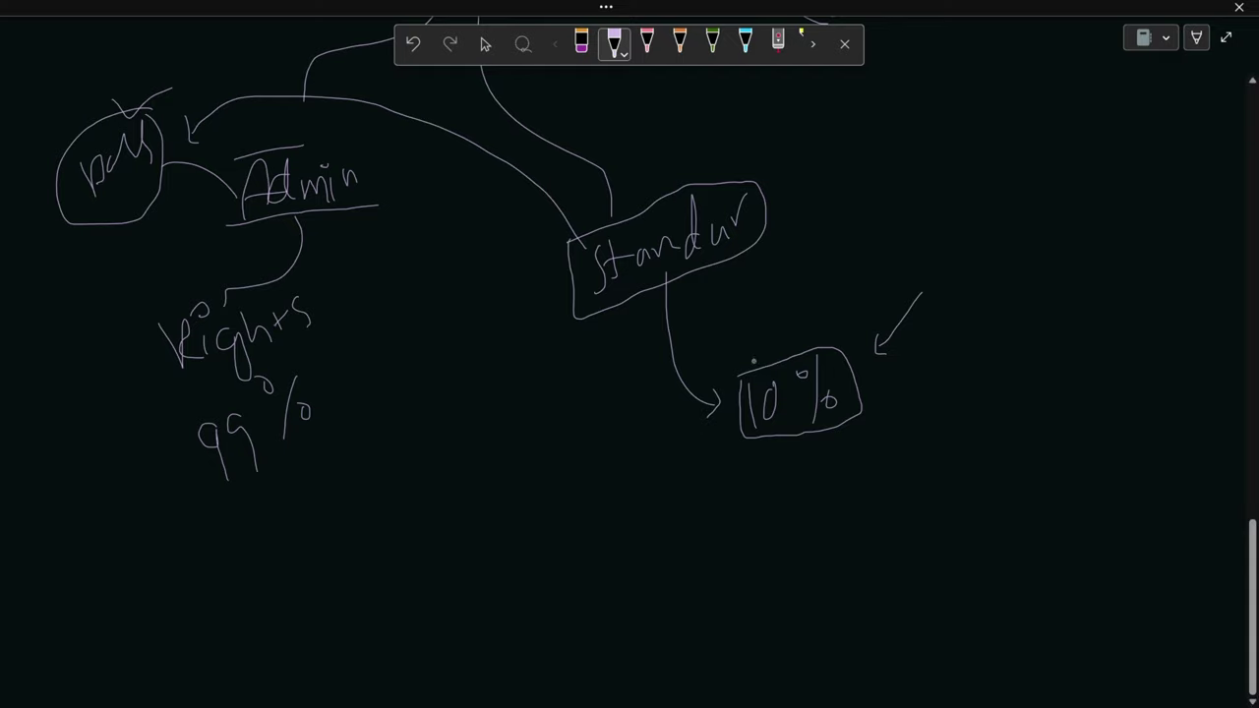
pyautogui.moveTo(663, 182)
pyautogui.mouseDown()
pyautogui.moveTo(676, 198)
pyautogui.moveTo(712, 165)
pyautogui.mouseUp()
pyautogui.moveTo(756, 236)
pyautogui.mouseDown()
pyautogui.moveTo(789, 236)
pyautogui.moveTo(803, 330)
pyautogui.mouseUp()
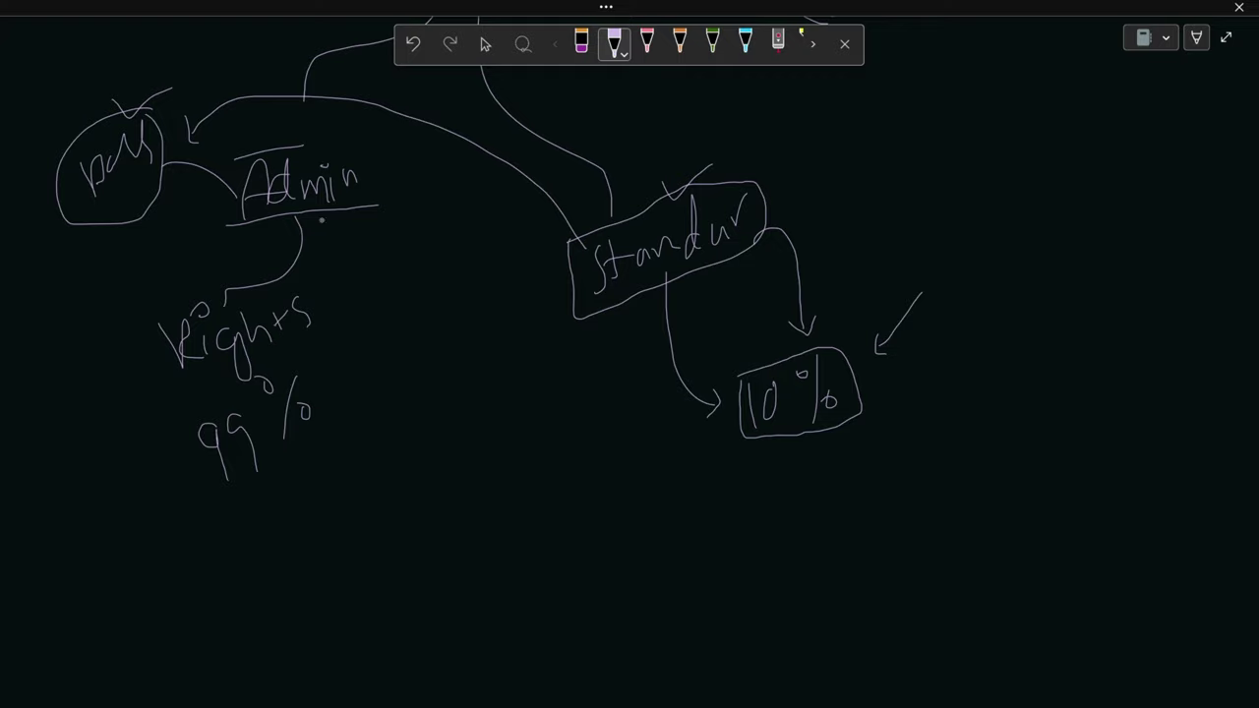
pyautogui.scroll(5, 530, 421)
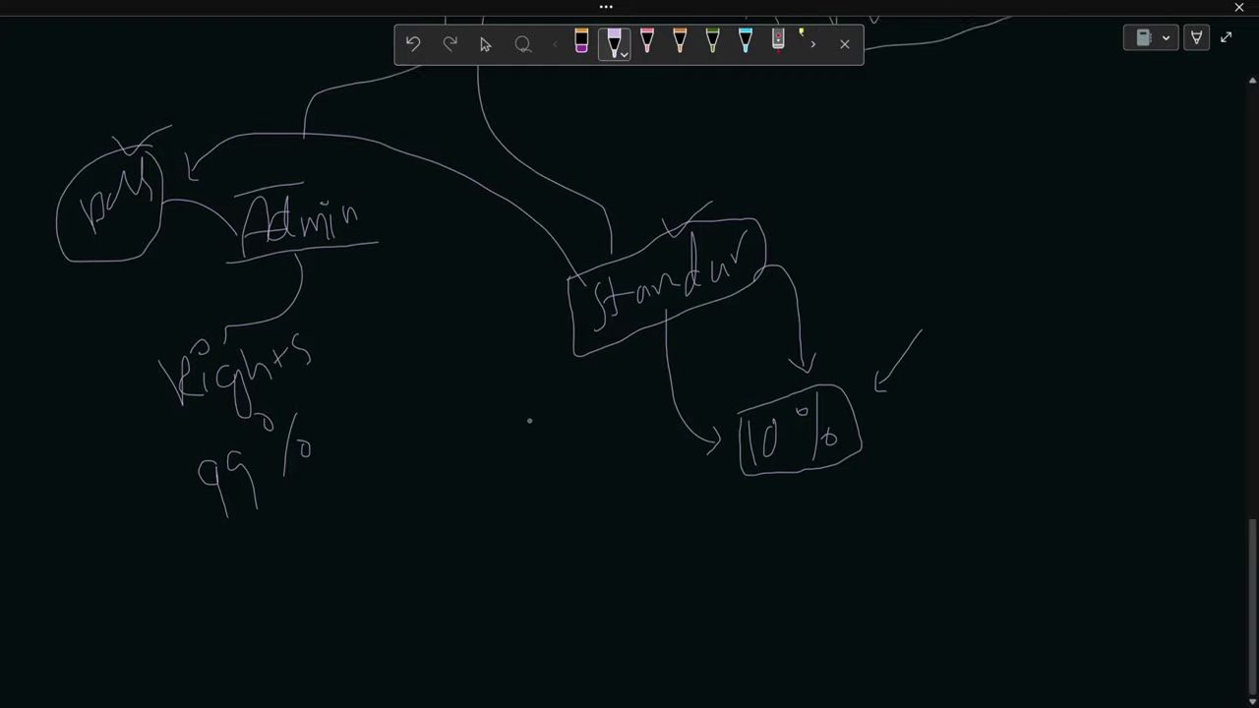
pyautogui.scroll(-1, 530, 425)
pyautogui.scroll(-5, 529, 427)
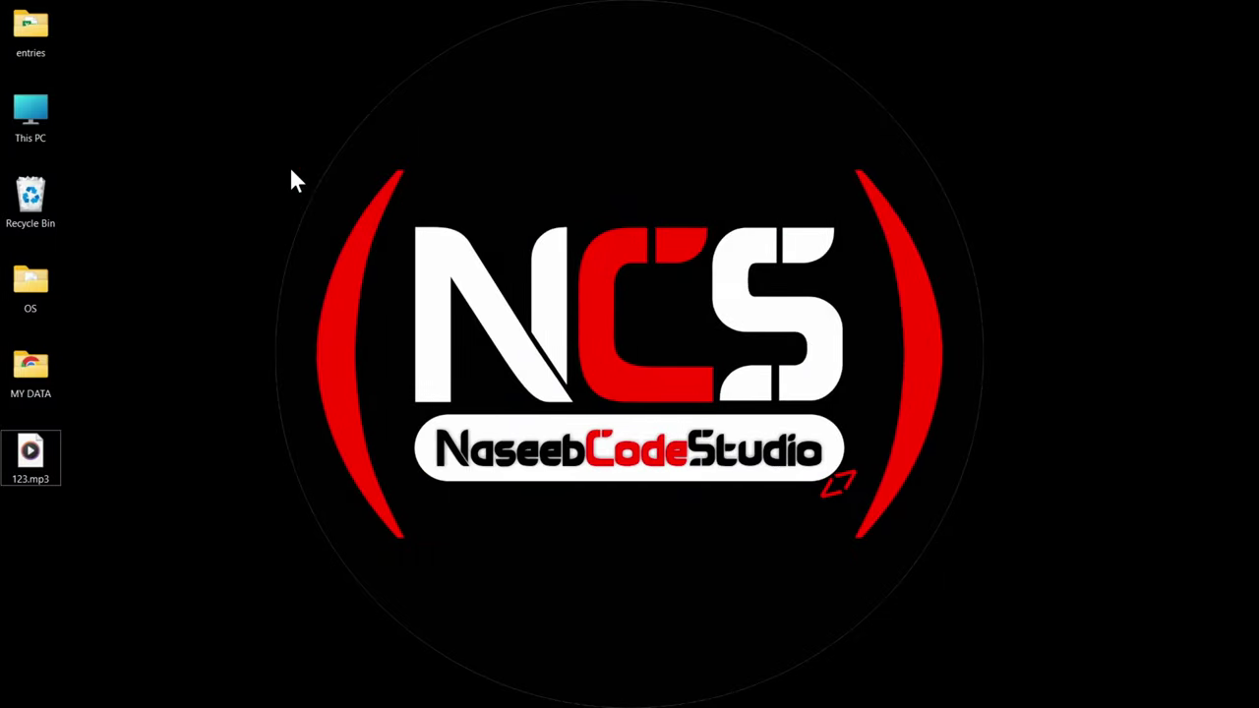
pyautogui.moveTo(275, 158); pyautogui.dragTo(989, 575)
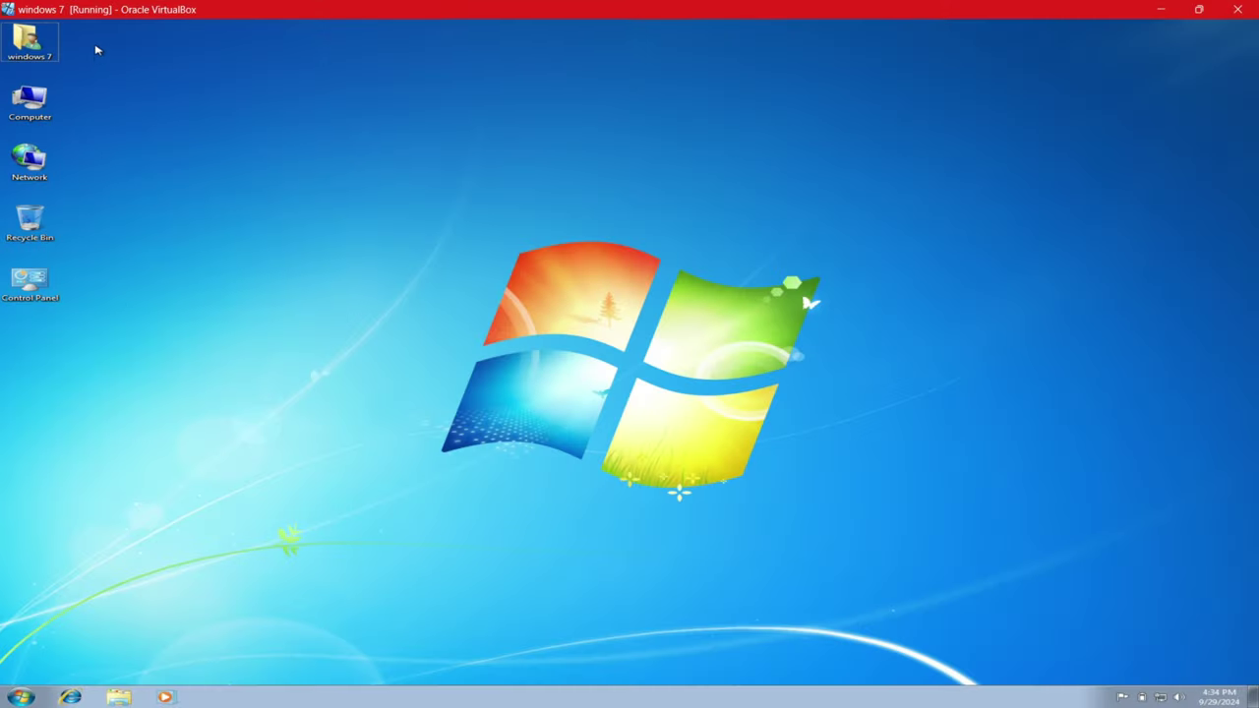
# - On the Windows 7 guest desktop, select then clear the five icons and open the Start menu
pyautogui.moveTo(95, 37); pyautogui.dragTo(30, 302)
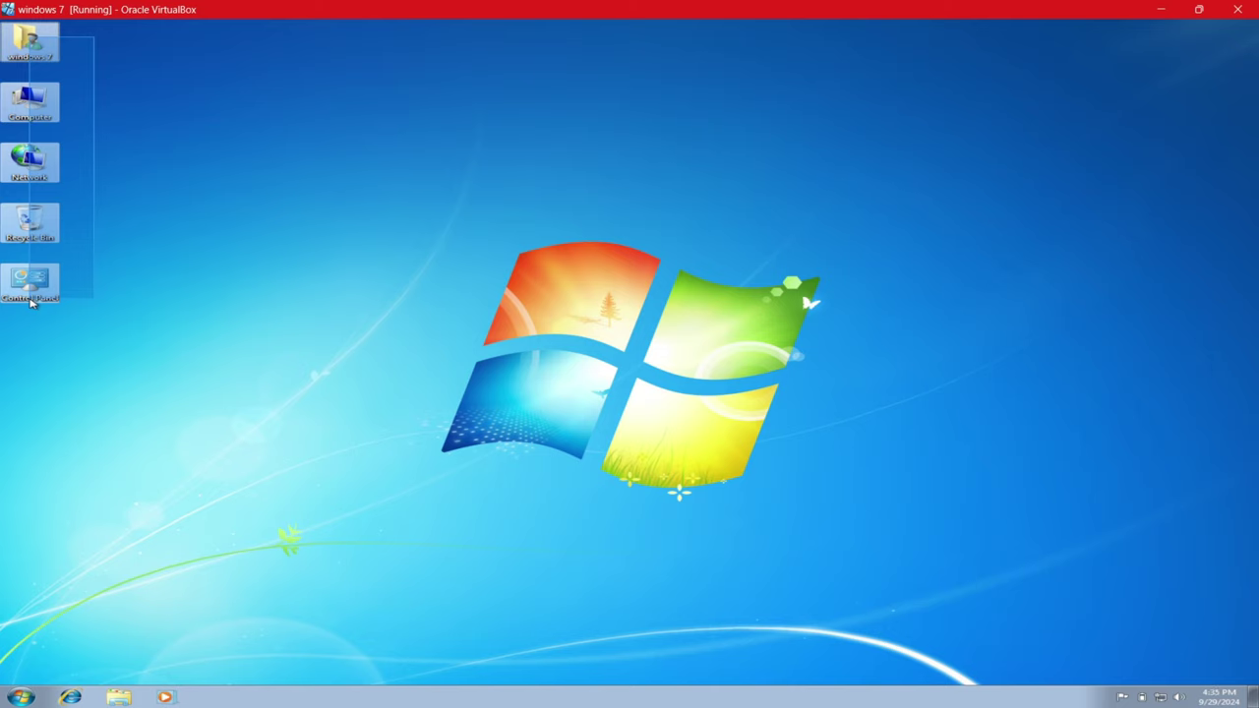
pyautogui.moveTo(30, 302); pyautogui.dragTo(45, 326)
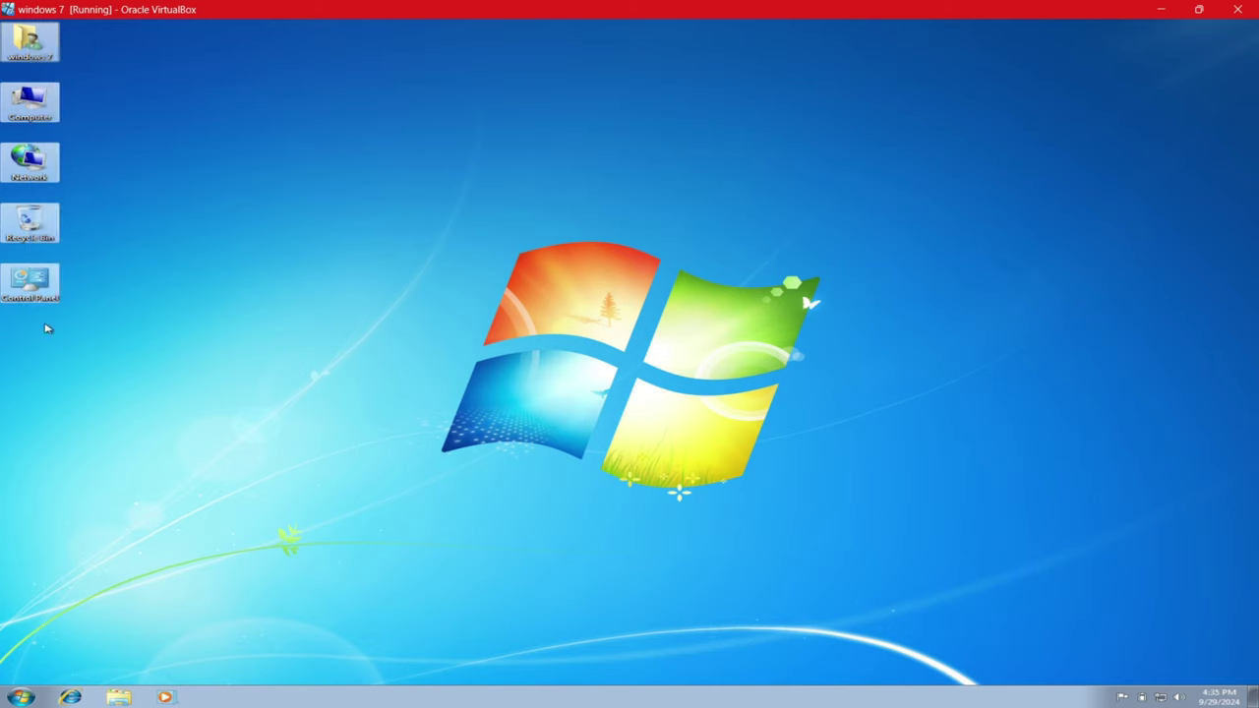
pyautogui.click(71, 374)
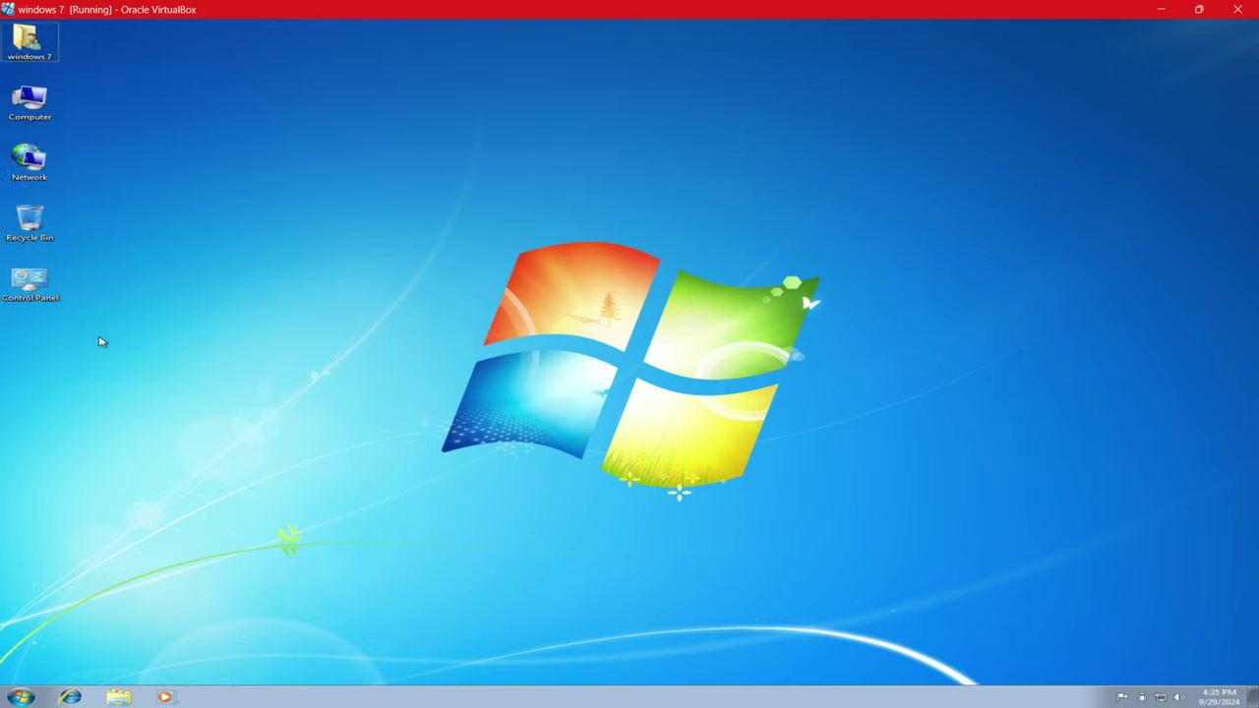
pyautogui.click(21, 698)
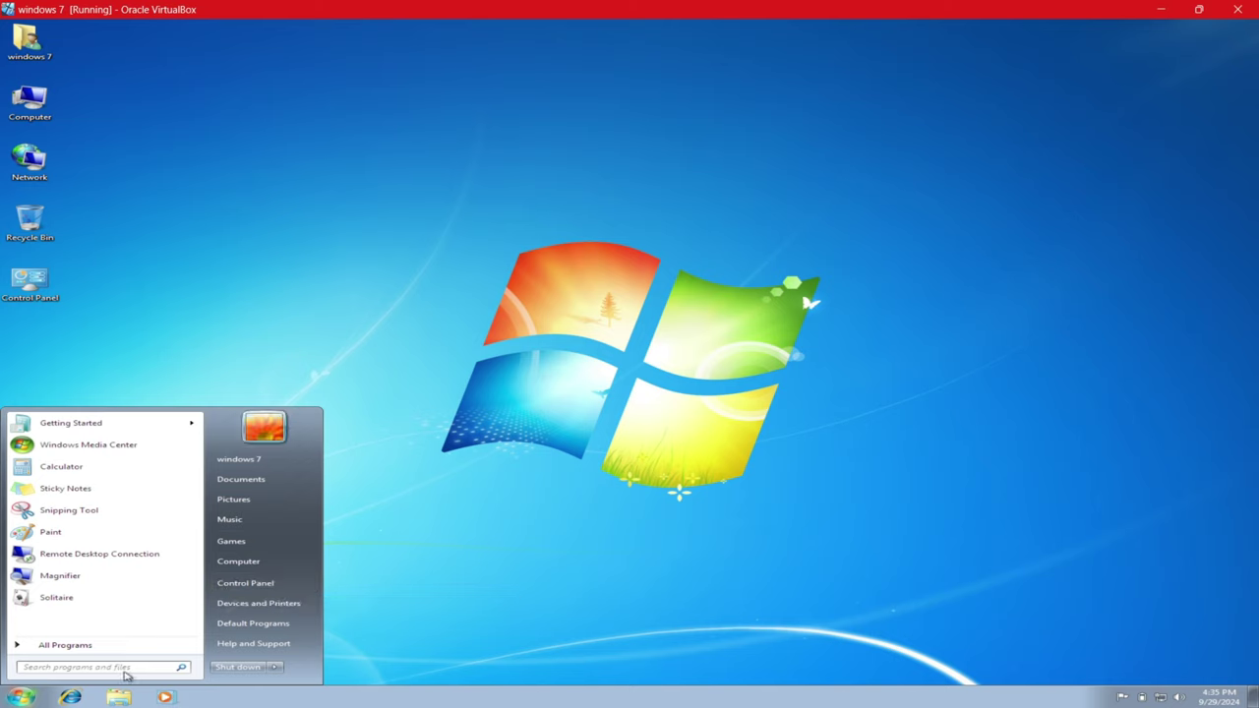
# - Open Control Panel via a 'control' search, switch to Large icons, and open User Accounts
pyautogui.write('control')
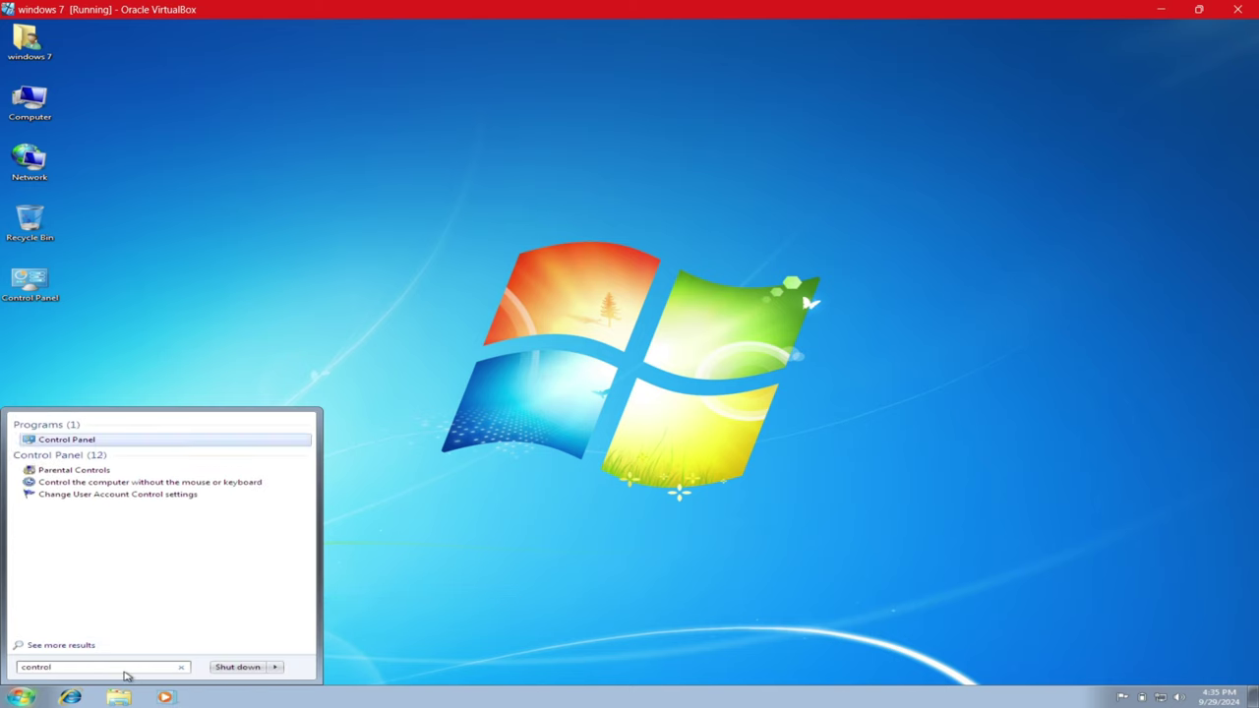
pyautogui.click(63, 442)
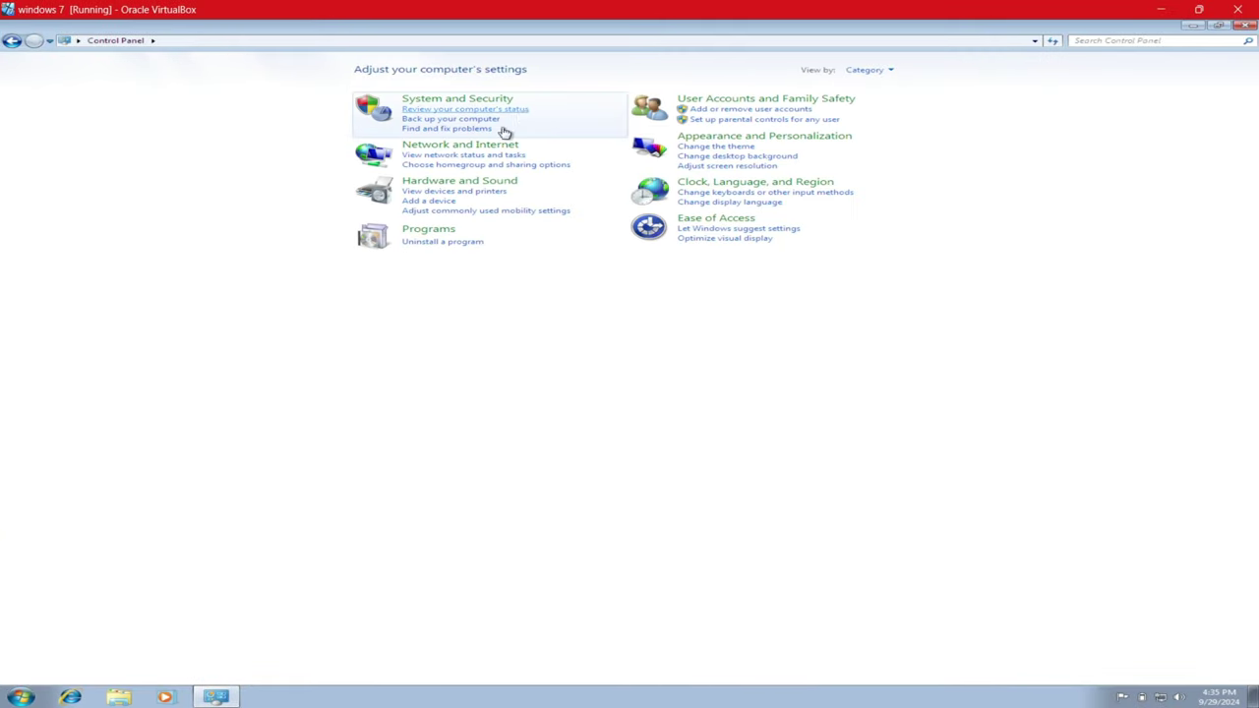
pyautogui.click(887, 70)
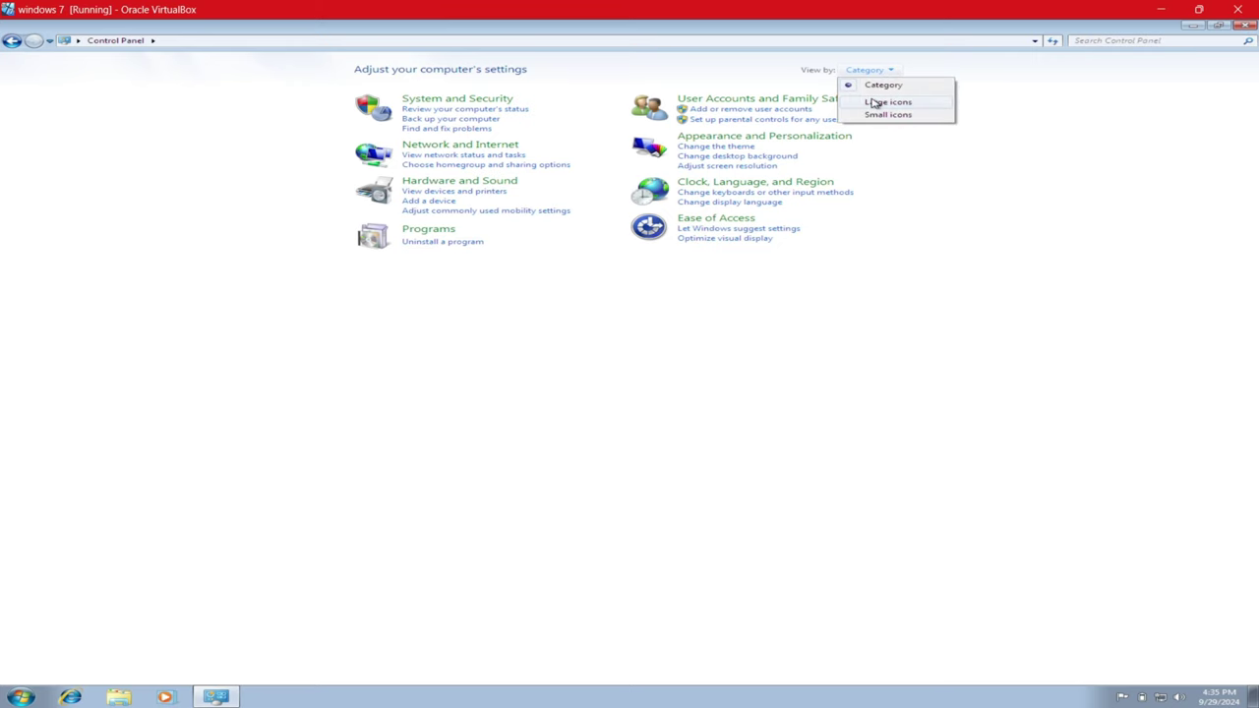
pyautogui.click(874, 102)
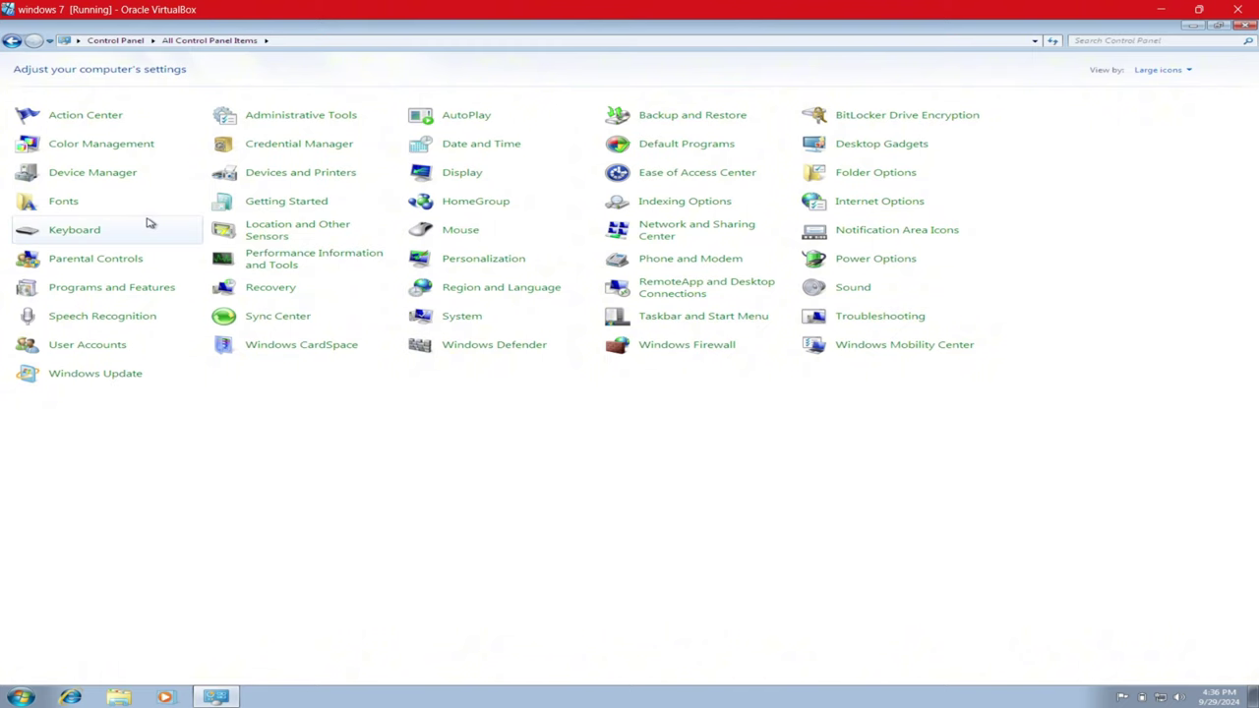
pyautogui.click(95, 349)
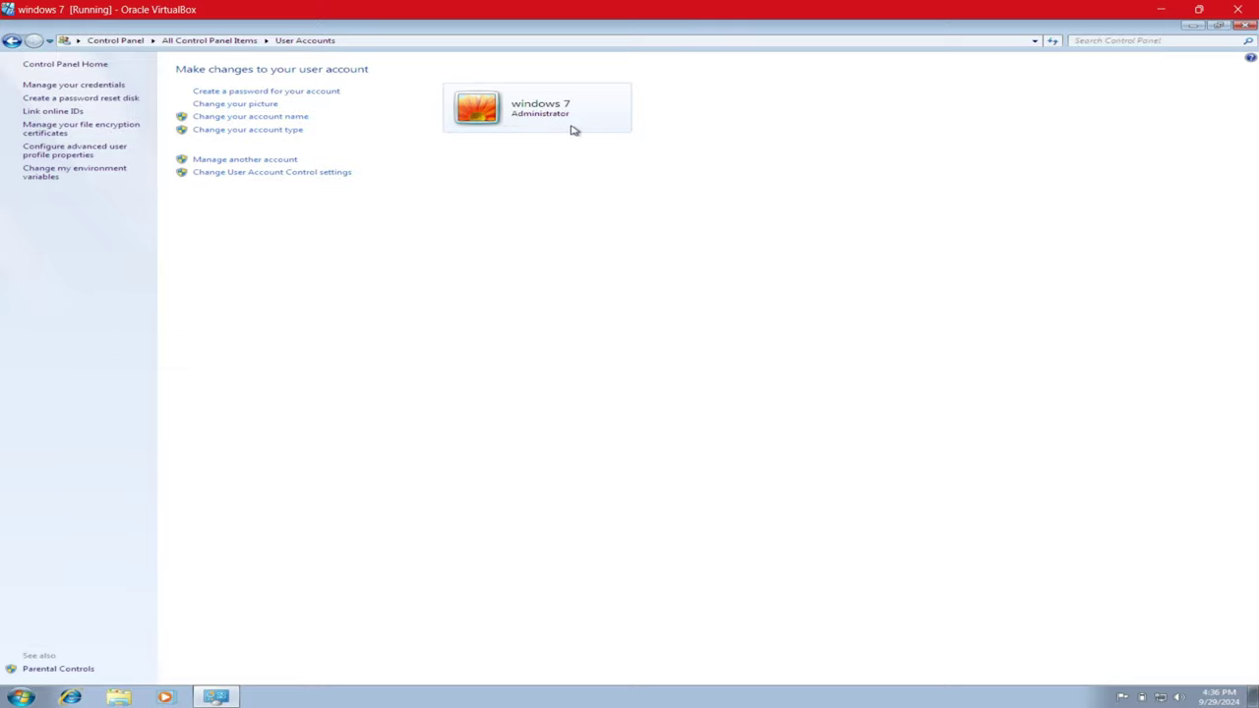
# - Rename the windows 7 account to the studio name and lock the session with Win+L
pyautogui.click(272, 163)
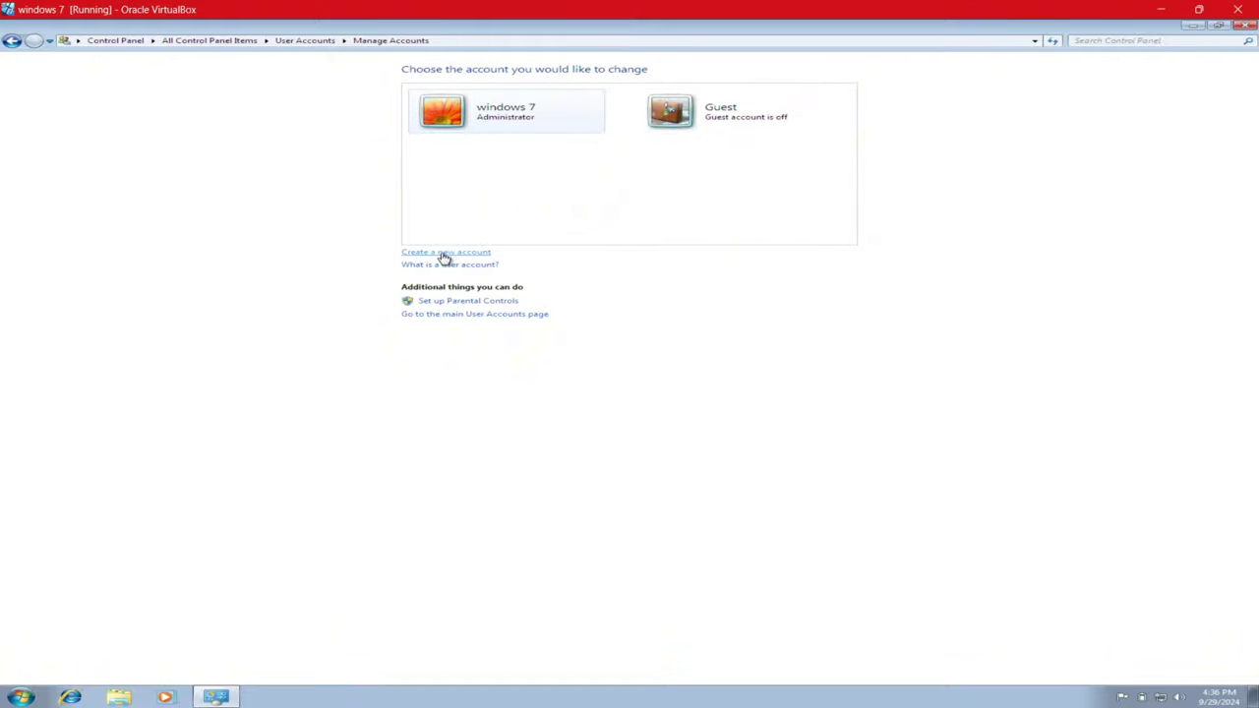
pyautogui.click(481, 118)
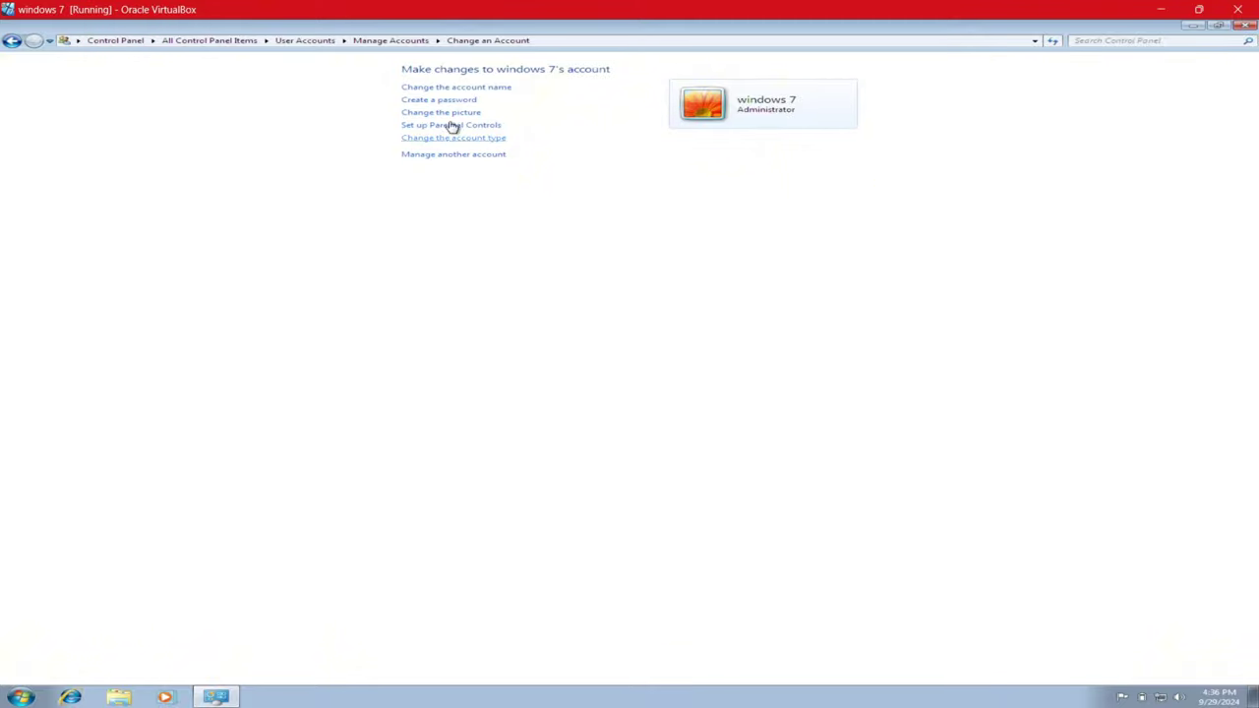
pyautogui.click(477, 89)
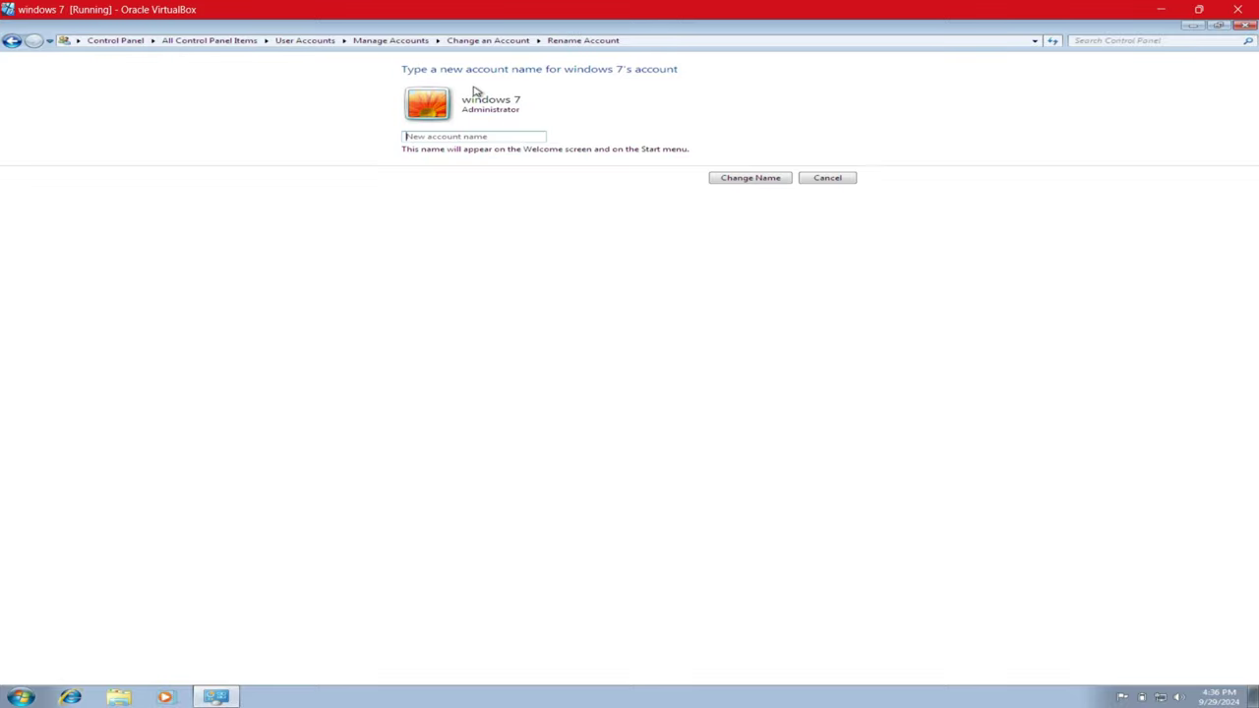
pyautogui.click(462, 136)
pyautogui.write('NaseebCodeStudio')
pyautogui.click(746, 182)
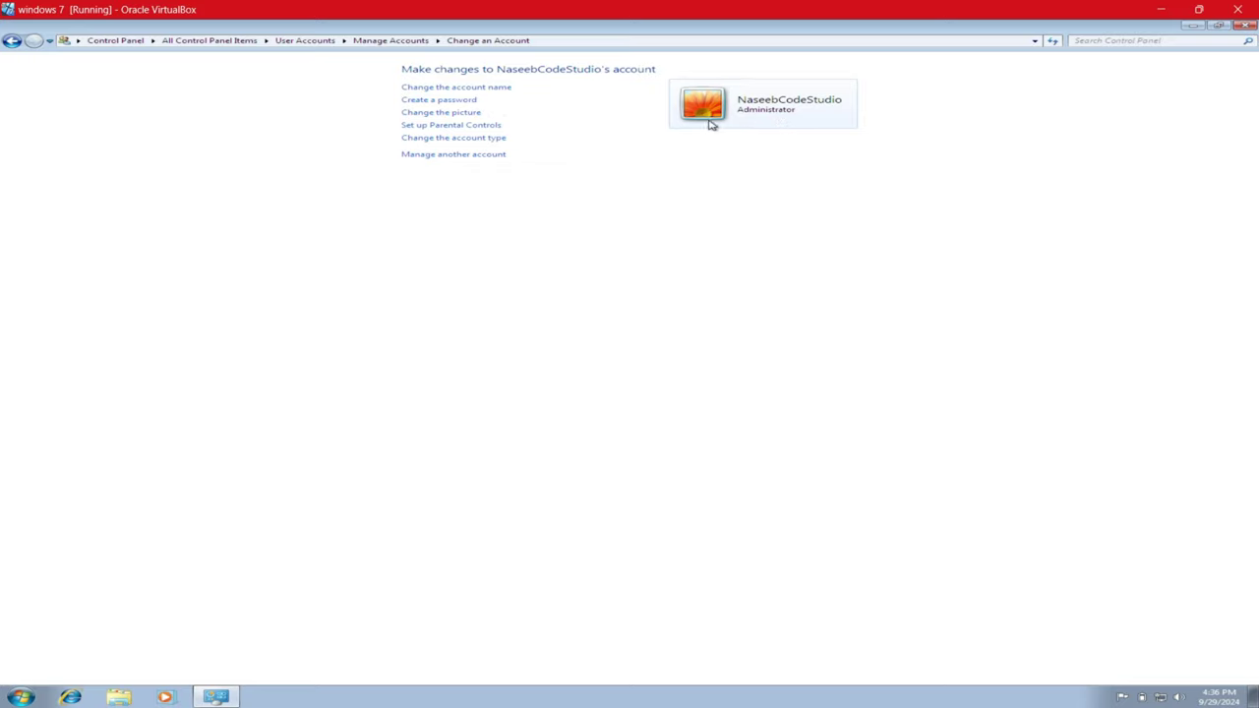
pyautogui.press('super+l')
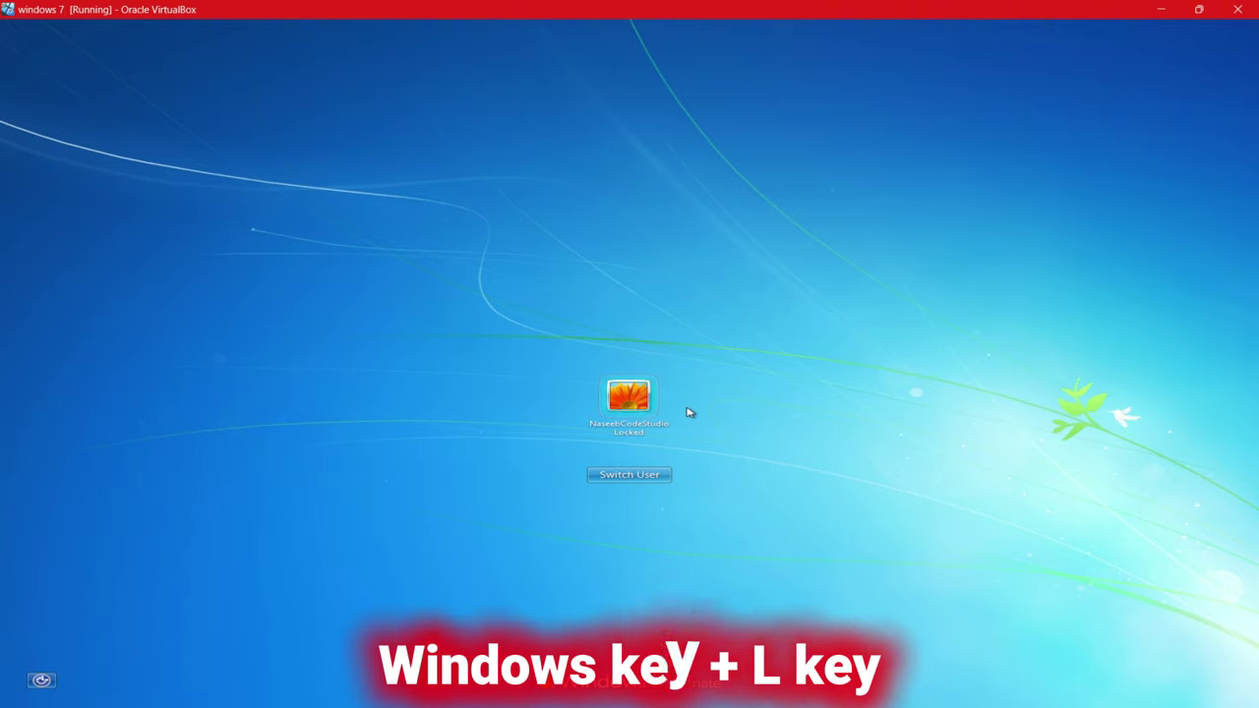
pyautogui.click(634, 412)
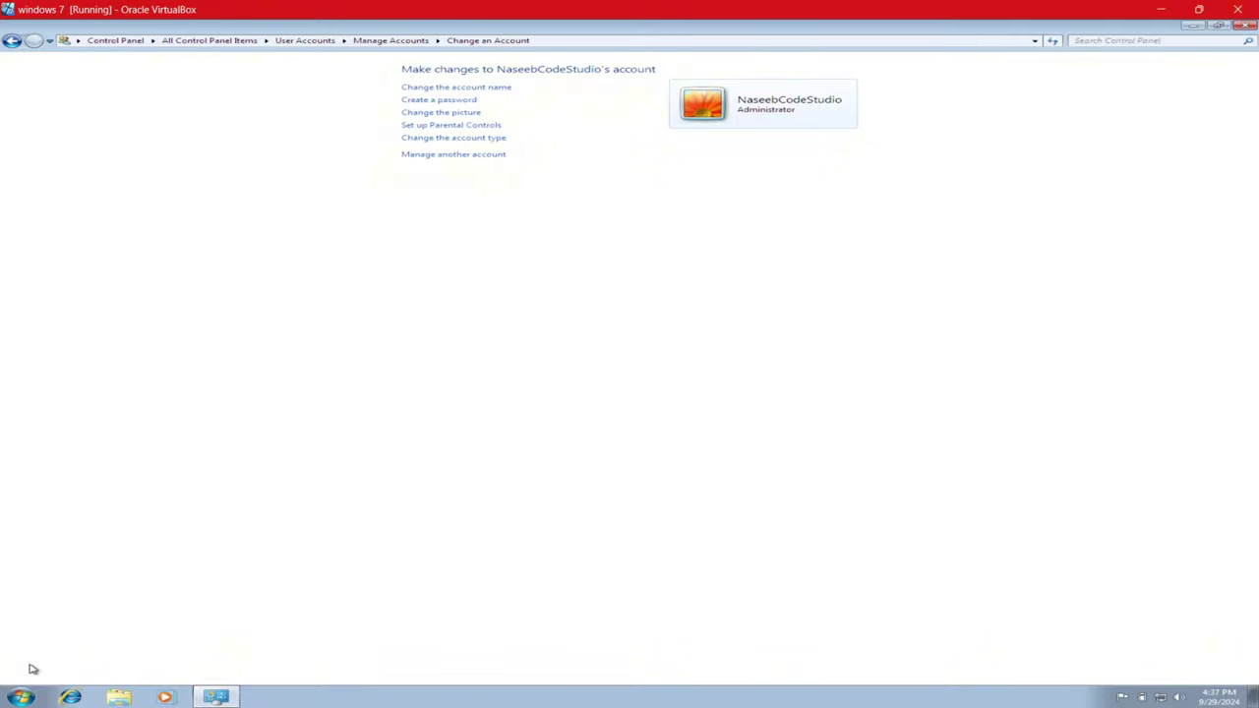
pyautogui.click(21, 697)
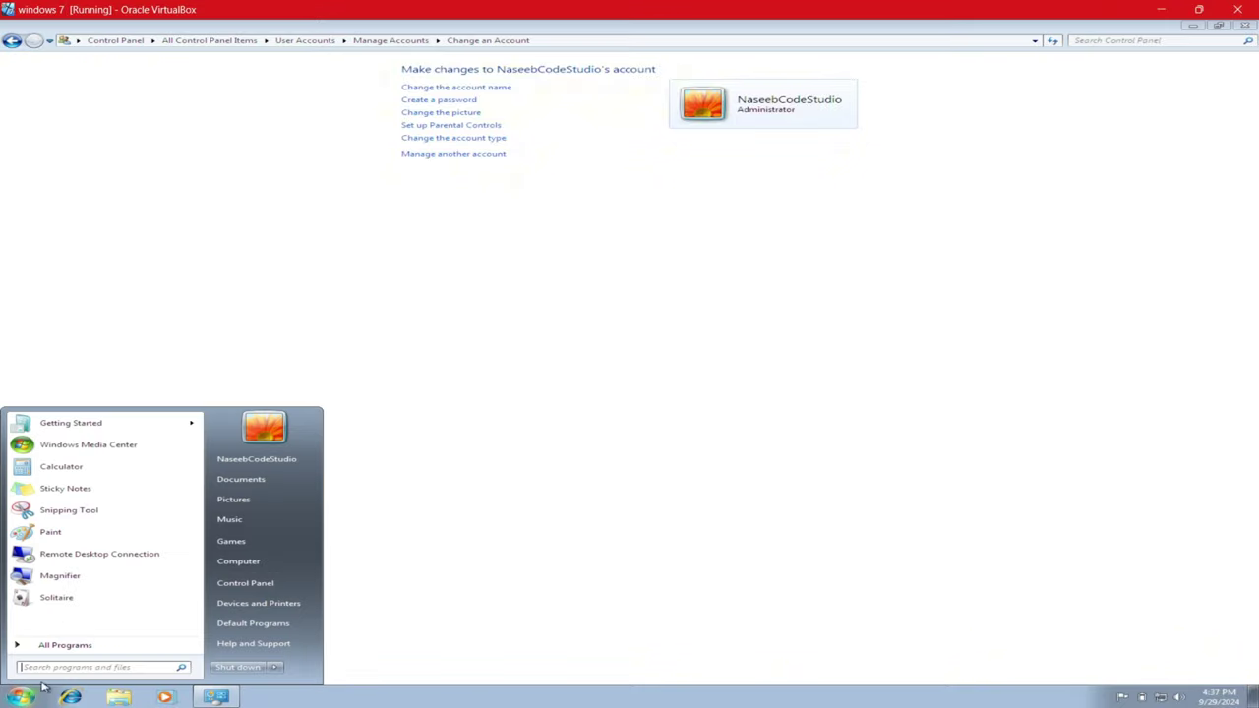
pyautogui.click(276, 672)
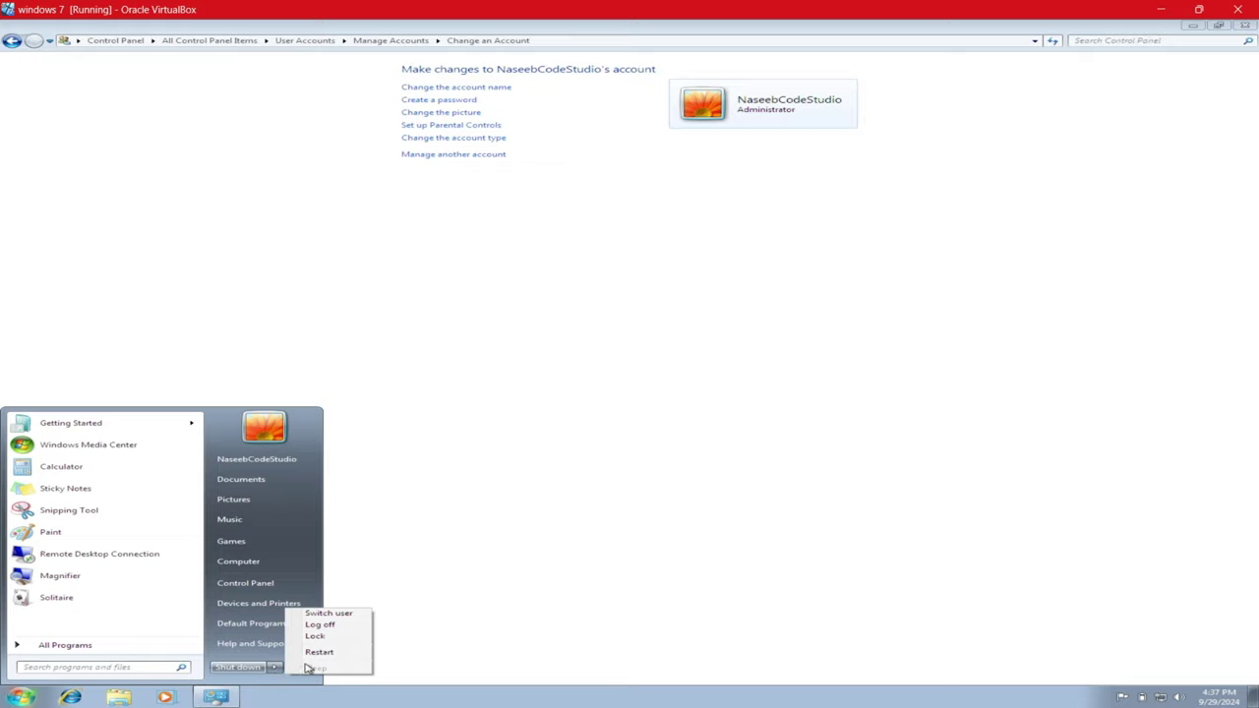
pyautogui.click(320, 623)
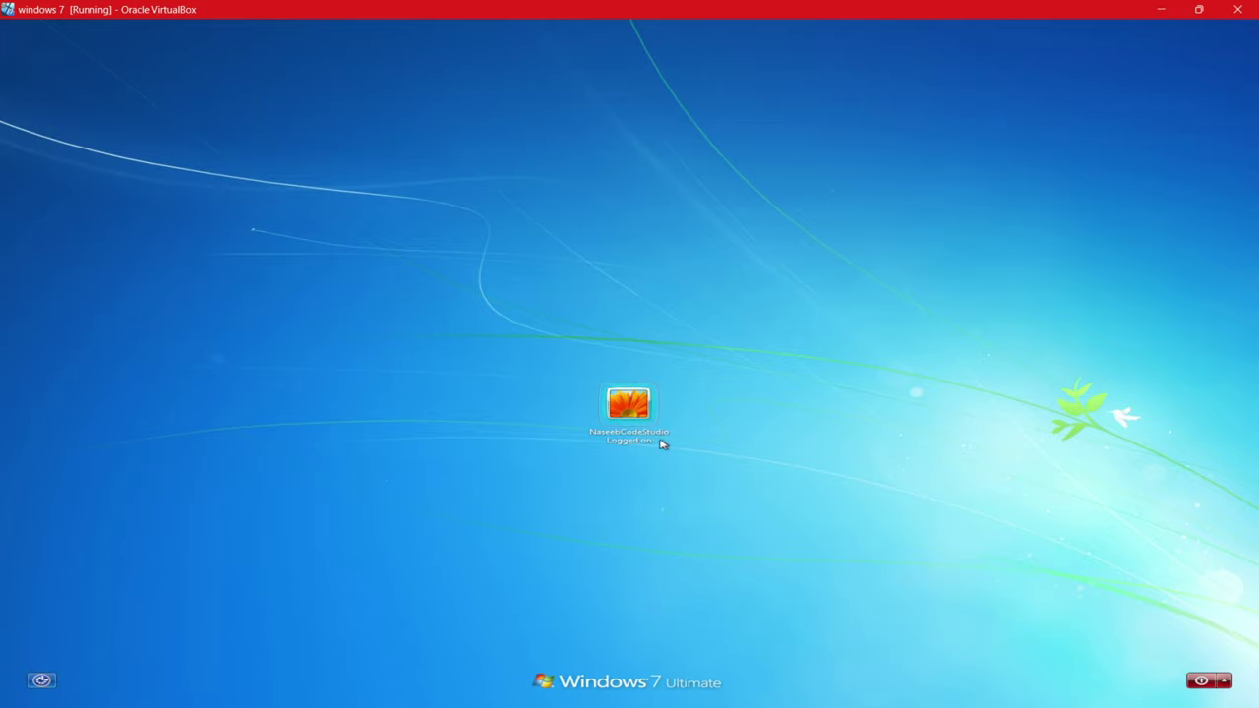
pyautogui.click(631, 418)
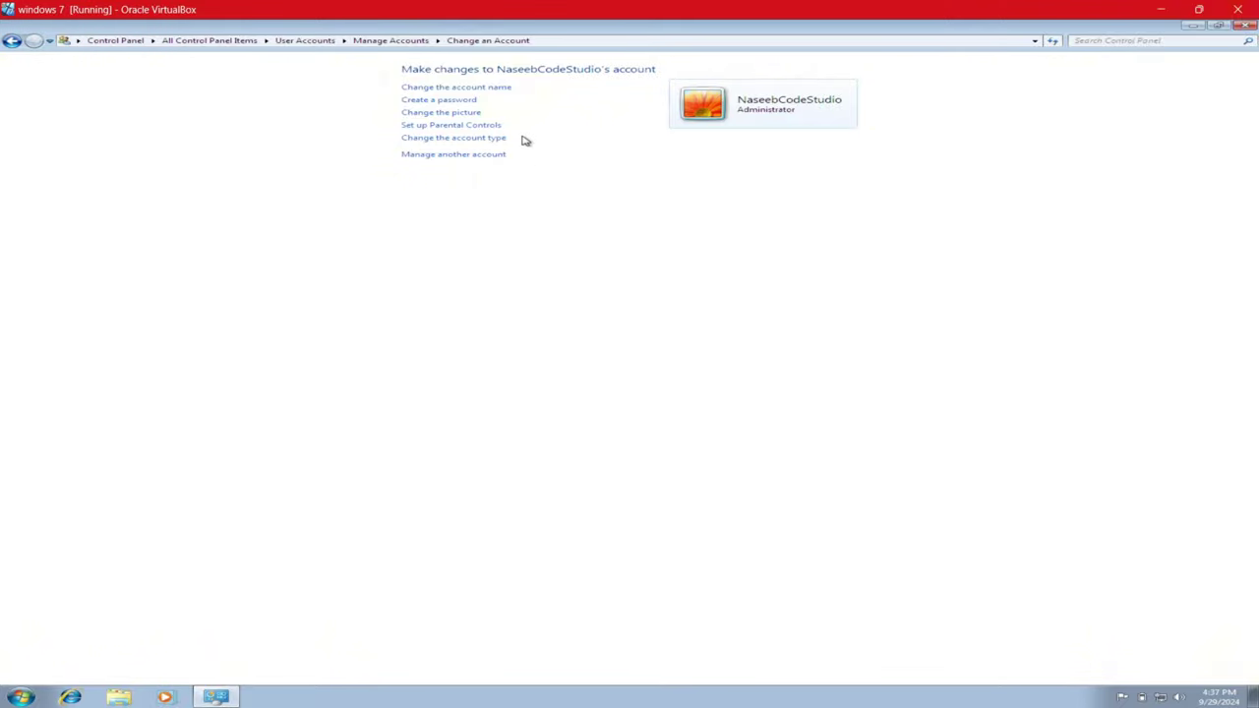
# - Begin creating an account password, filling the new password, confirmation and a first hint
pyautogui.click(429, 101)
pyautogui.click(436, 185)
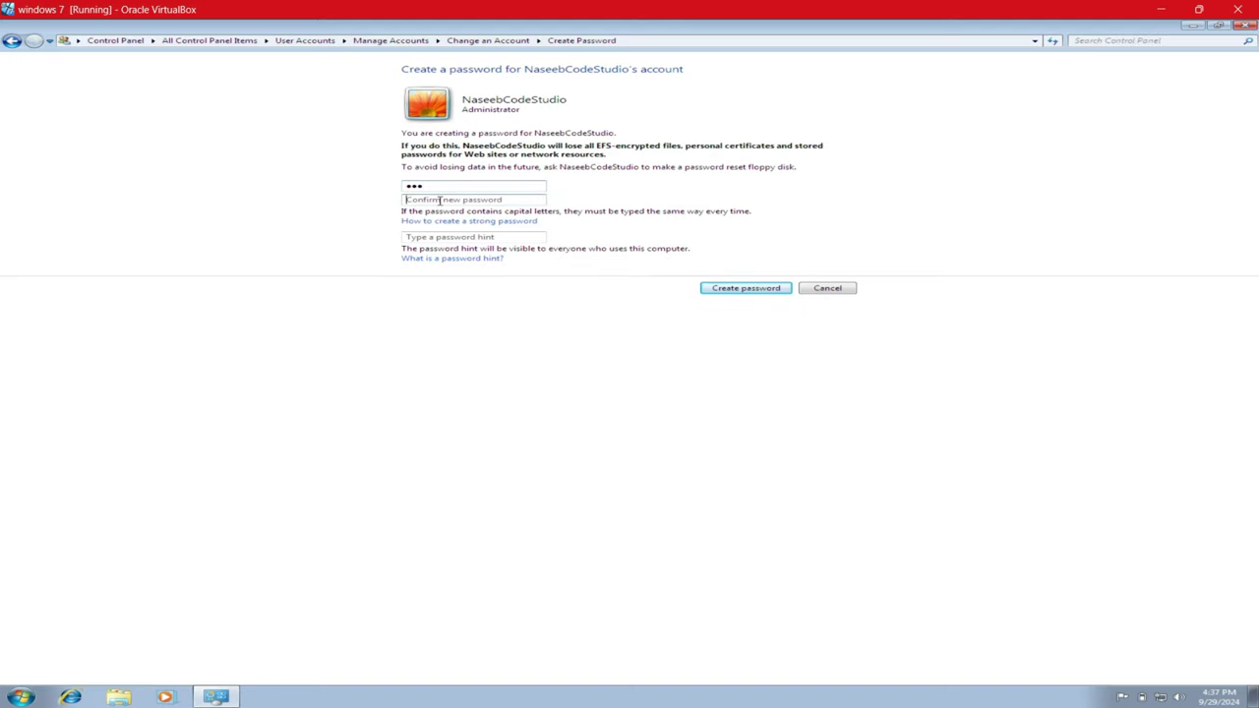
pyautogui.write('12')
pyautogui.click(431, 237)
pyautogui.doubleClick(424, 198)
pyautogui.click(429, 239)
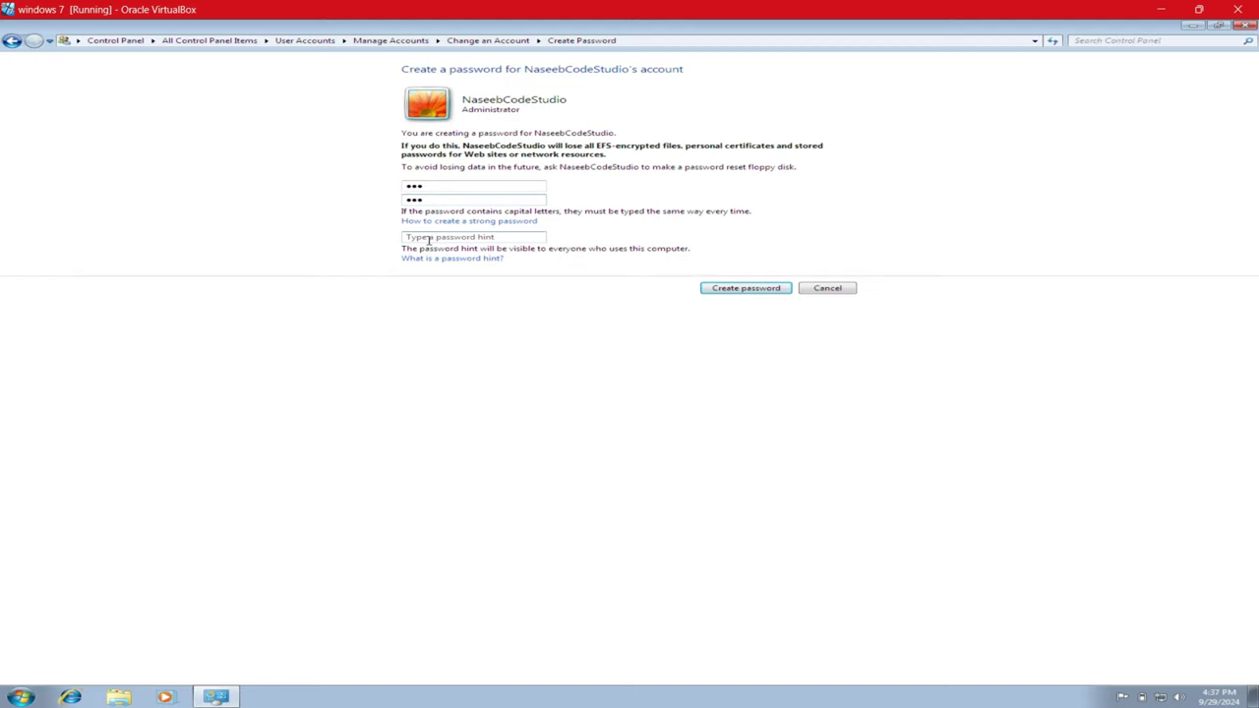
pyautogui.write('123')
# - Reselect the password entries, replace the hint text, and create the password
pyautogui.click(424, 187)
pyautogui.doubleClick(413, 188)
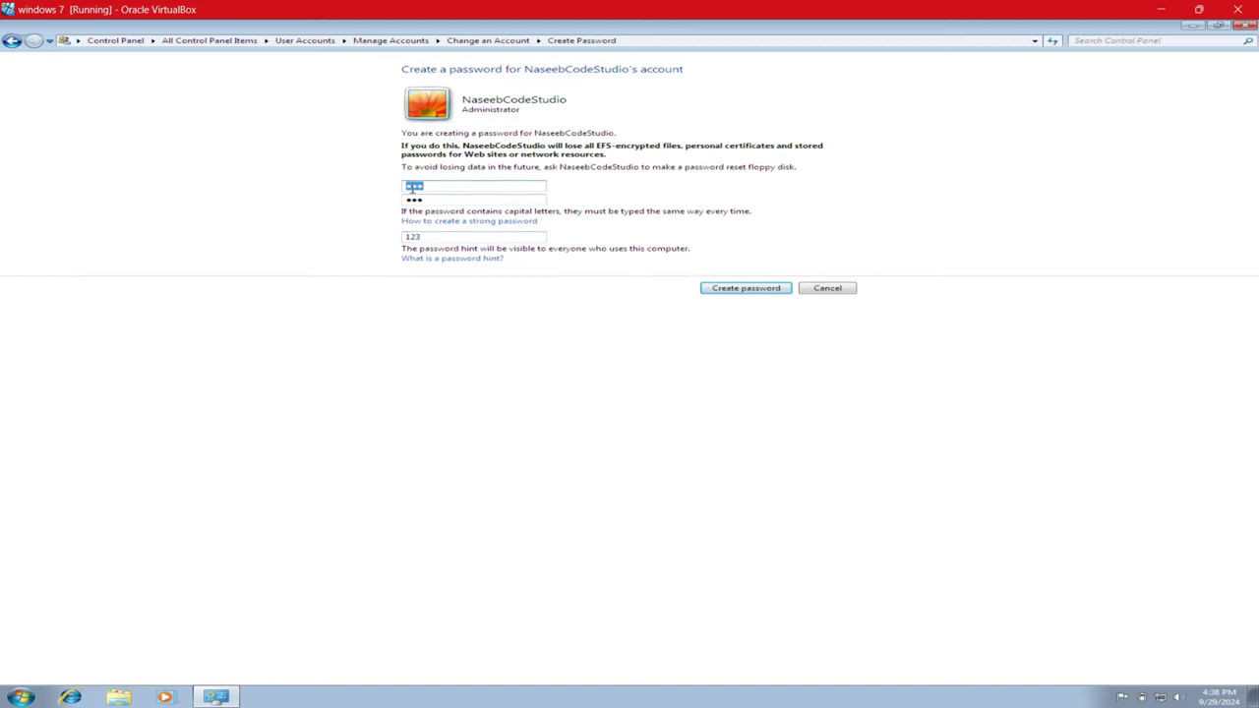
pyautogui.doubleClick(417, 238)
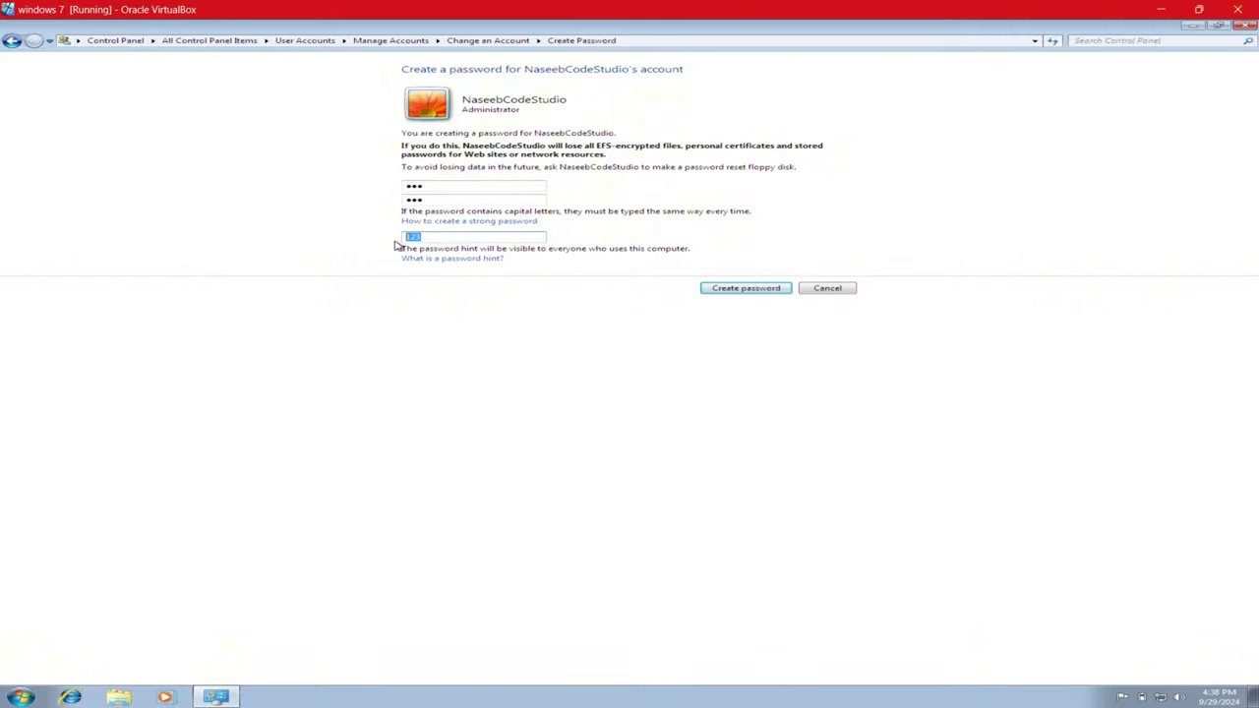
pyautogui.doubleClick(414, 200)
pyautogui.doubleClick(413, 238)
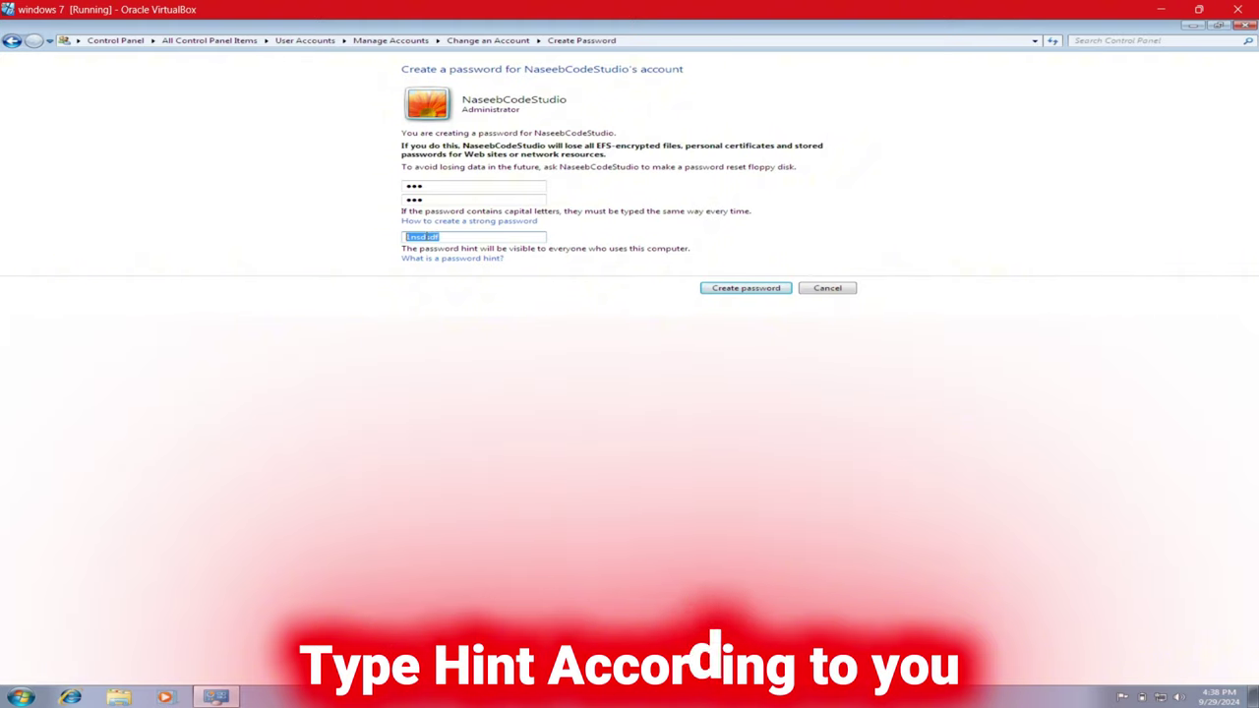
pyautogui.click(427, 237)
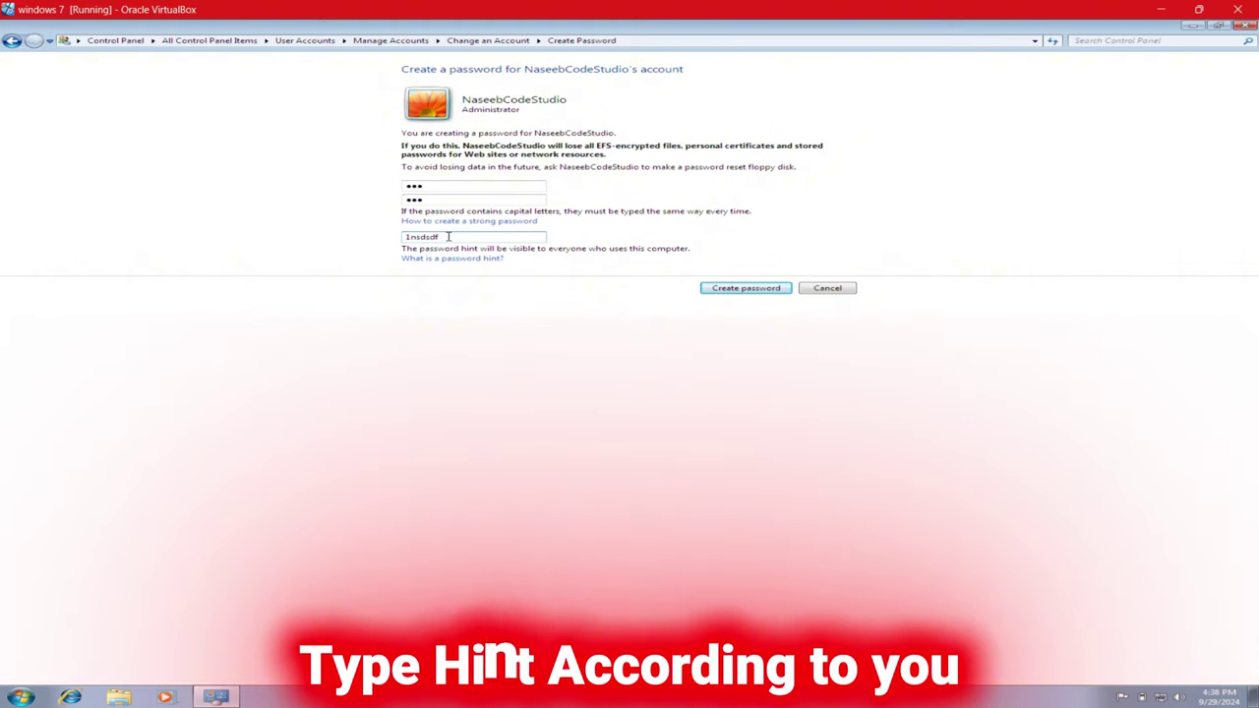
pyautogui.doubleClick(427, 237)
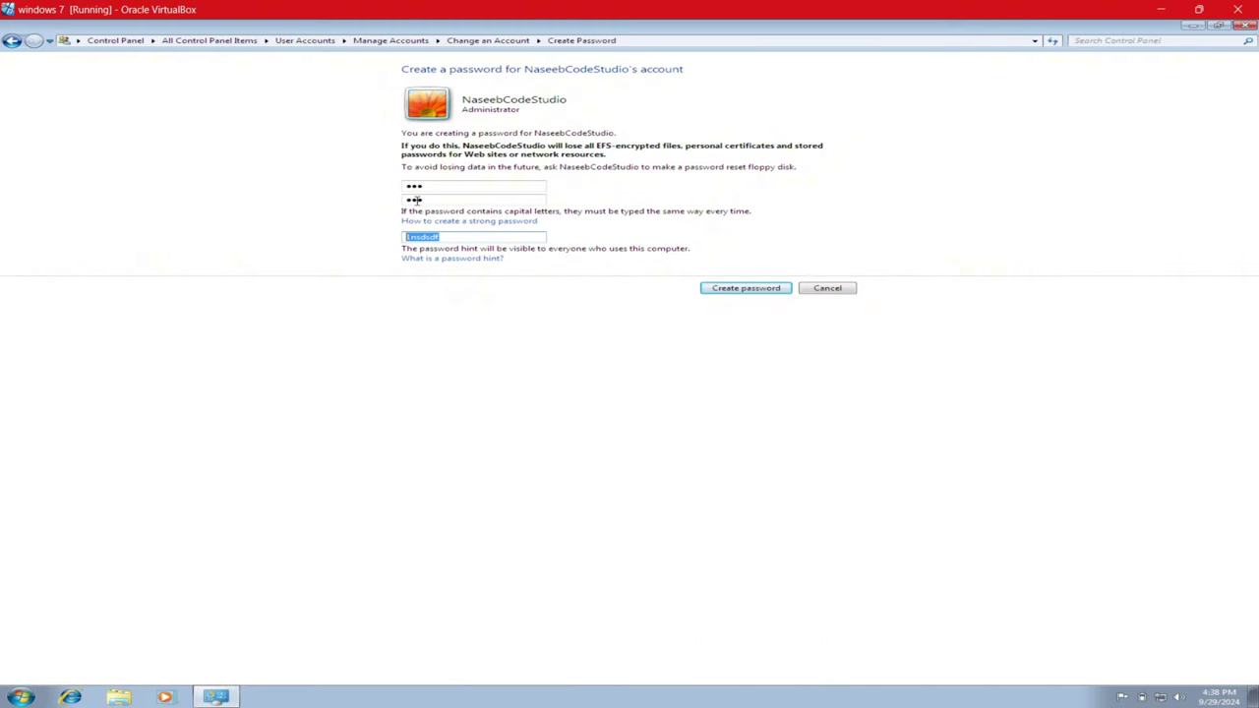
pyautogui.write('123')
pyautogui.click(728, 288)
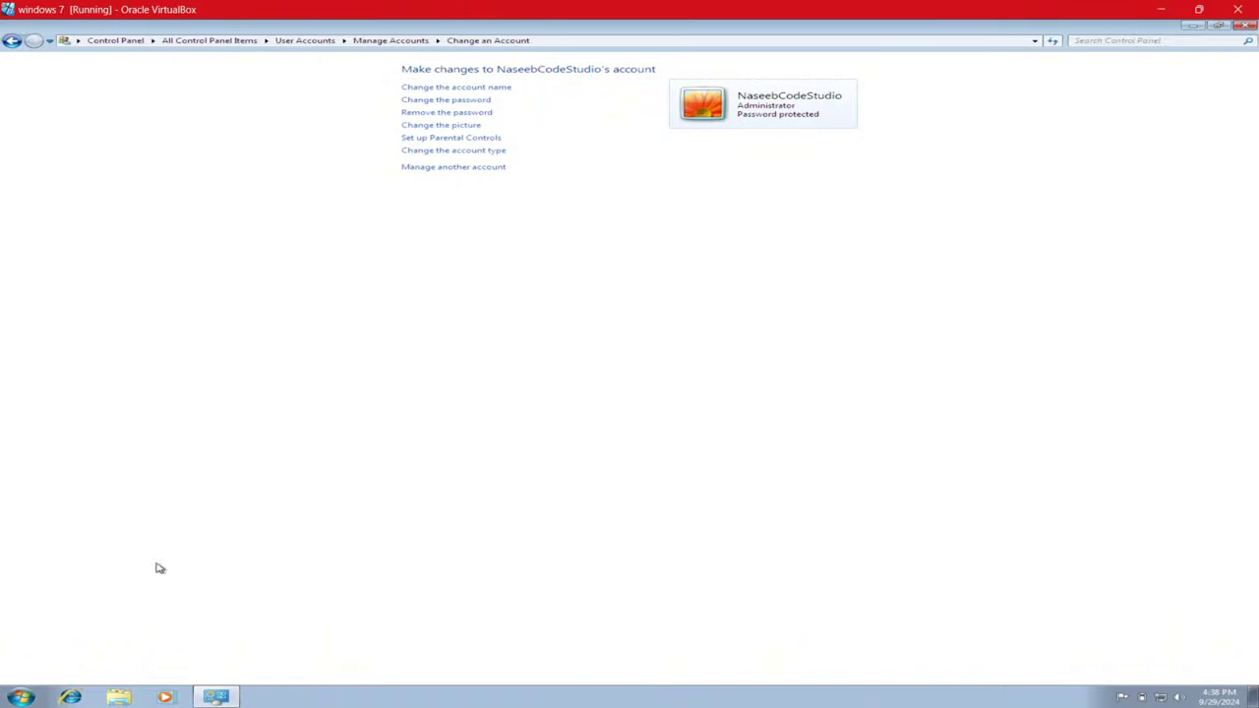
pyautogui.click(22, 696)
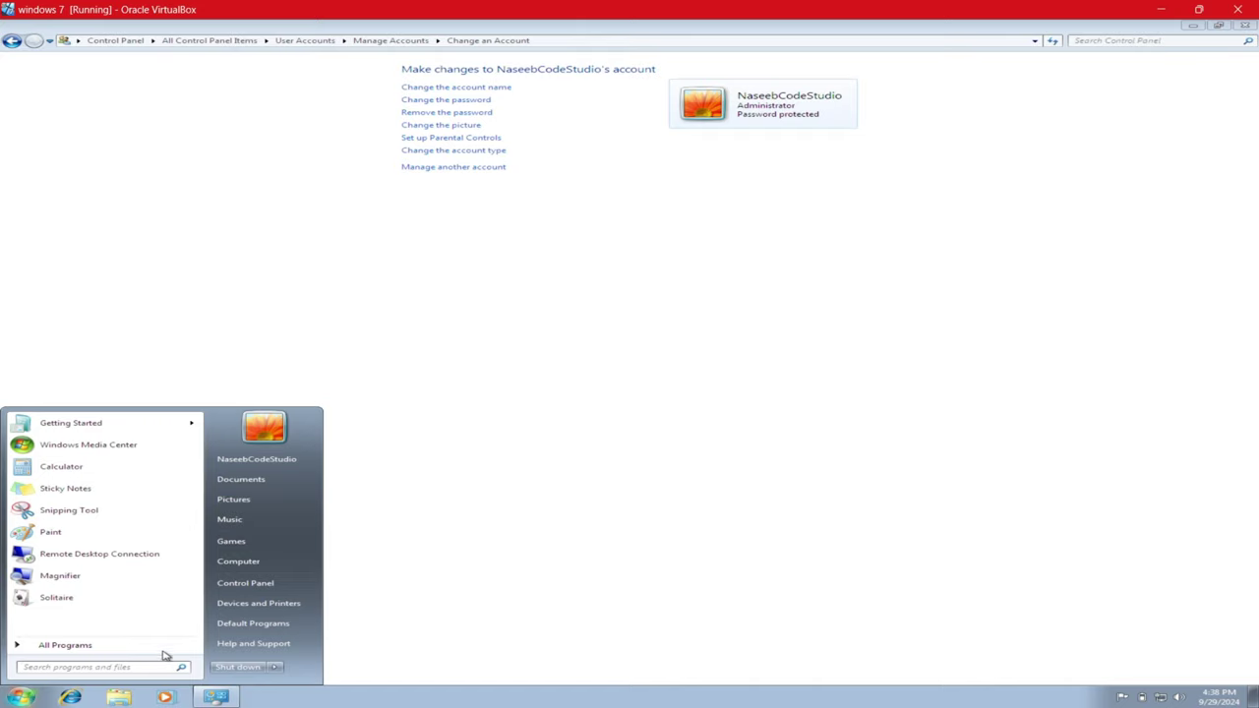
pyautogui.click(279, 667)
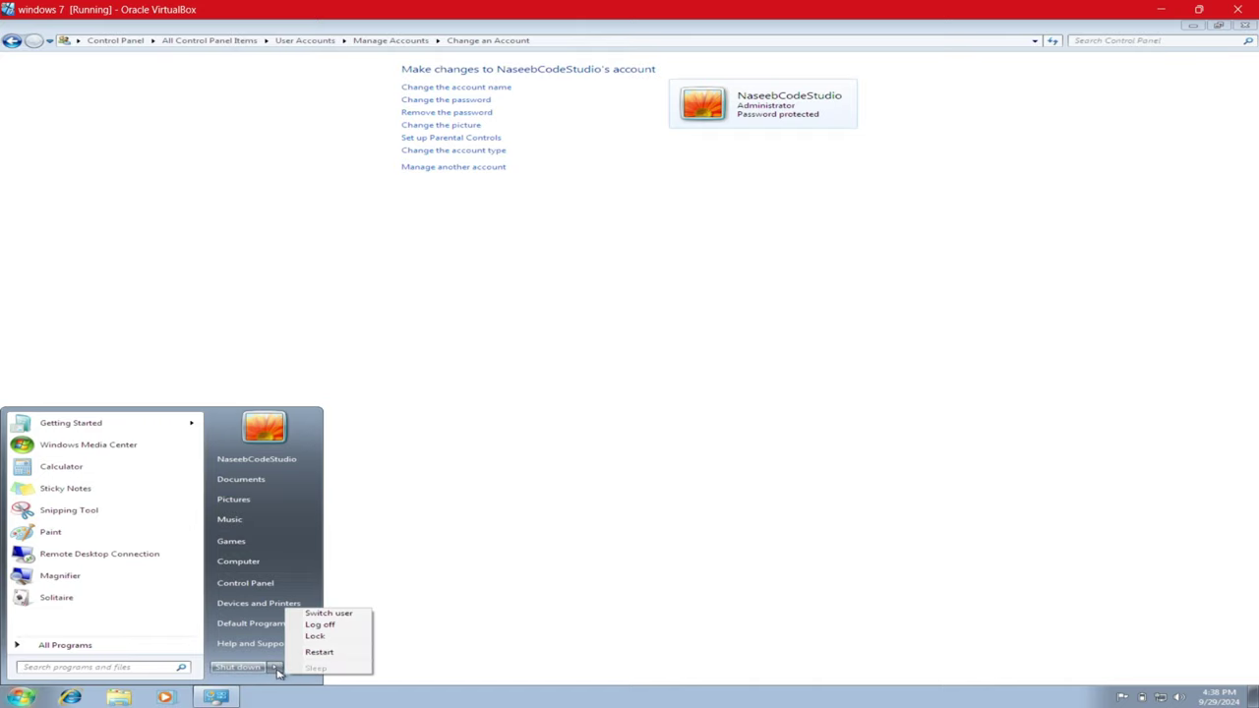
pyautogui.click(318, 615)
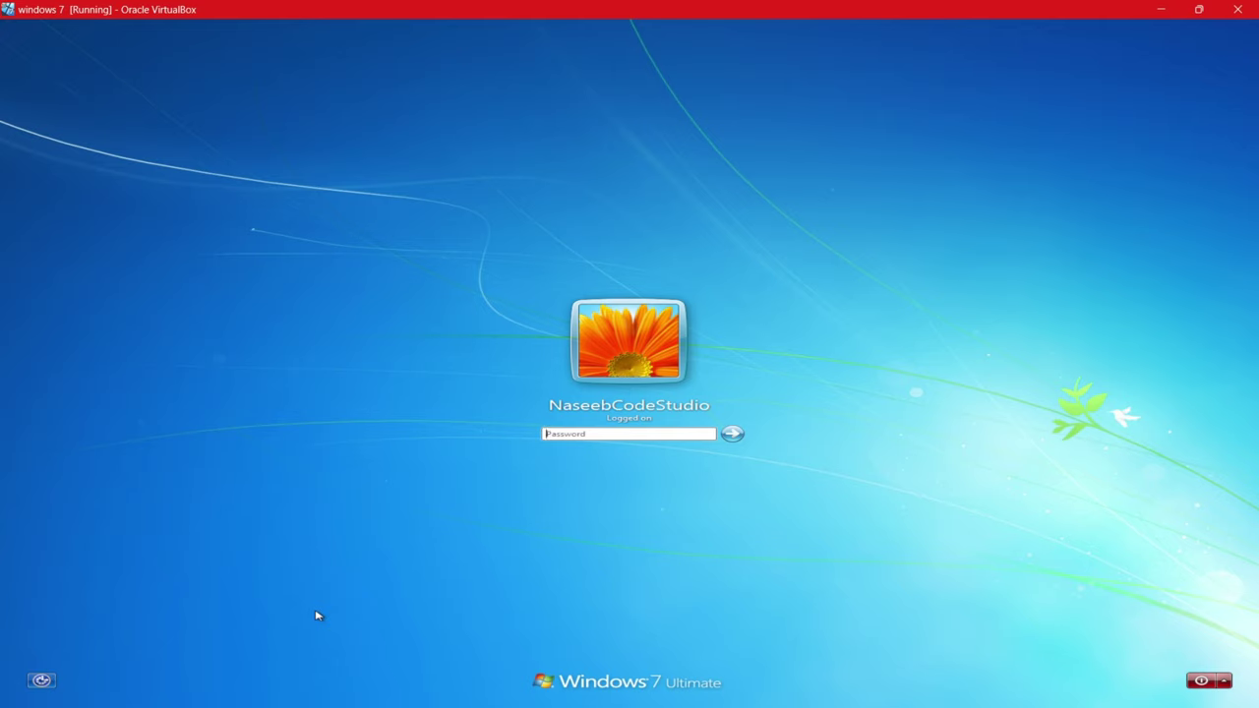
pyautogui.click(571, 436)
pyautogui.press('Return')
pyautogui.press('Return')
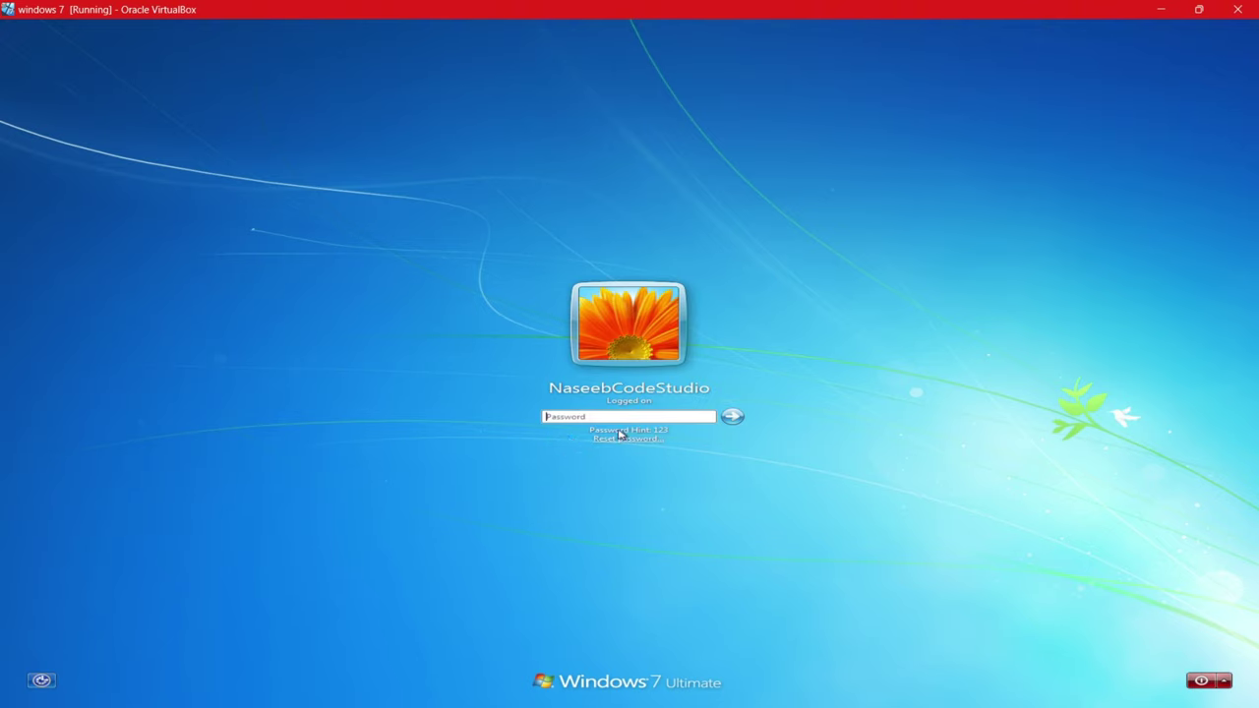
pyautogui.click(609, 419)
pyautogui.press('Return')
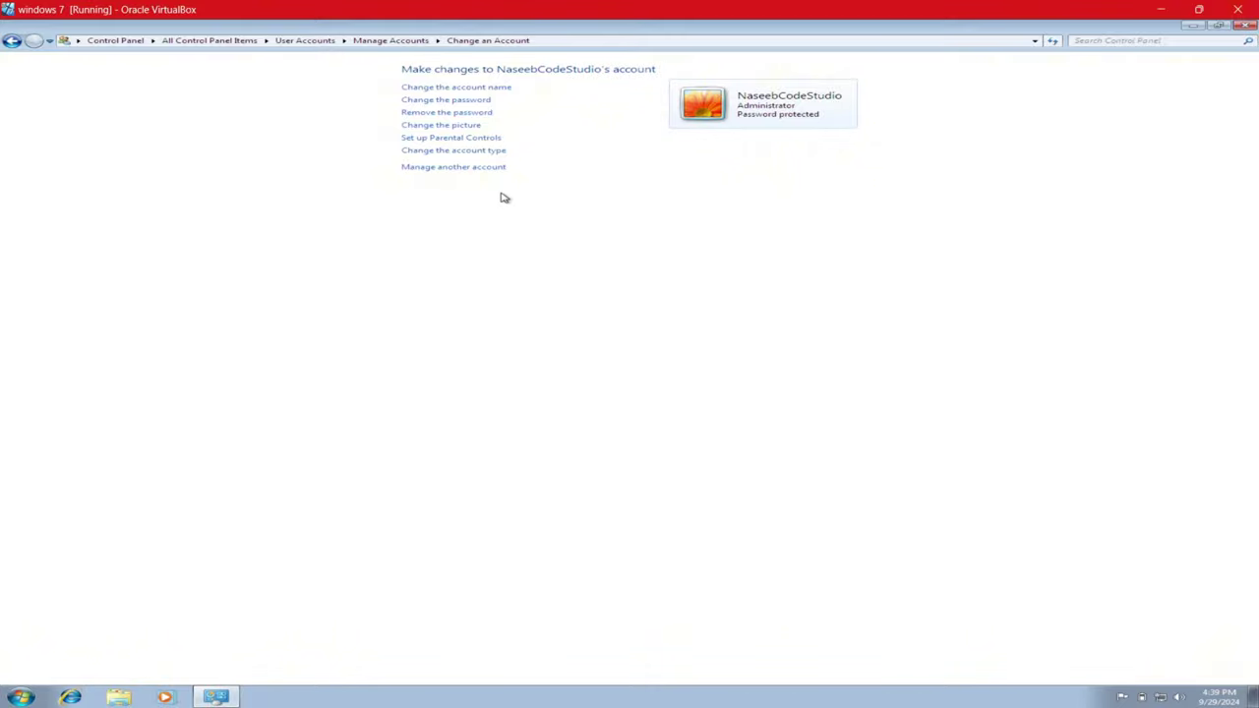
# - Change the administrator password by entering current, new and confirmed passwords plus a new hint
pyautogui.click(444, 101)
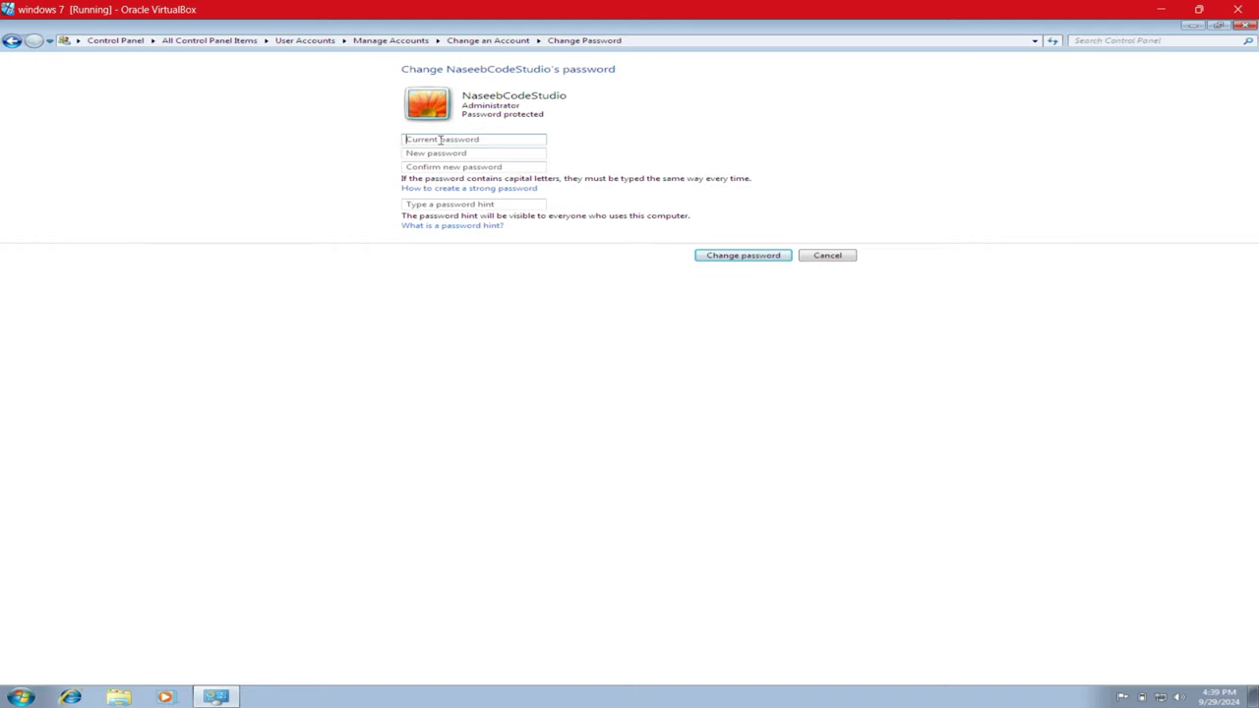
pyautogui.click(441, 140)
pyautogui.click(441, 154)
pyautogui.write('•')
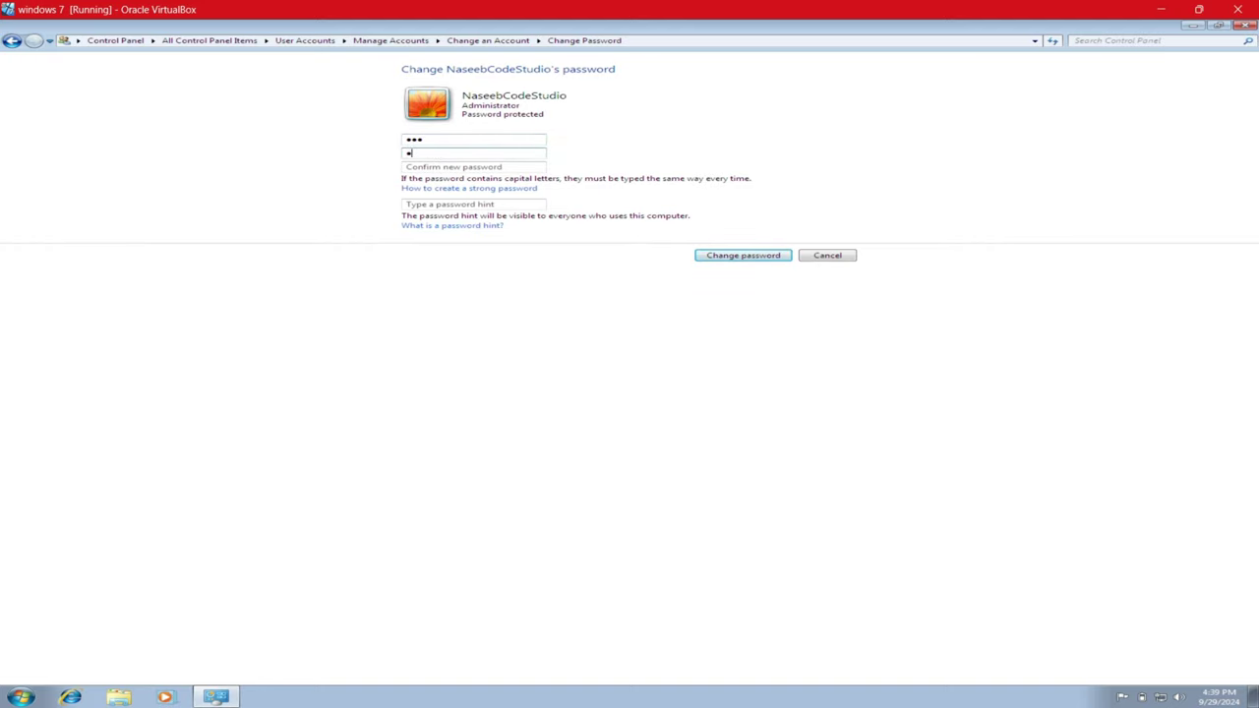
pyautogui.click(473, 167)
pyautogui.write('•')
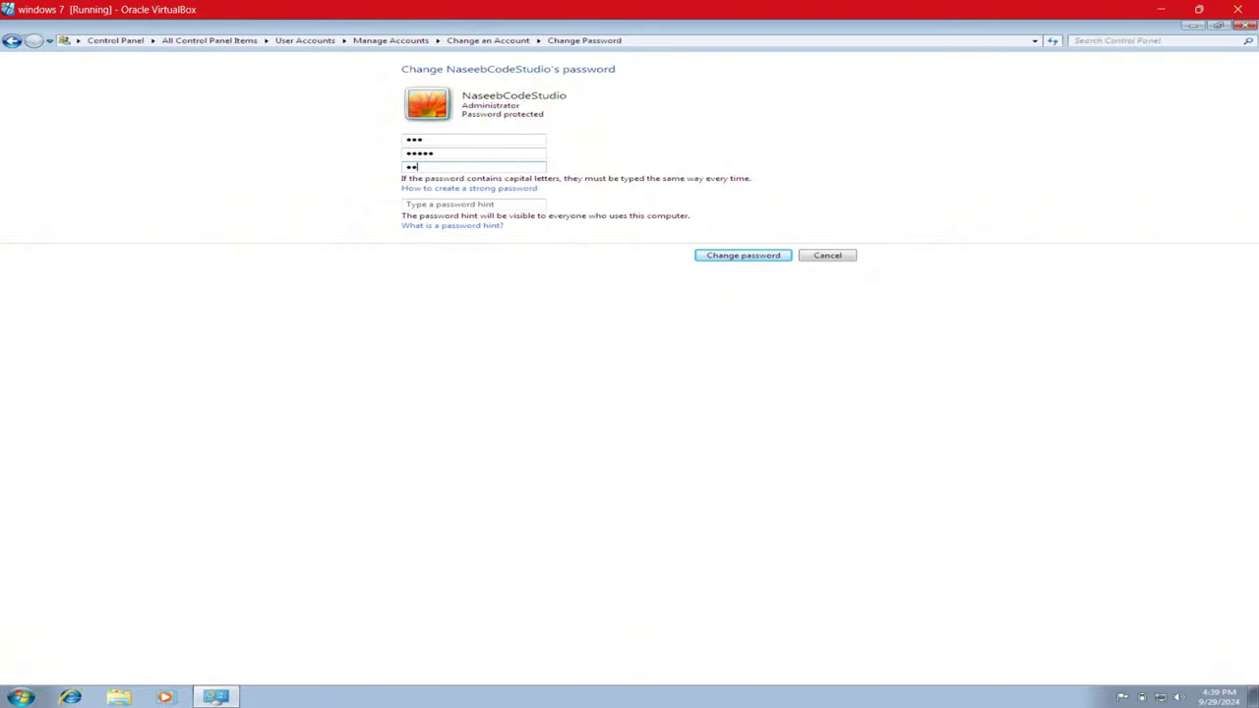
pyautogui.click(441, 205)
pyautogui.write('12345')
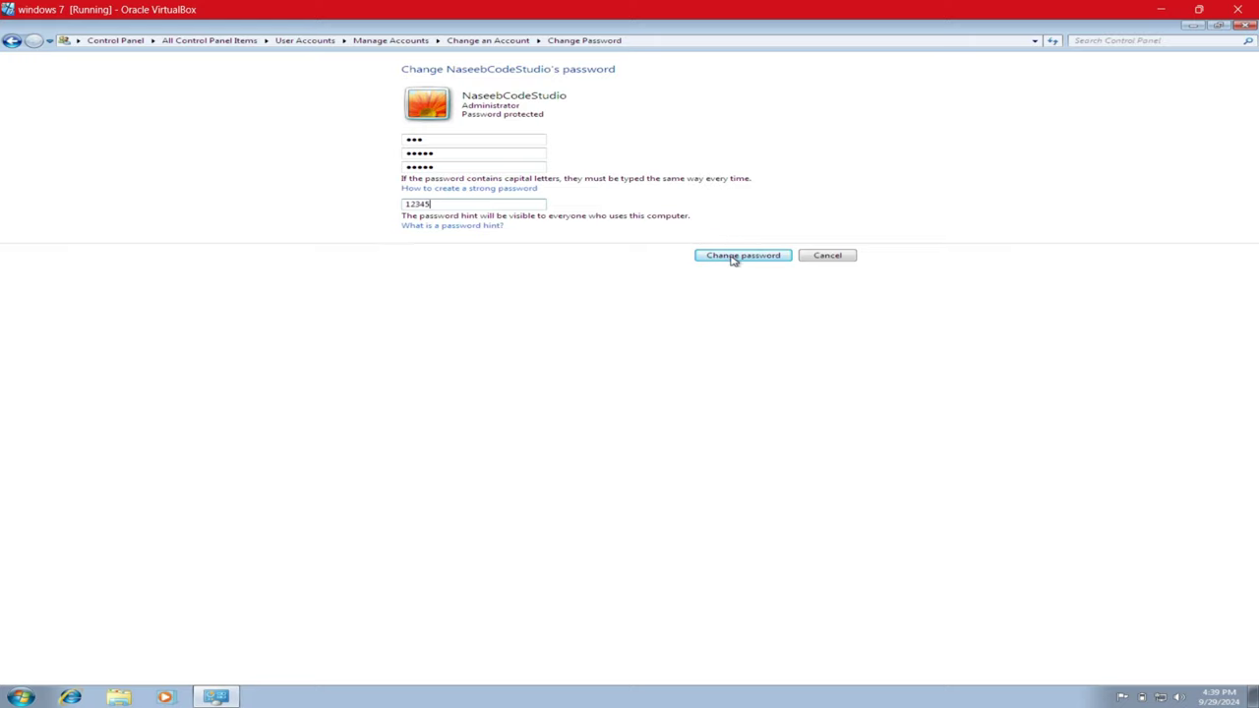
pyautogui.click(731, 256)
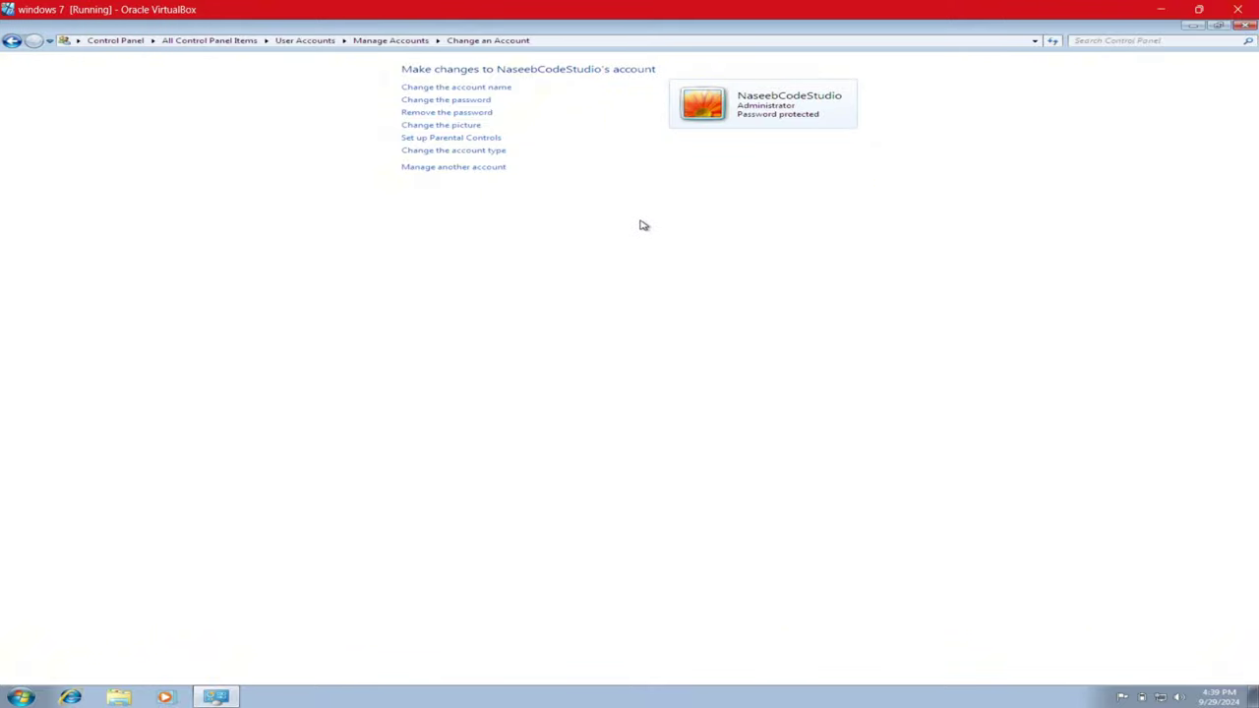
pyautogui.click(21, 697)
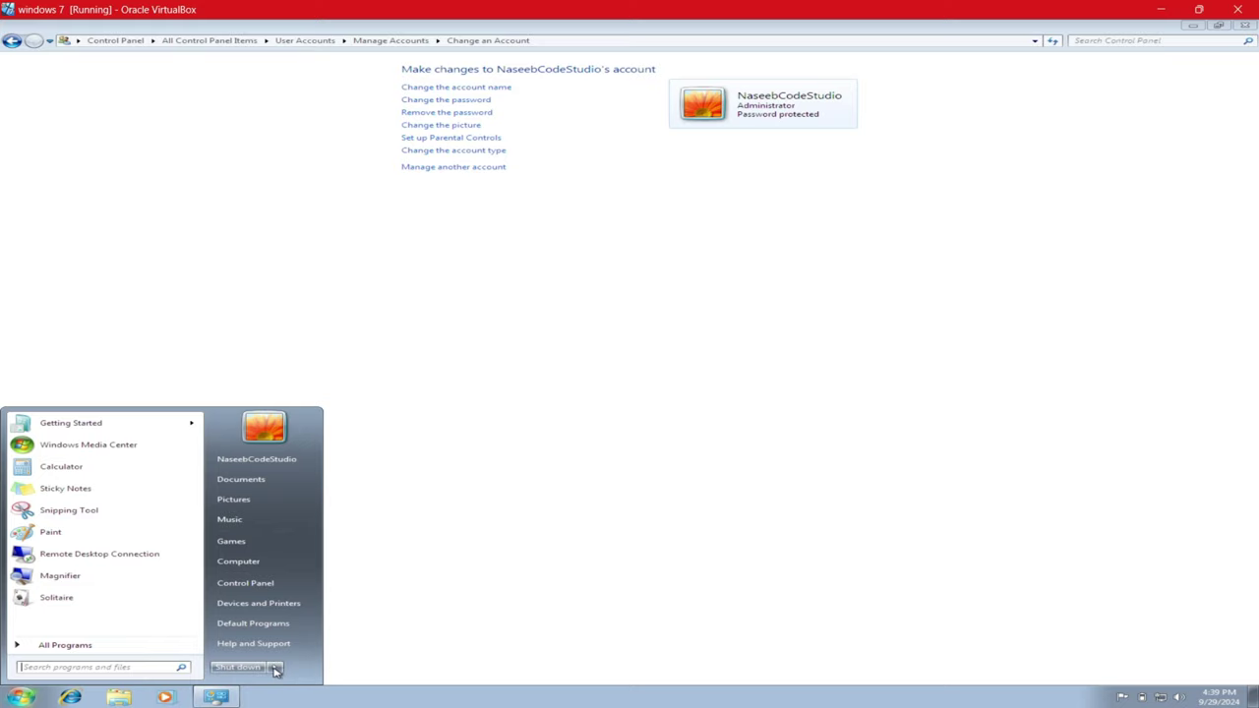
pyautogui.moveTo(277, 670)
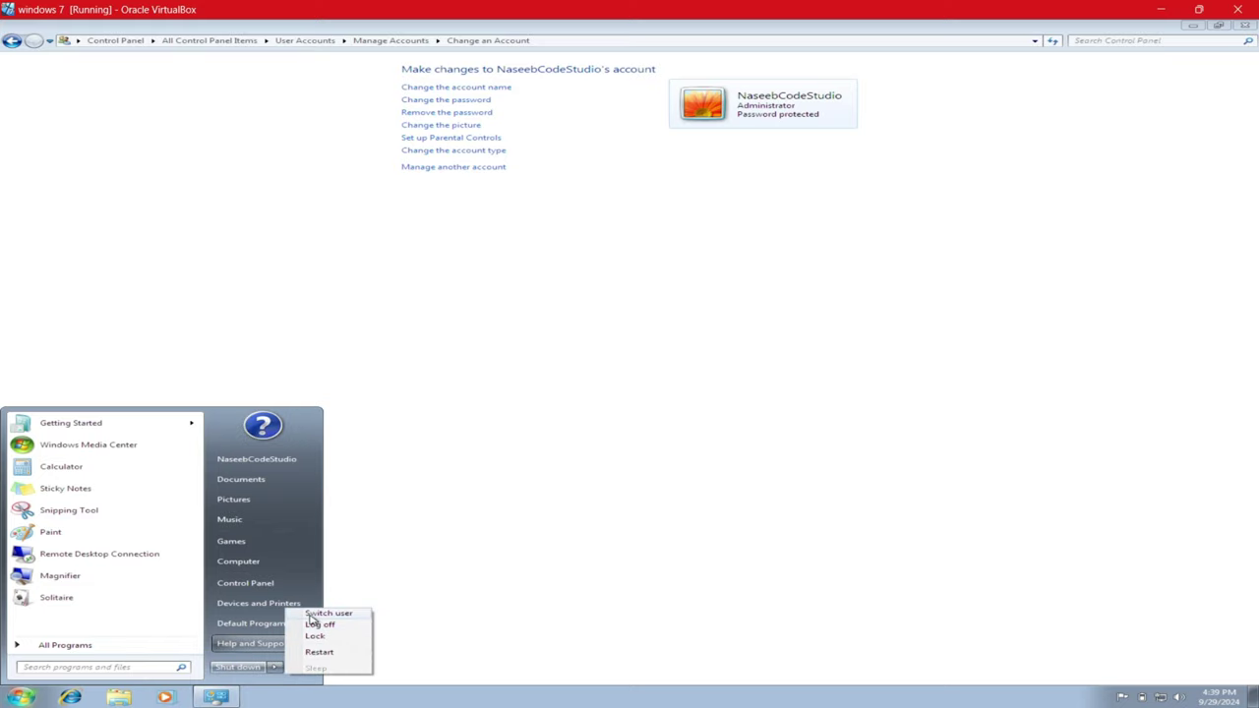
pyautogui.click(311, 624)
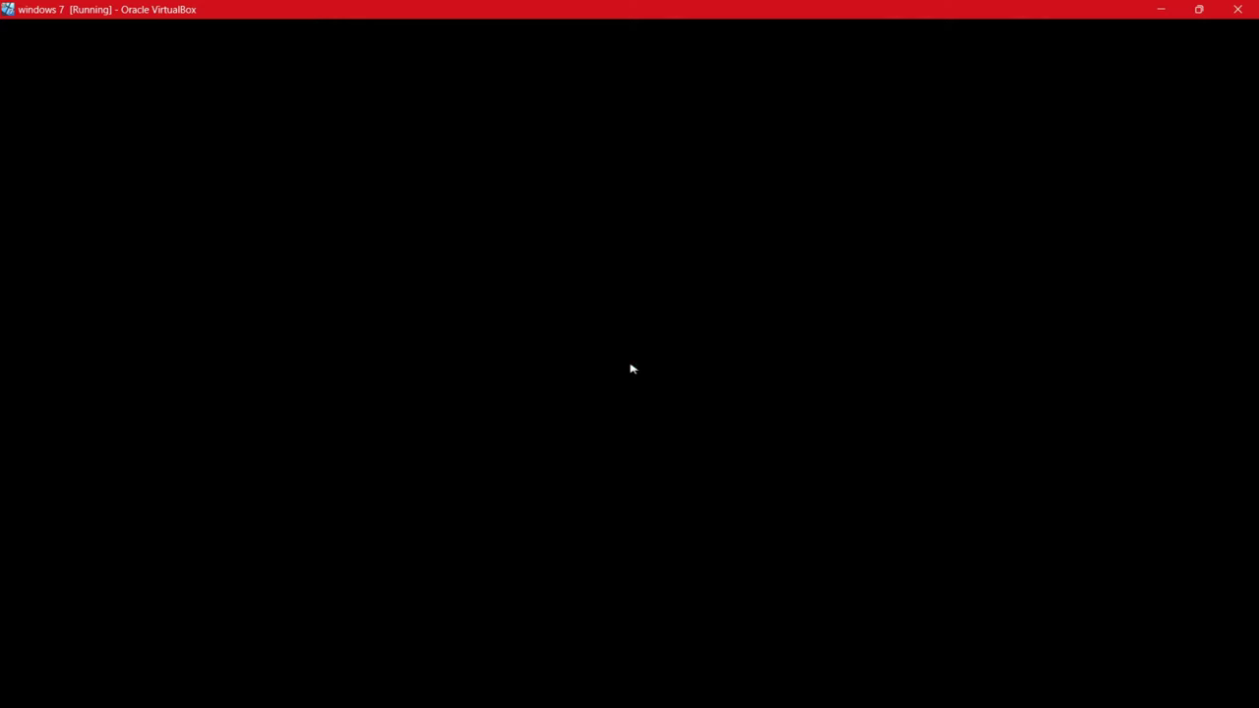
pyautogui.write('1')
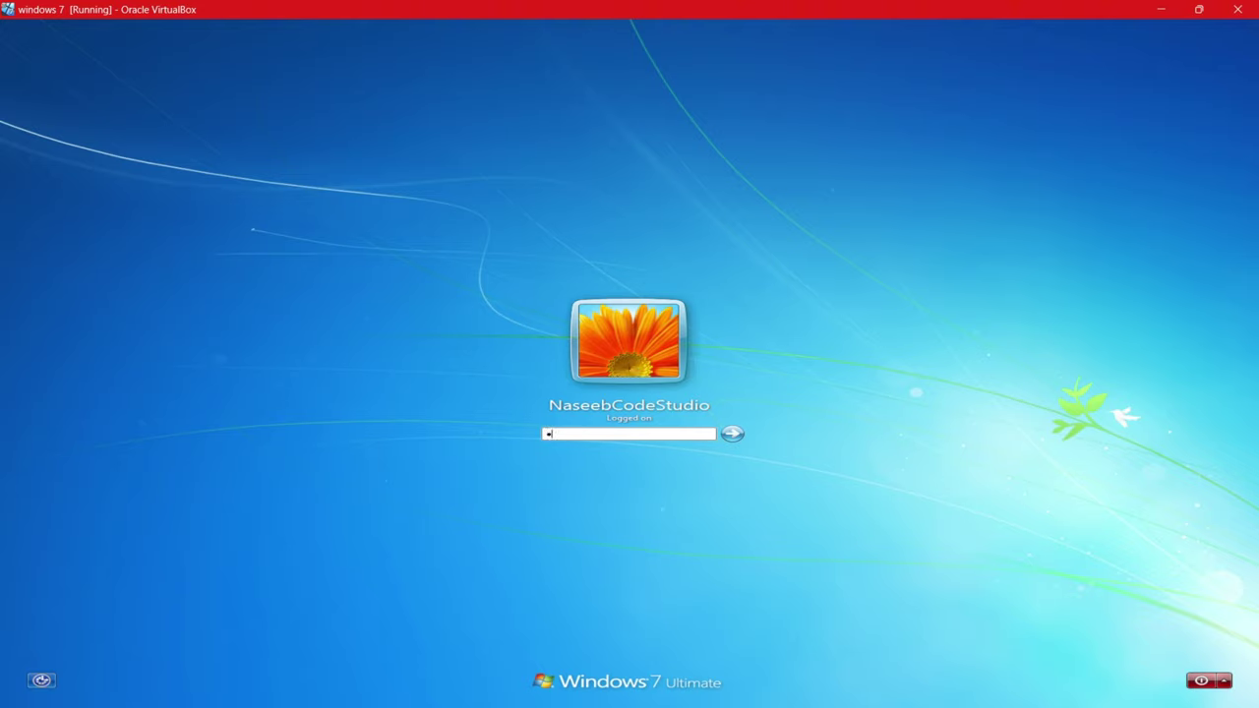
pyautogui.press('Return')
pyautogui.press('Return')
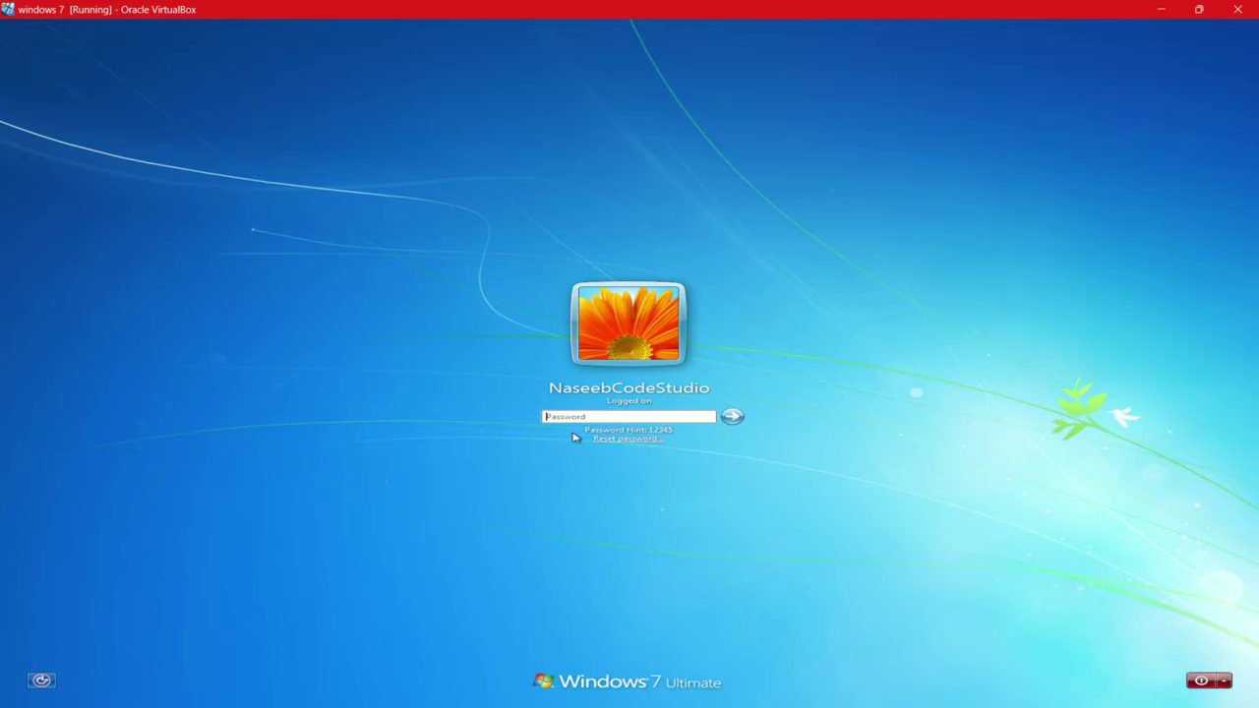
pyautogui.write('12345')
pyautogui.press('Return')
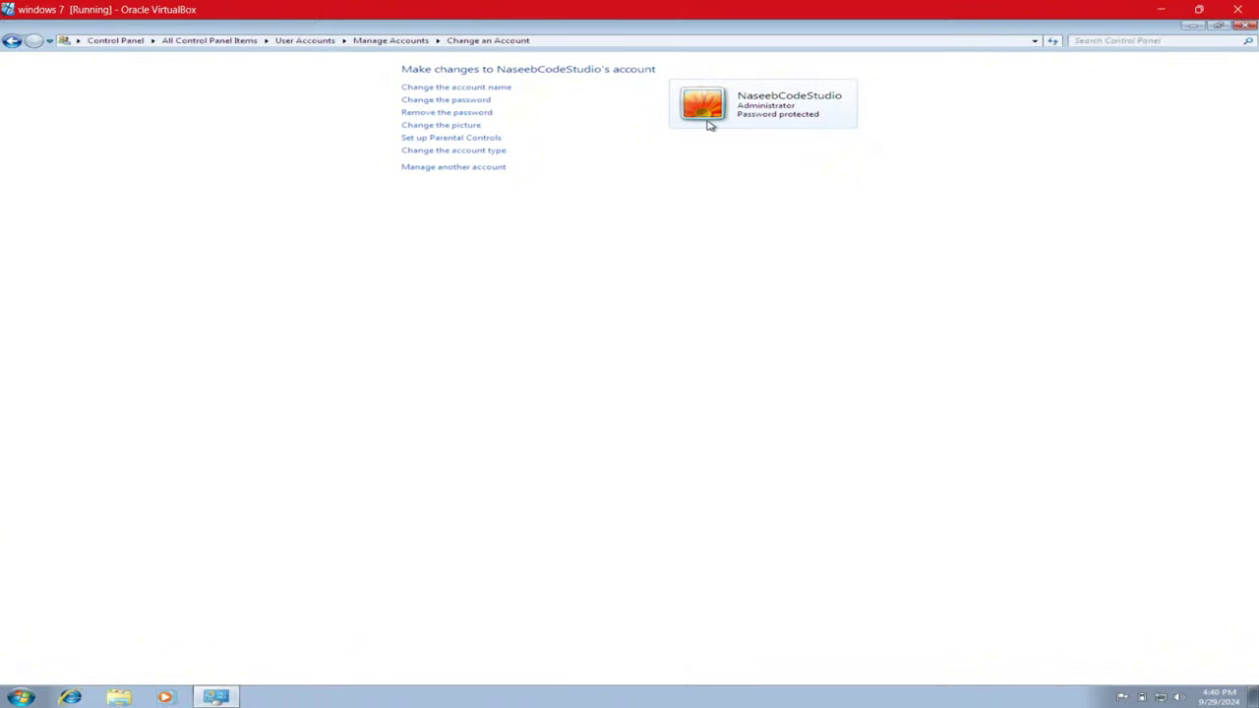
# - Remove the account's existing password by submitting the change form without a new one
pyautogui.click(469, 101)
pyautogui.click(442, 140)
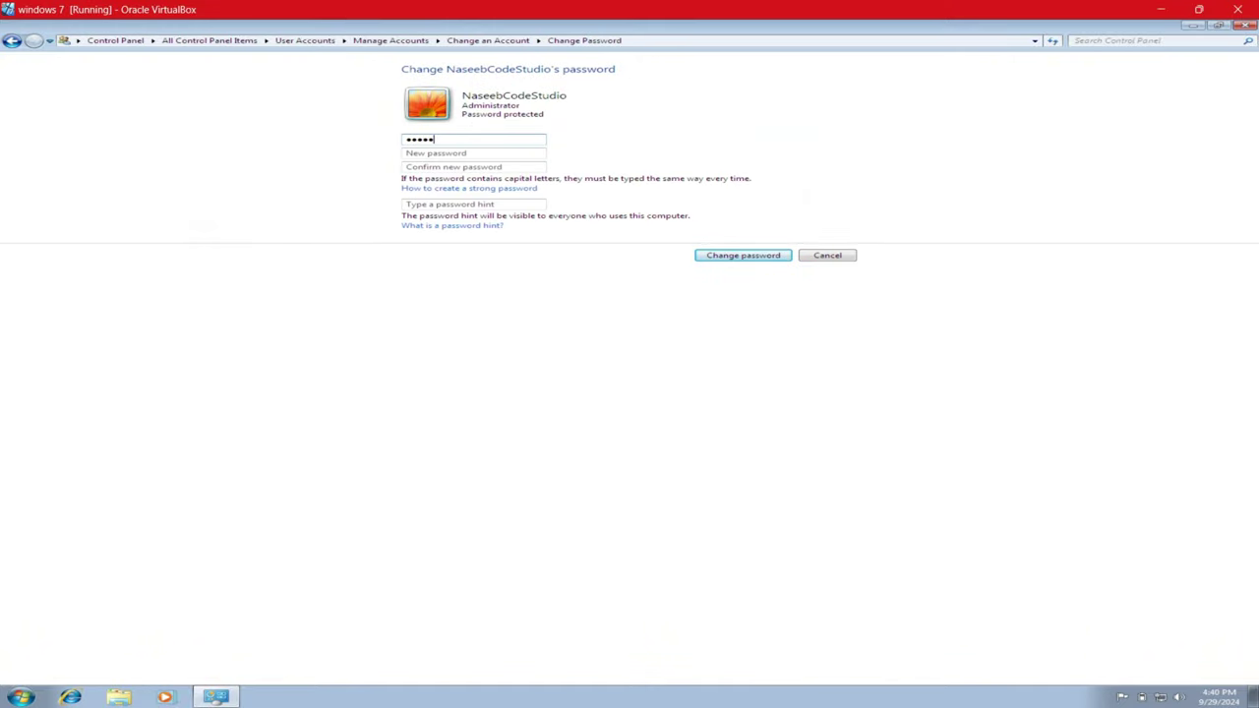
pyautogui.click(742, 257)
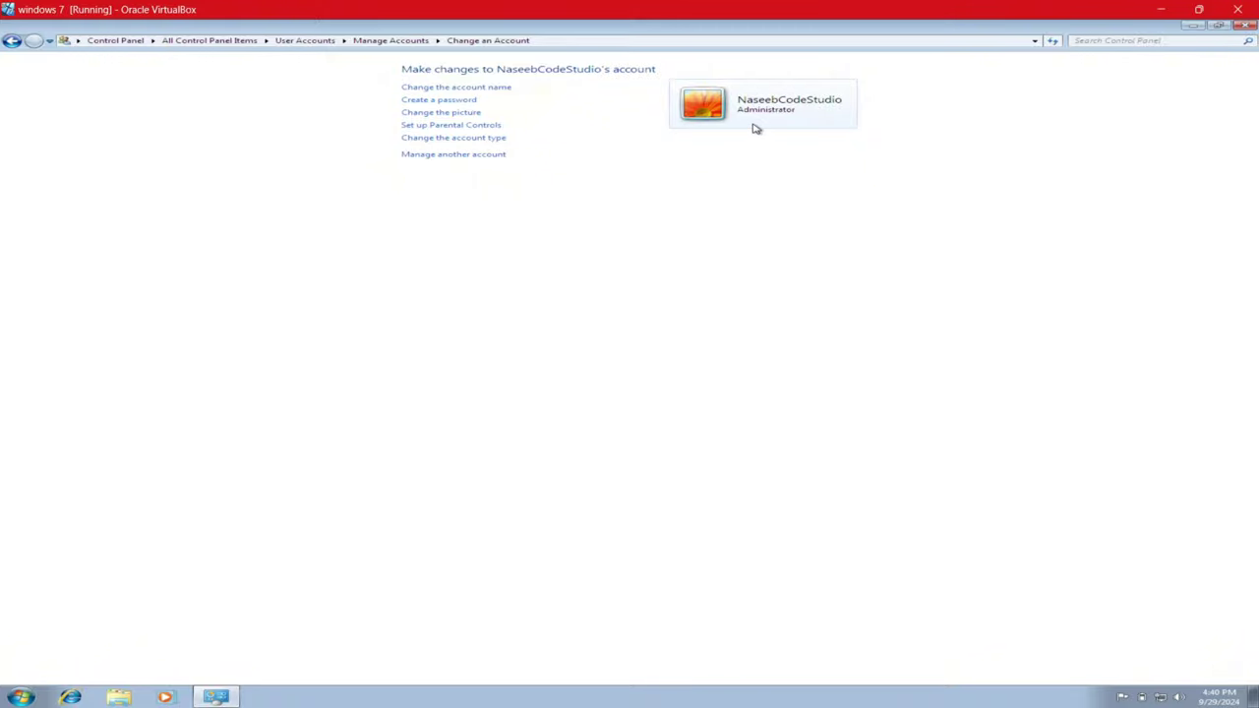
# - Create a new account password, confirm it, and add a password hint
pyautogui.click(453, 99)
pyautogui.write('123')
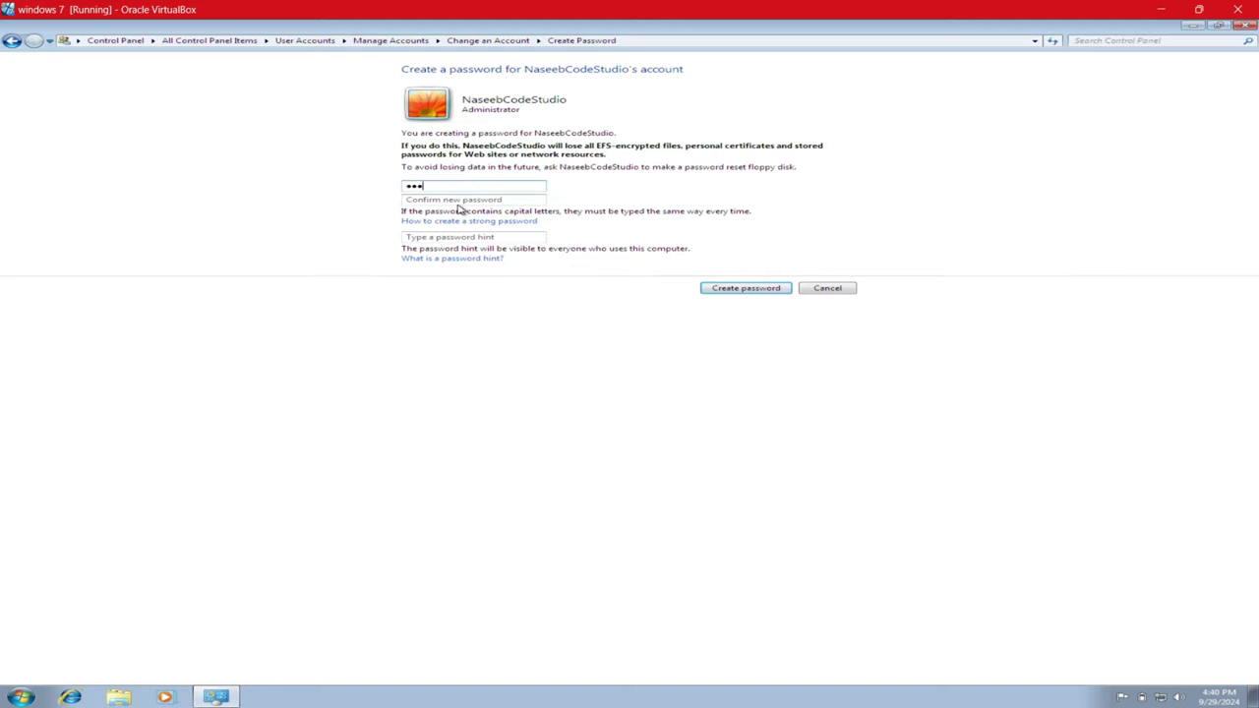
pyautogui.click(457, 202)
pyautogui.write('123')
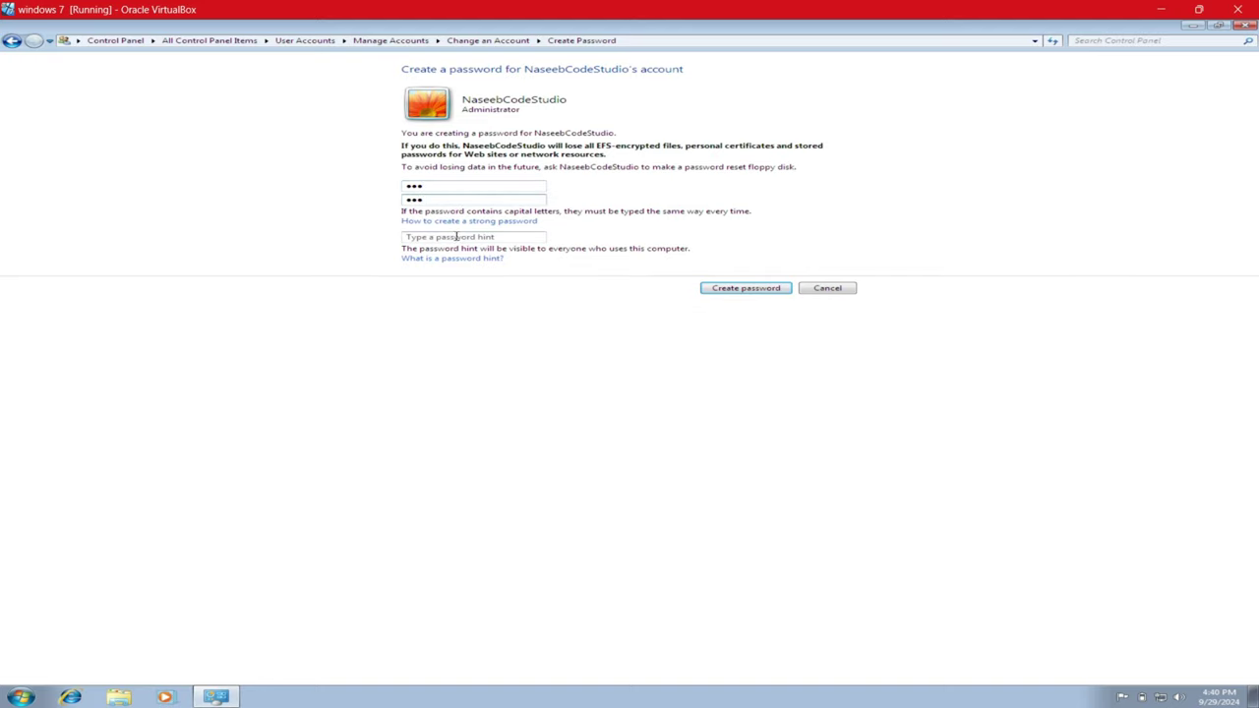
pyautogui.click(457, 237)
pyautogui.write('123')
pyautogui.click(756, 291)
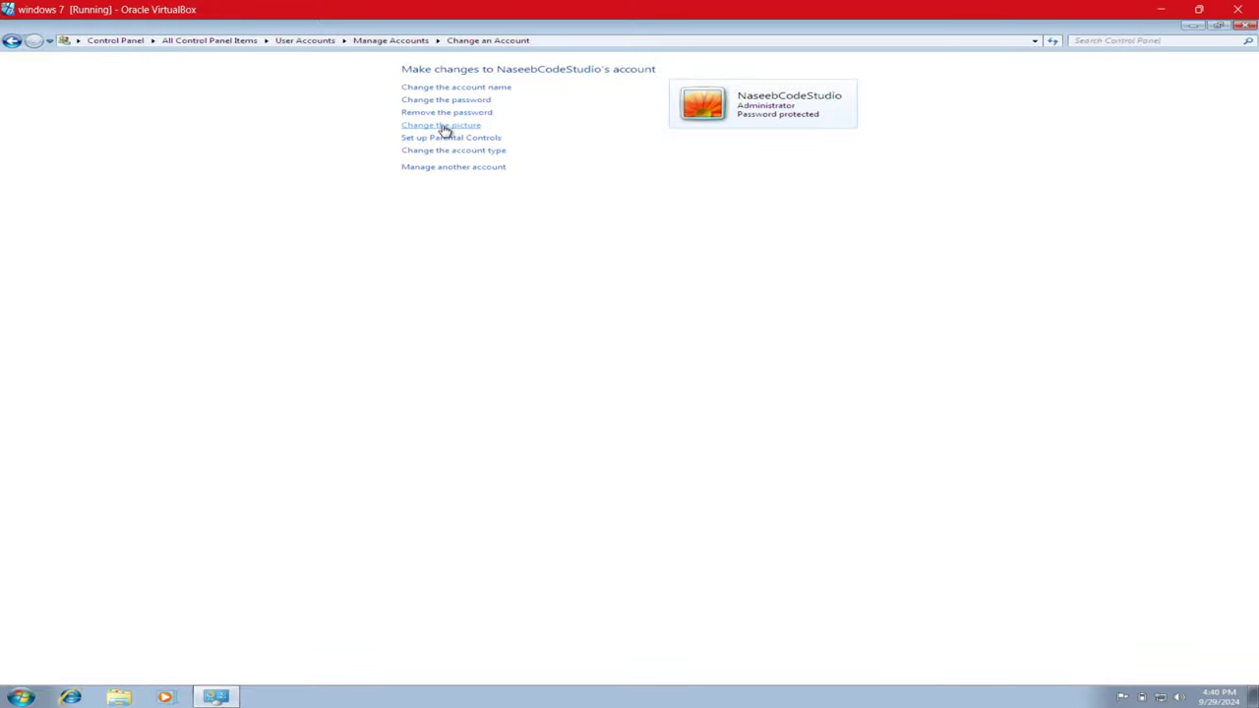
# - Set the account picture to the lucky-cat image
pyautogui.click(439, 127)
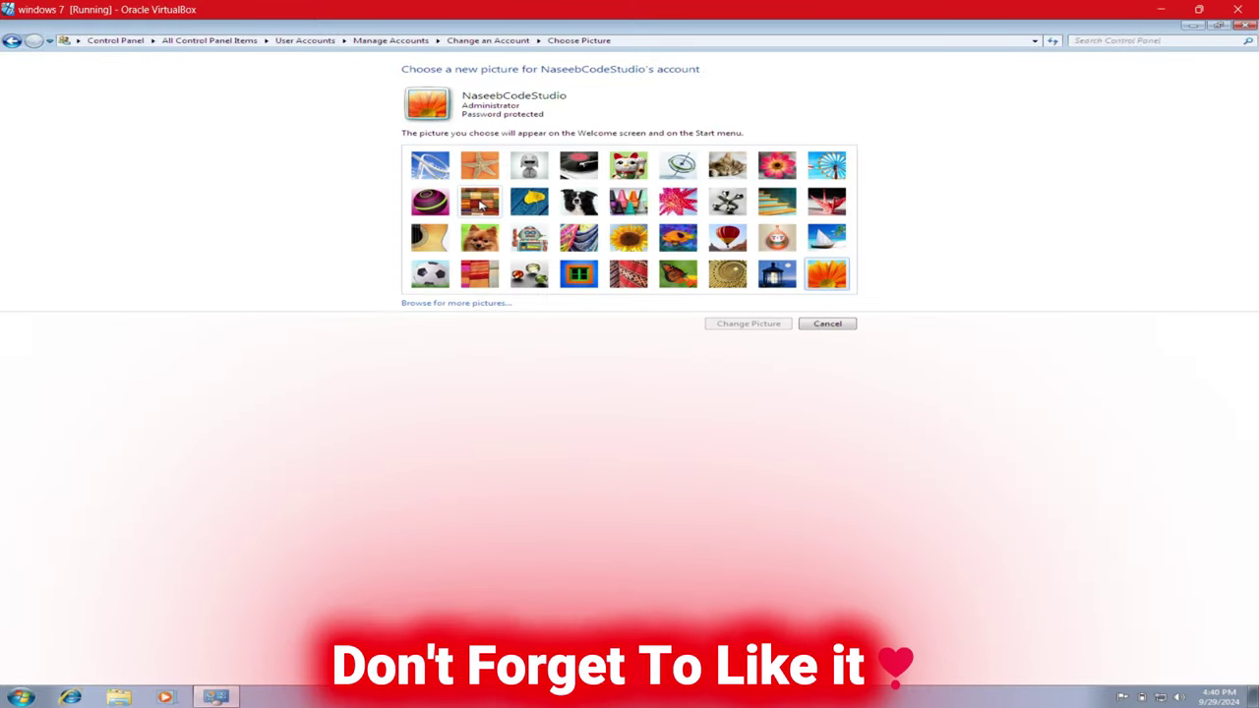
pyautogui.click(578, 167)
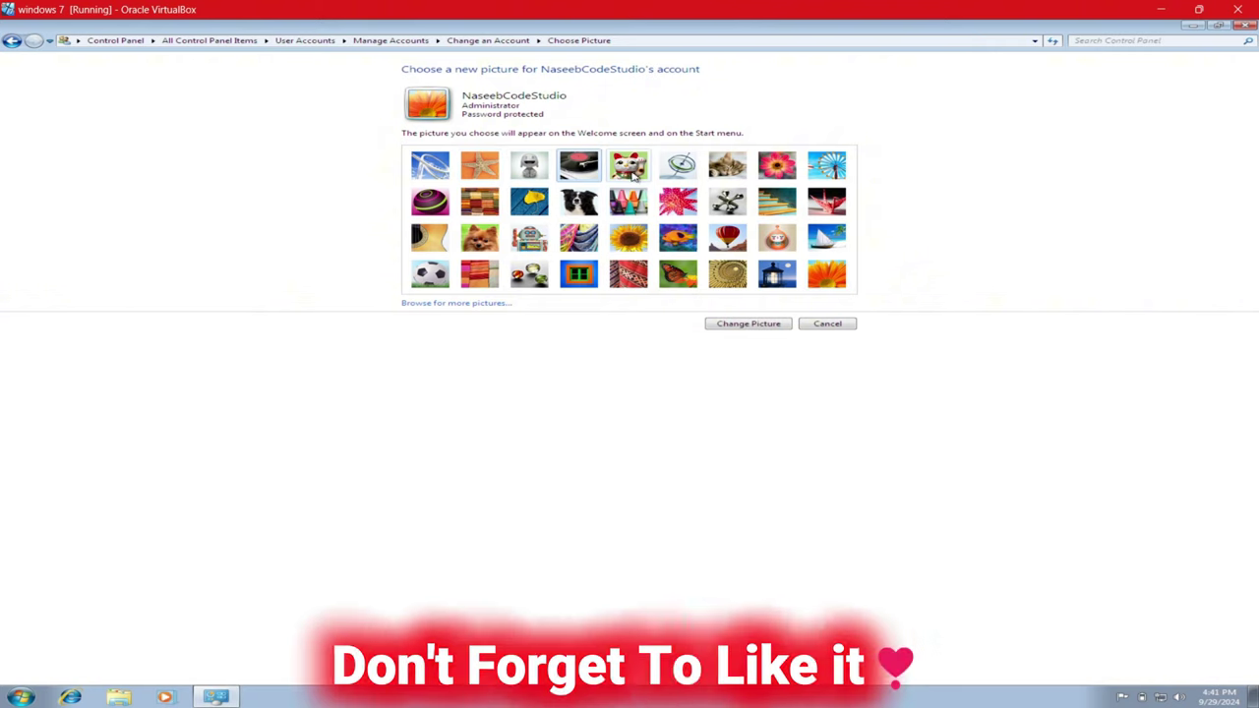
pyautogui.click(630, 167)
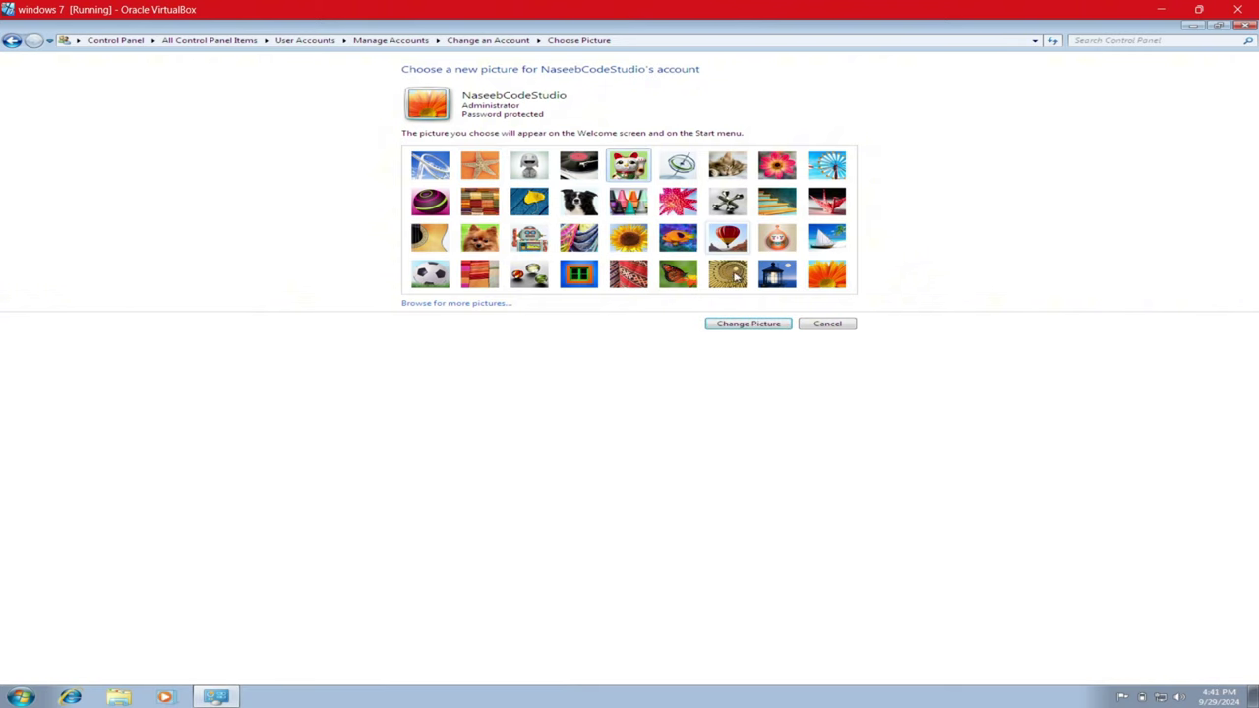
pyautogui.click(744, 325)
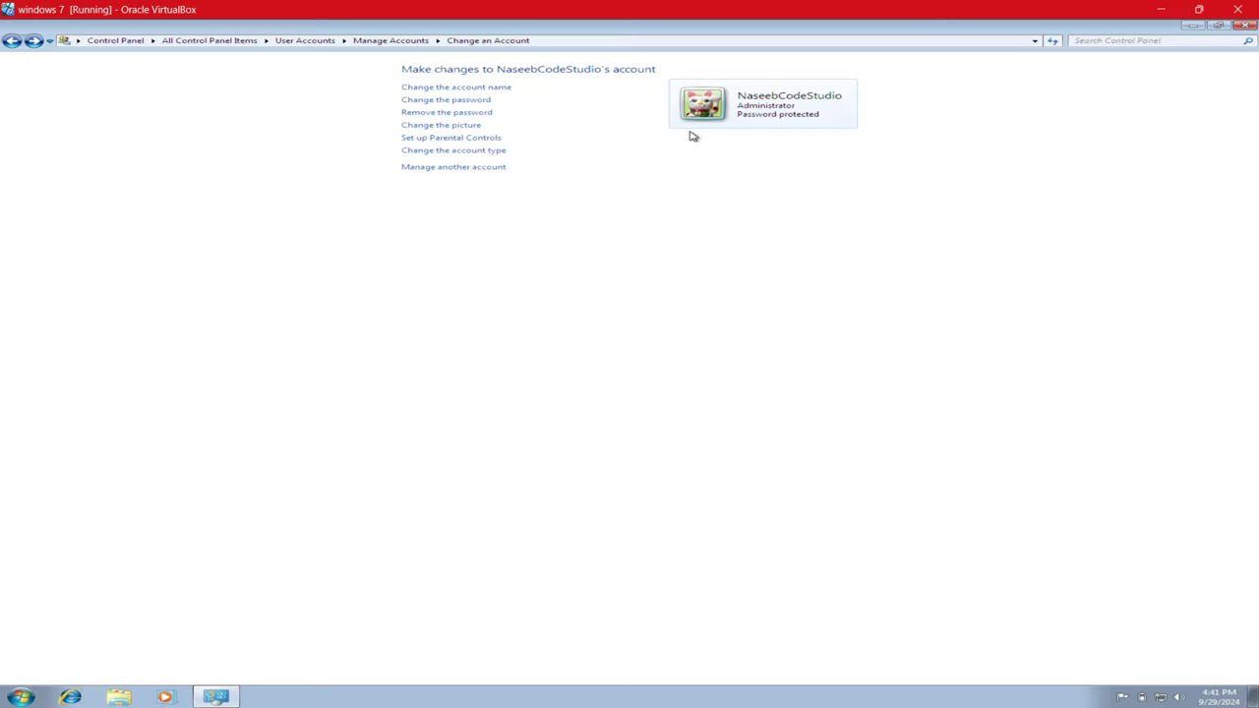
# - Browse Sample Pictures and apply Penguins as the account picture
pyautogui.click(470, 128)
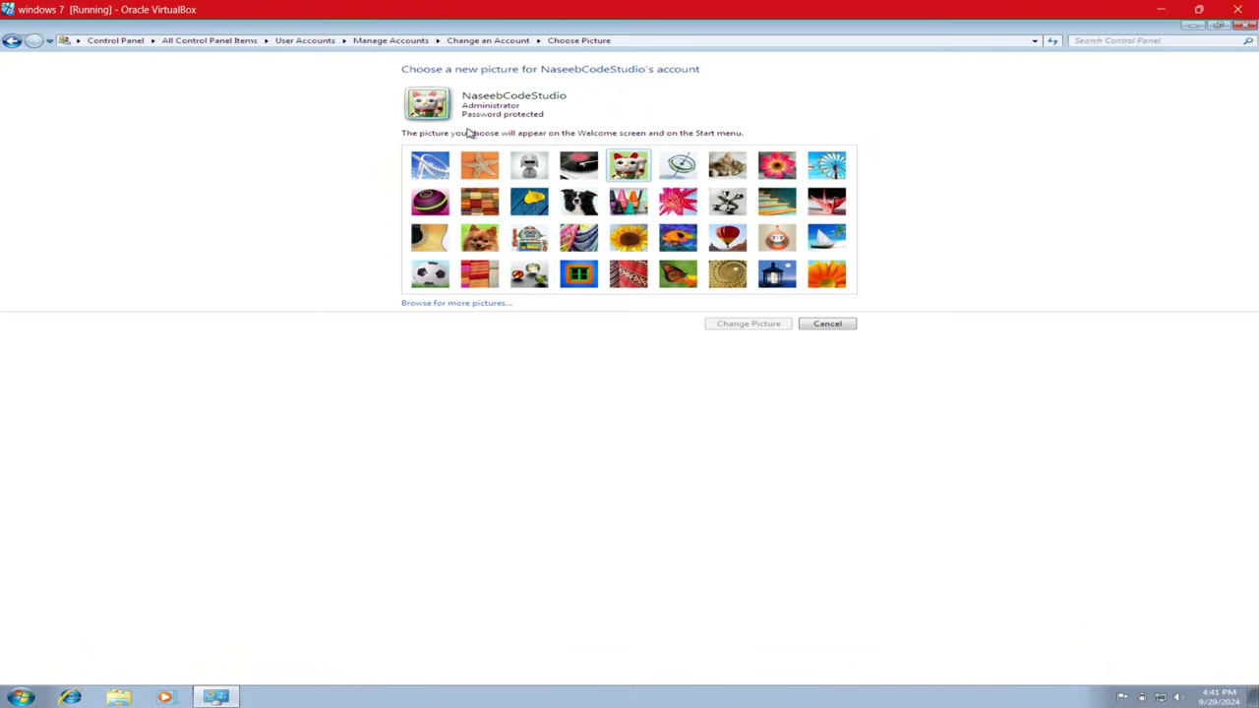
pyautogui.click(489, 307)
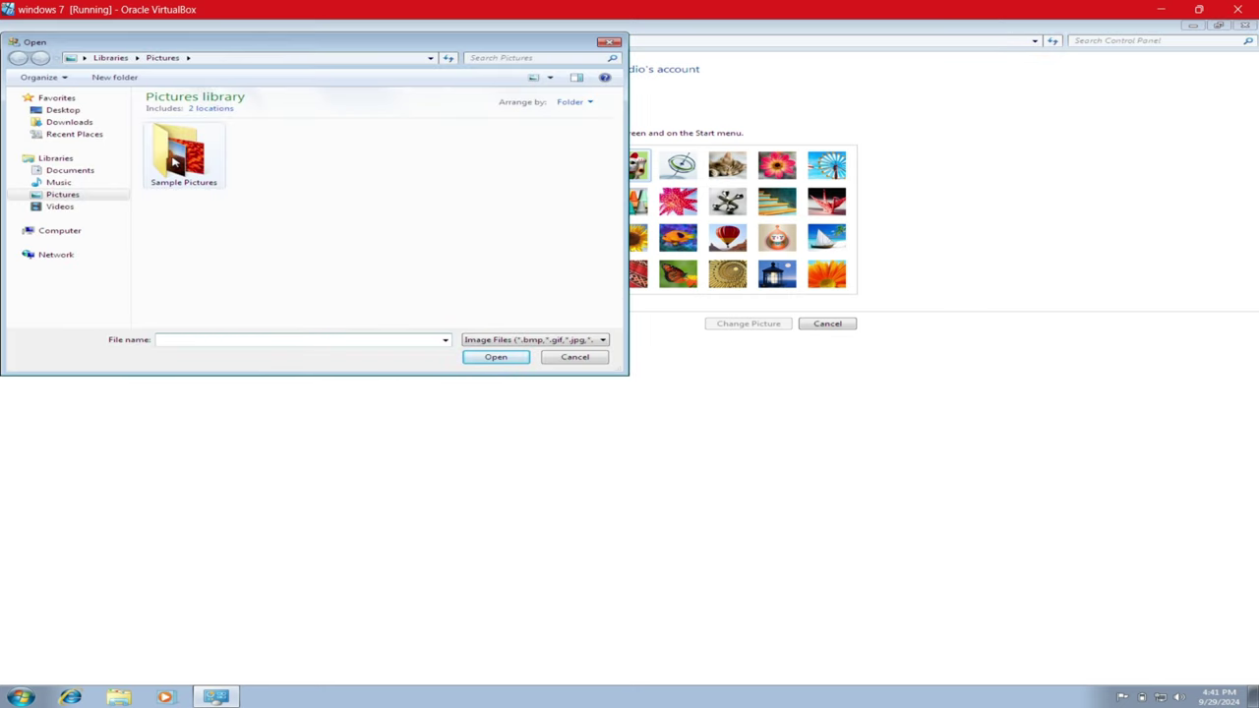
pyautogui.doubleClick(174, 162)
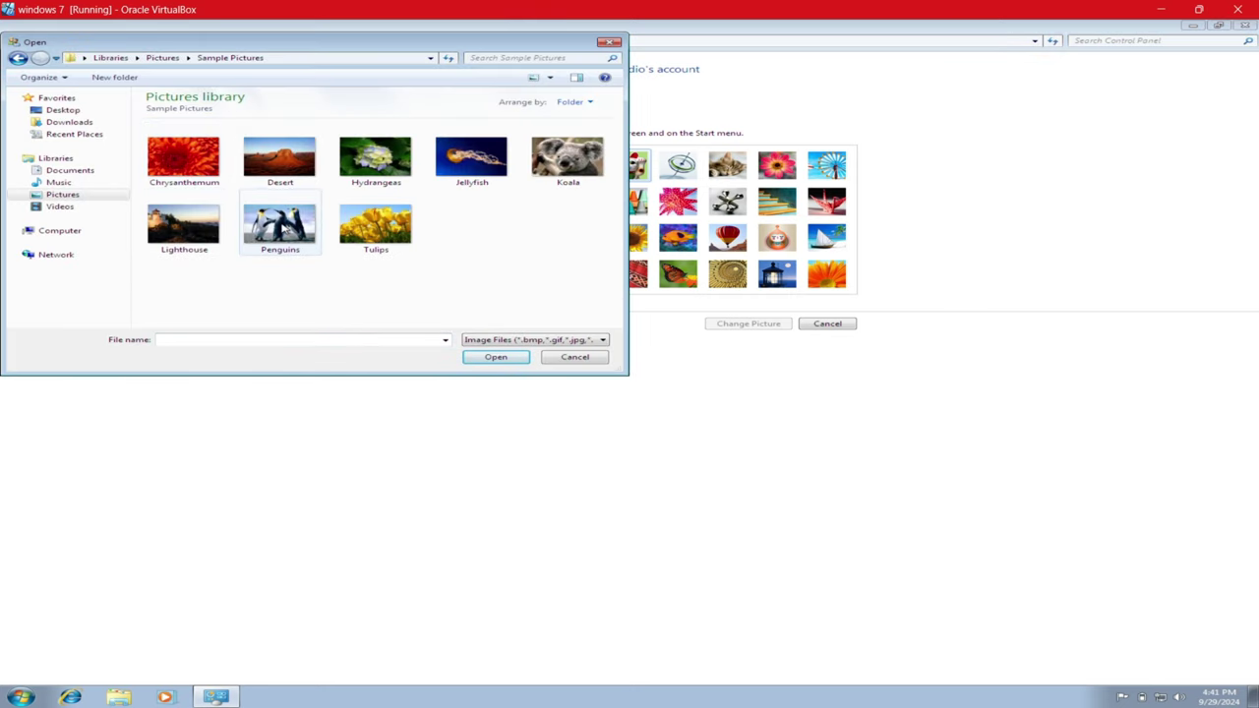
pyautogui.click(286, 226)
pyautogui.click(496, 359)
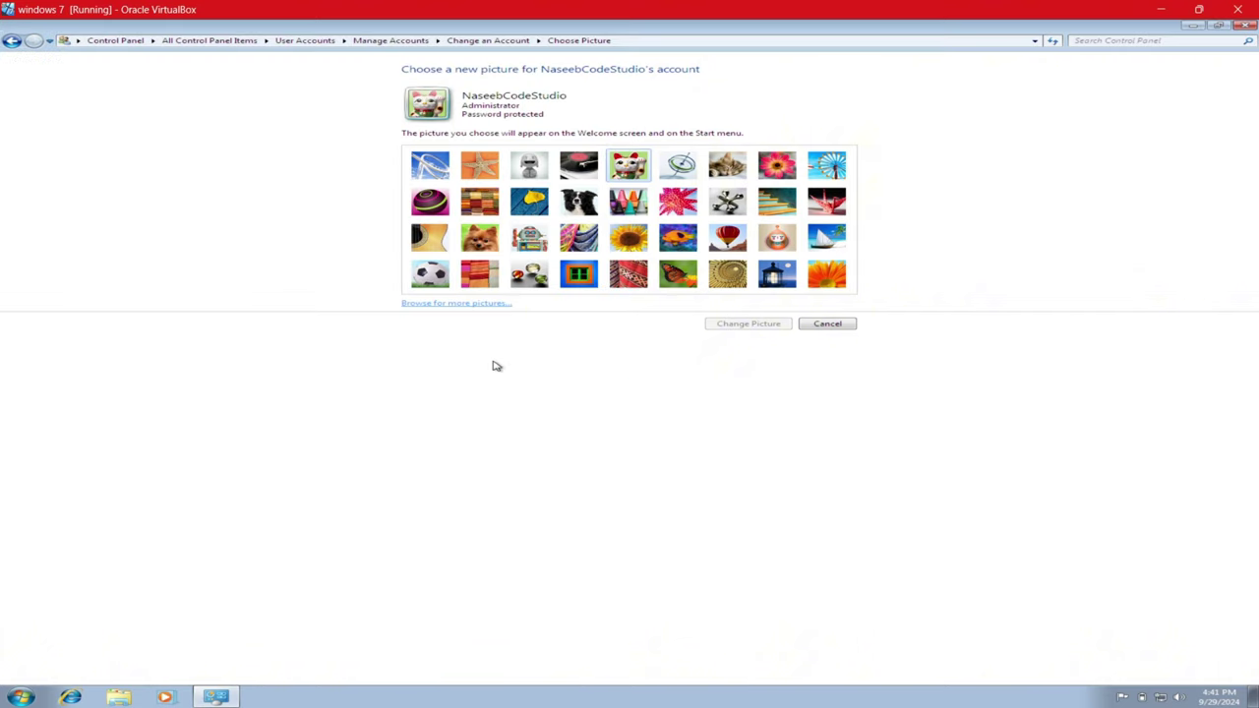
pyautogui.click(736, 326)
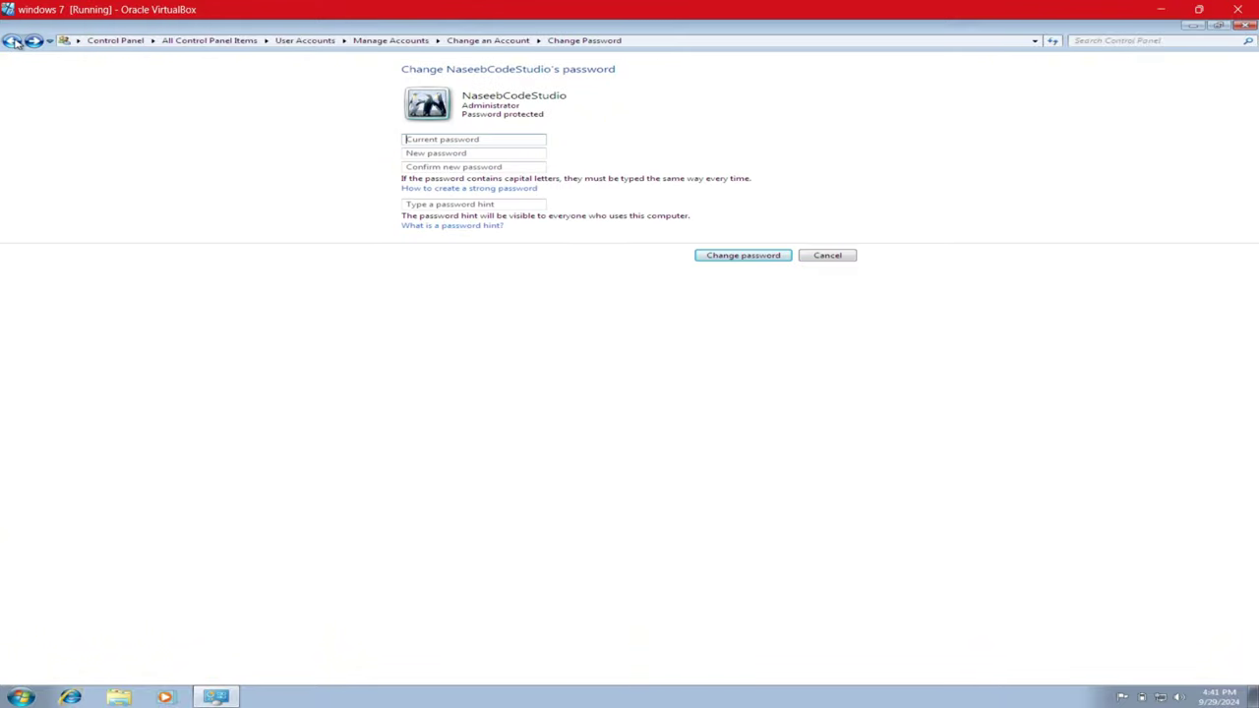
# - Back out and close Control Panel, reopen it from the desktop icon, then list accounts to manage
pyautogui.click(14, 41)
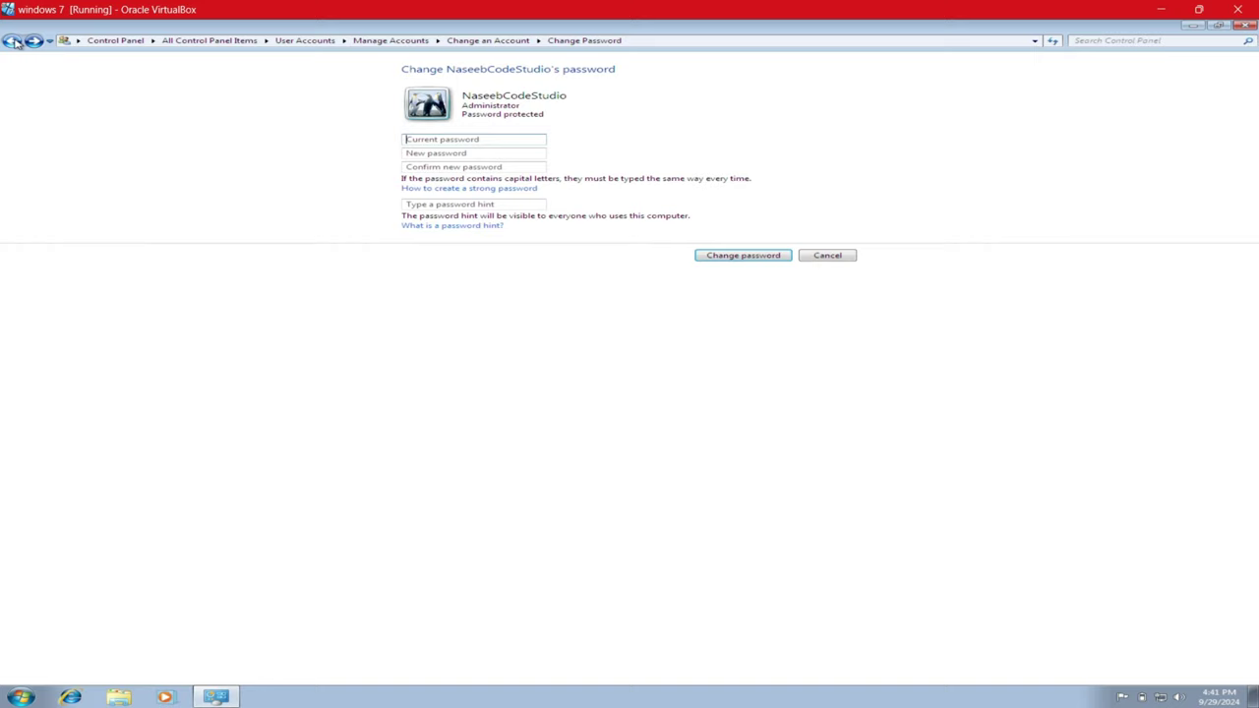
pyautogui.click(13, 41)
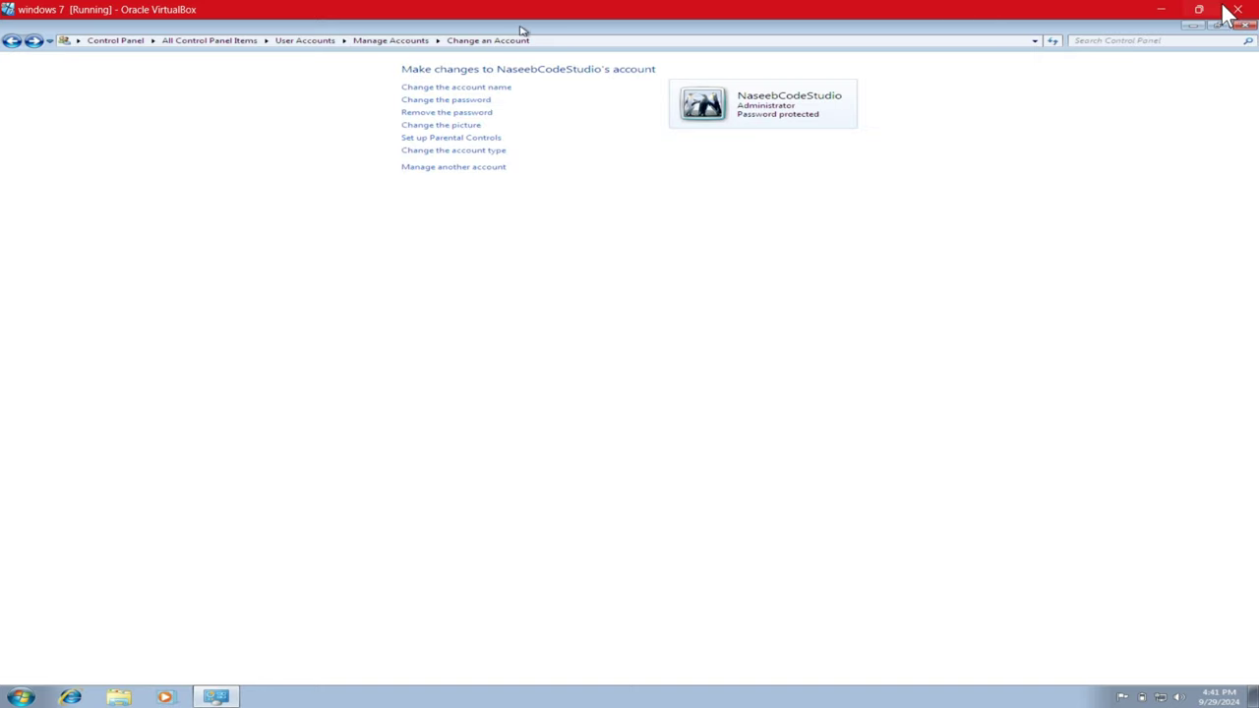
pyautogui.click(1243, 26)
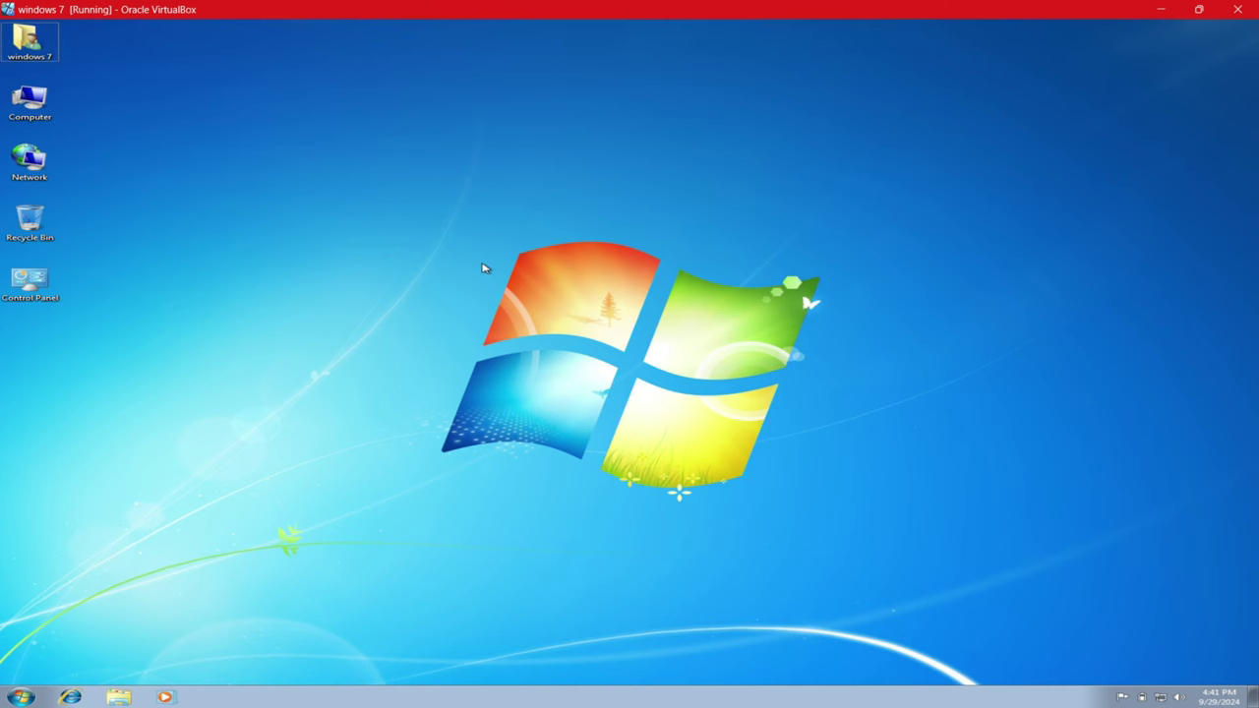
pyautogui.click(42, 299)
pyautogui.doubleClick(41, 299)
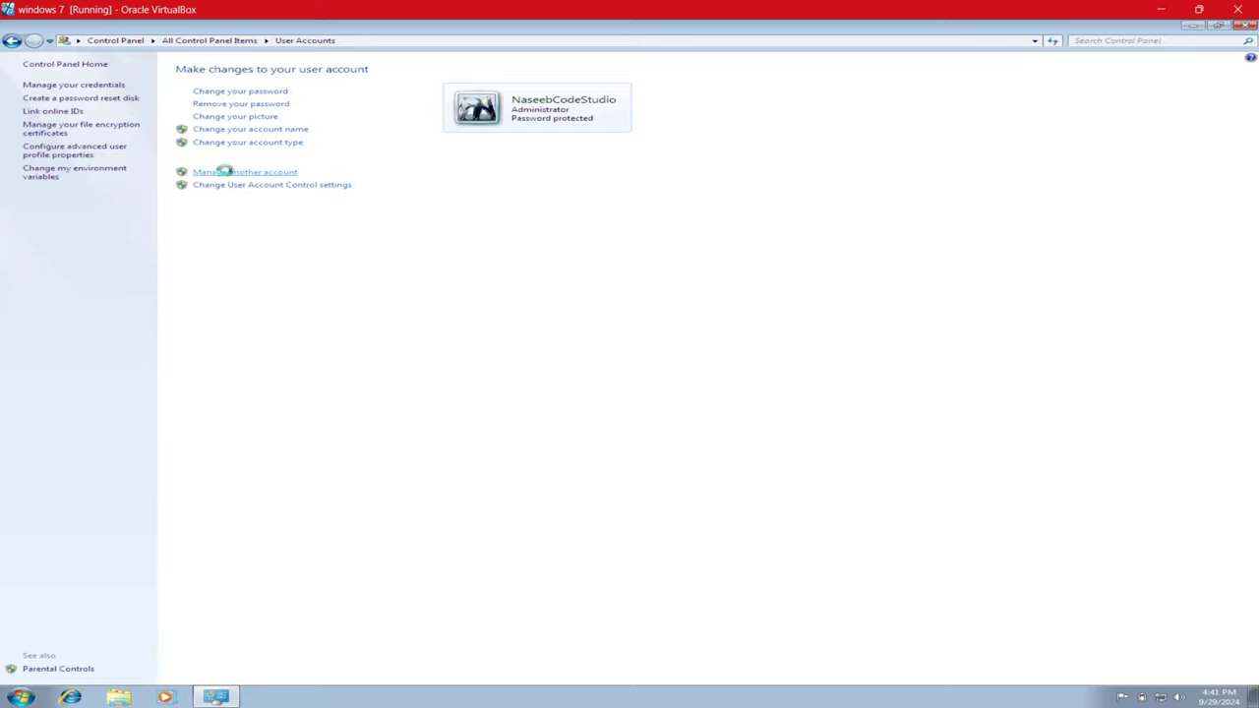
pyautogui.click(226, 173)
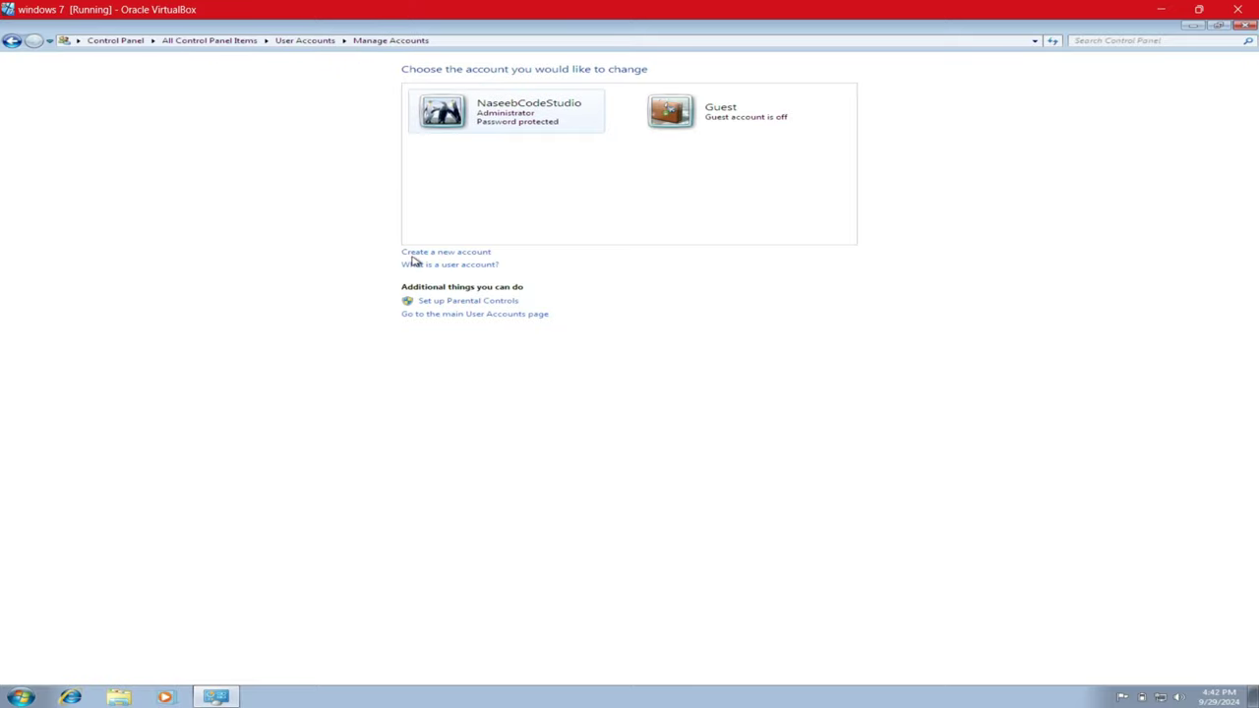
# - Create a new Standard user account, entering the new user's name
pyautogui.click(430, 254)
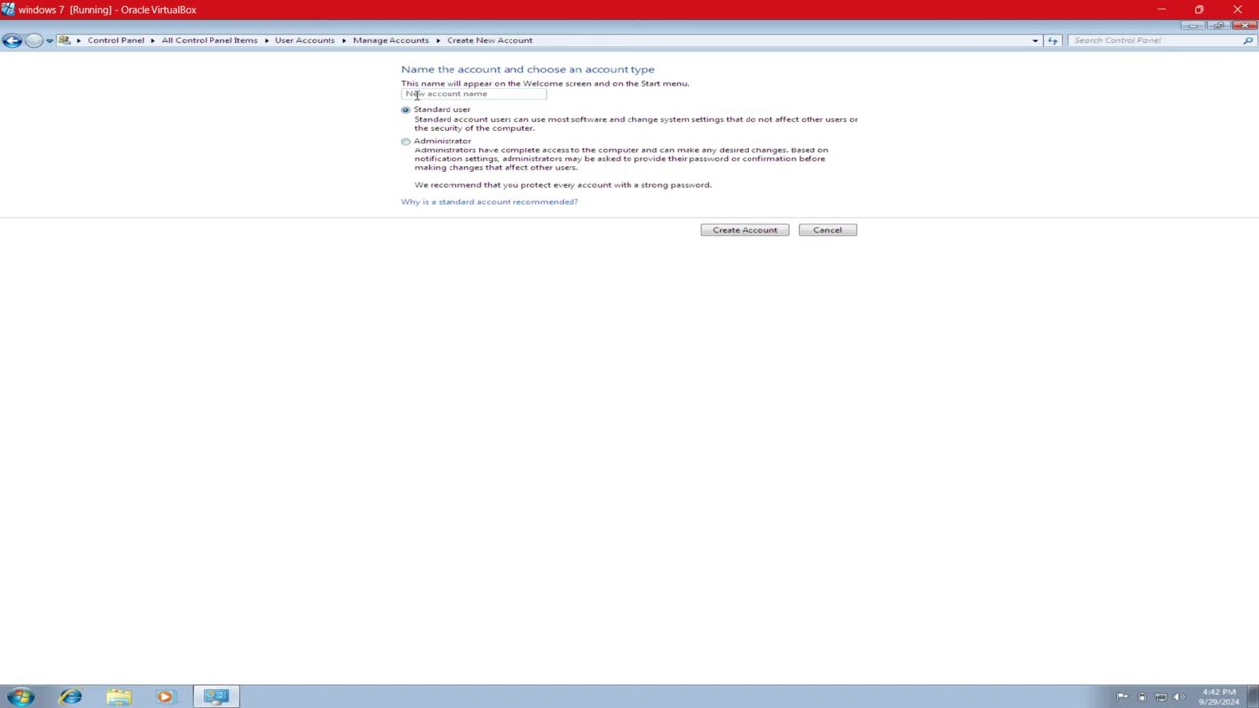
pyautogui.click(417, 95)
pyautogui.click(730, 233)
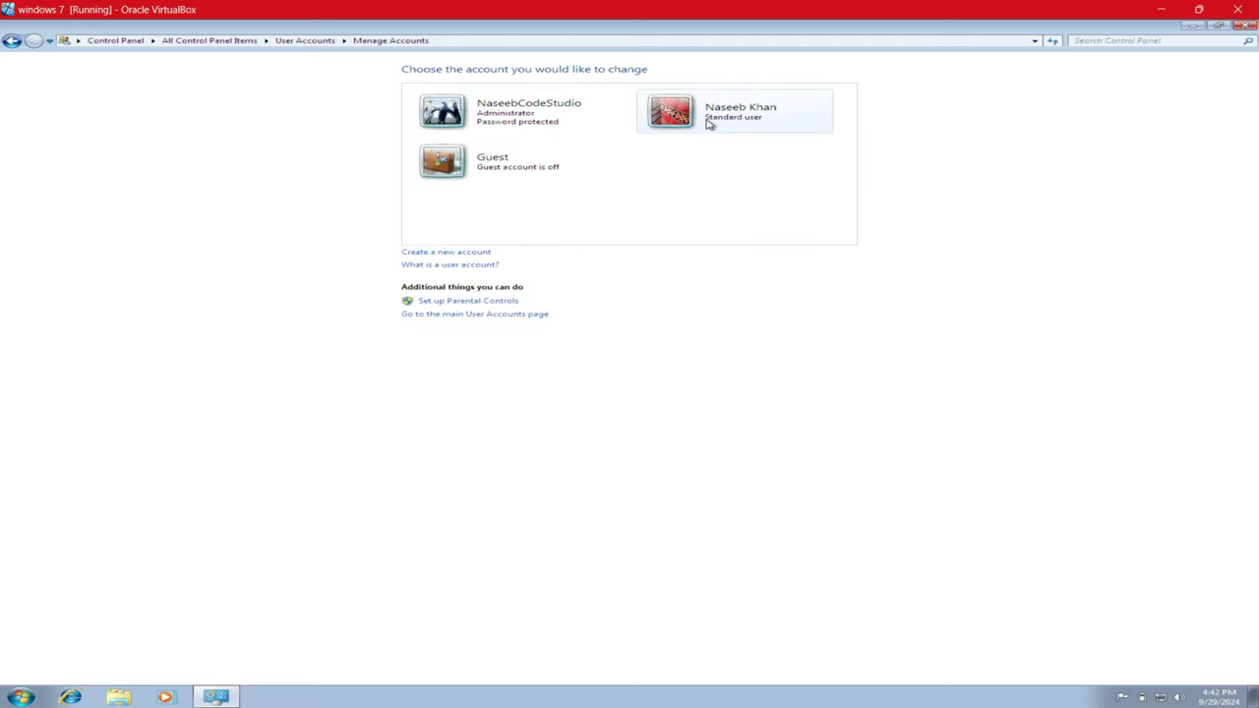
# - Change the new account's type to Administrator
pyautogui.click(709, 123)
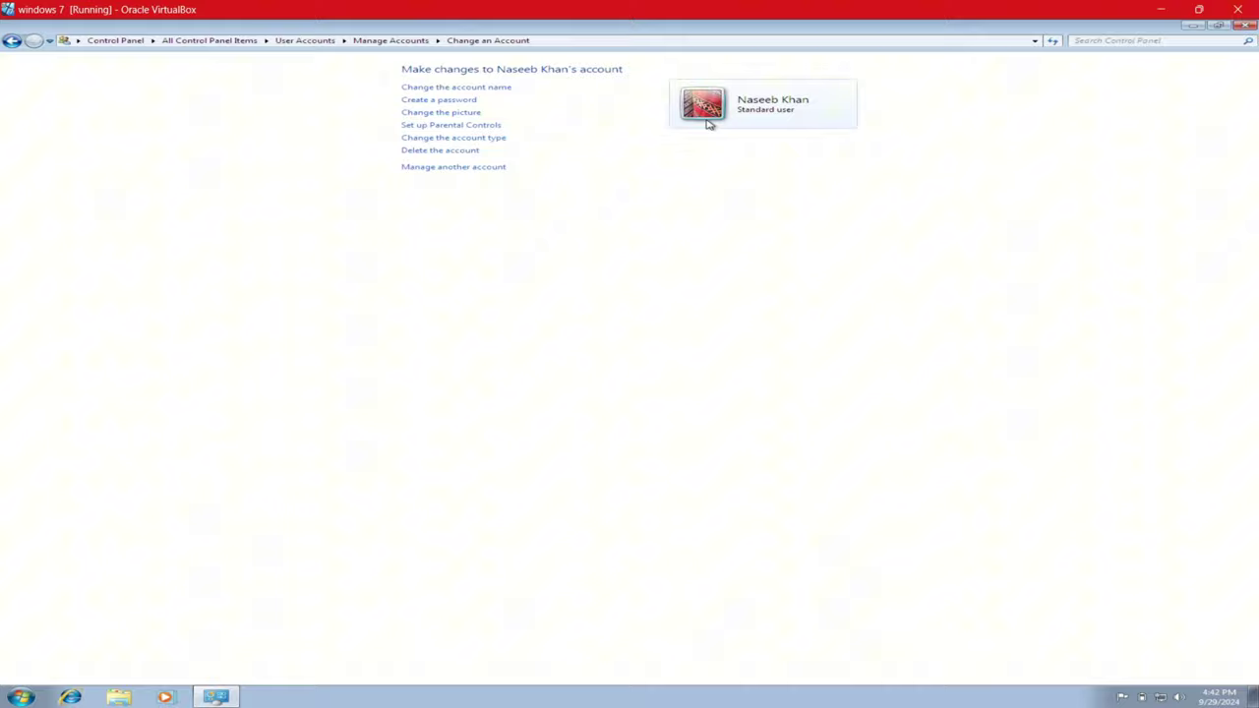
pyautogui.click(449, 139)
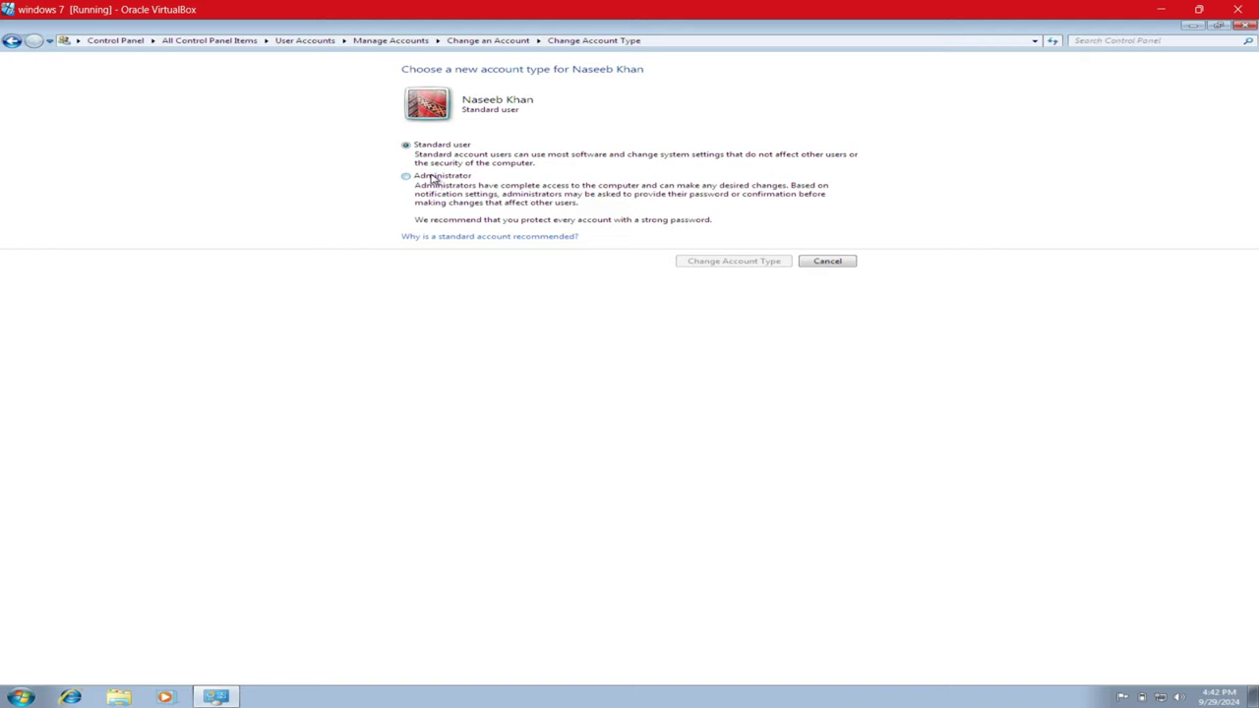
pyautogui.click(433, 177)
pyautogui.click(704, 265)
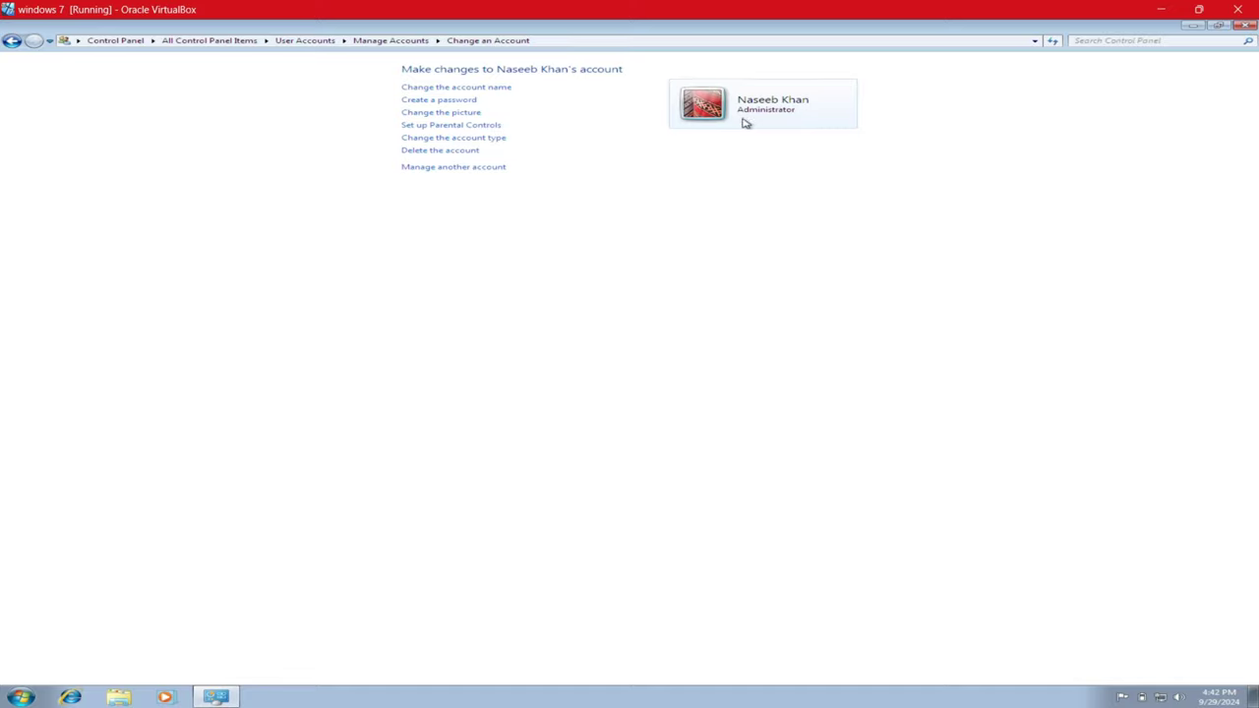
# - Change the new account's type back to Standard user
pyautogui.click(455, 141)
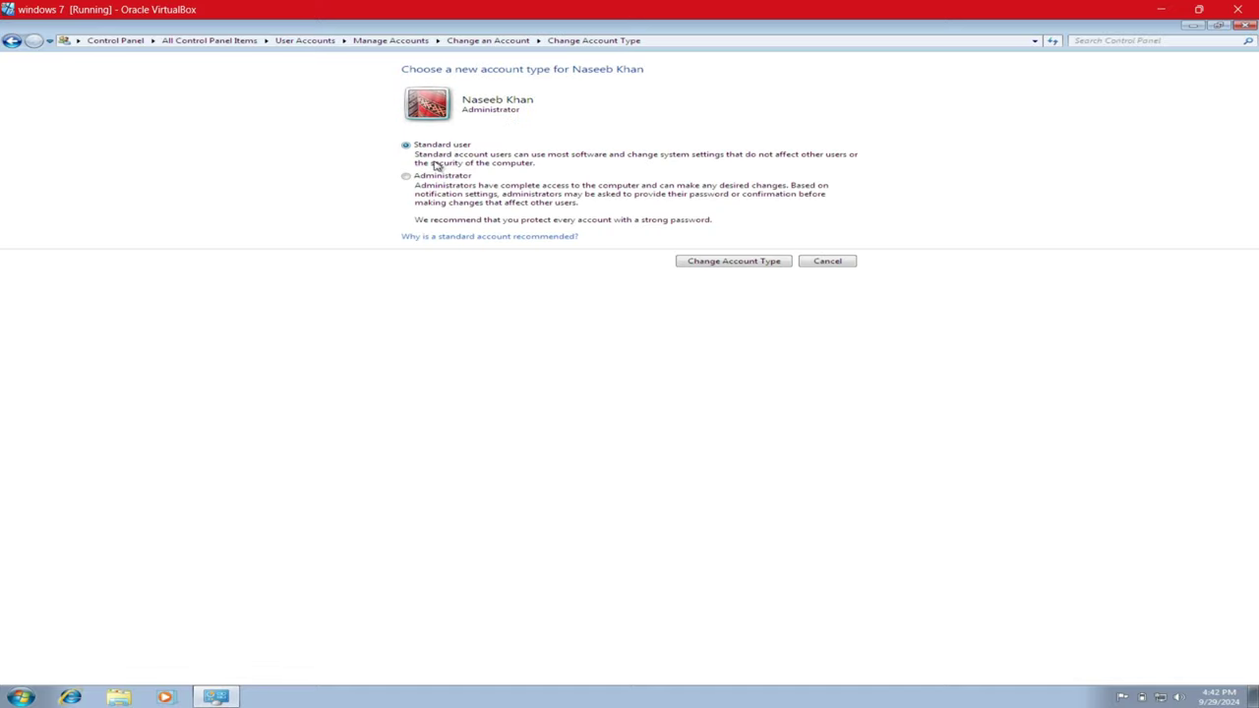
pyautogui.click(728, 261)
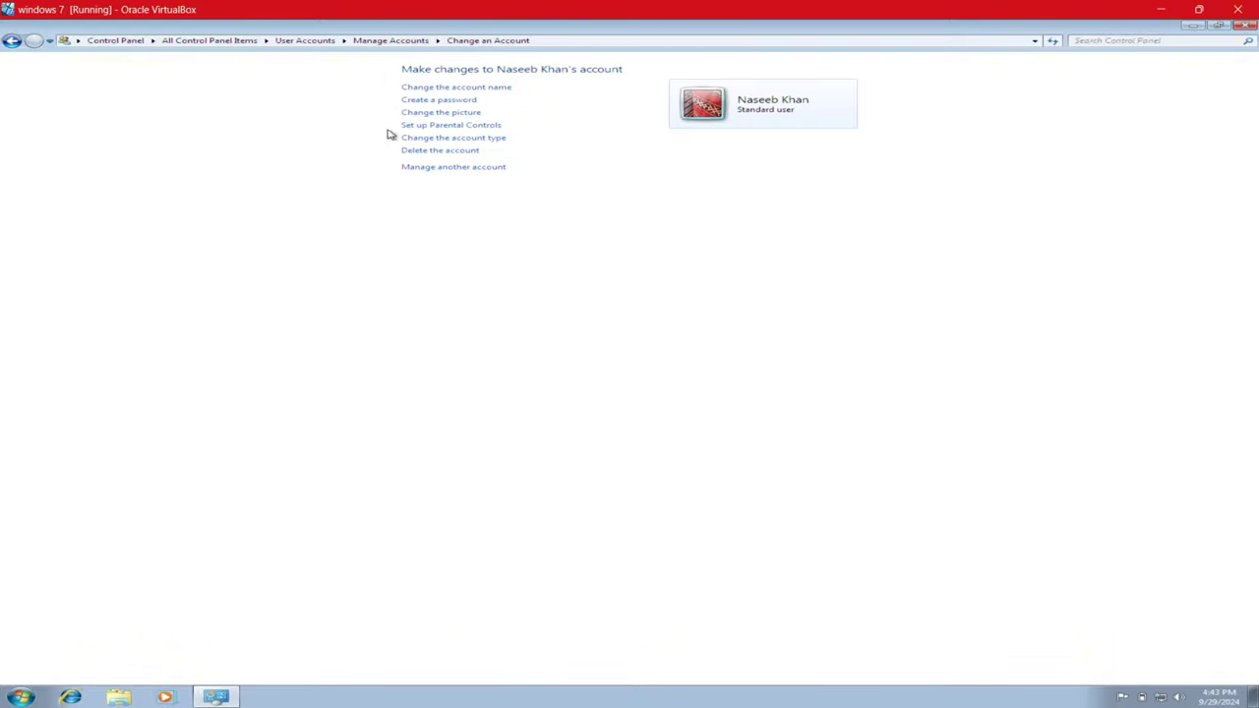
pyautogui.click(481, 126)
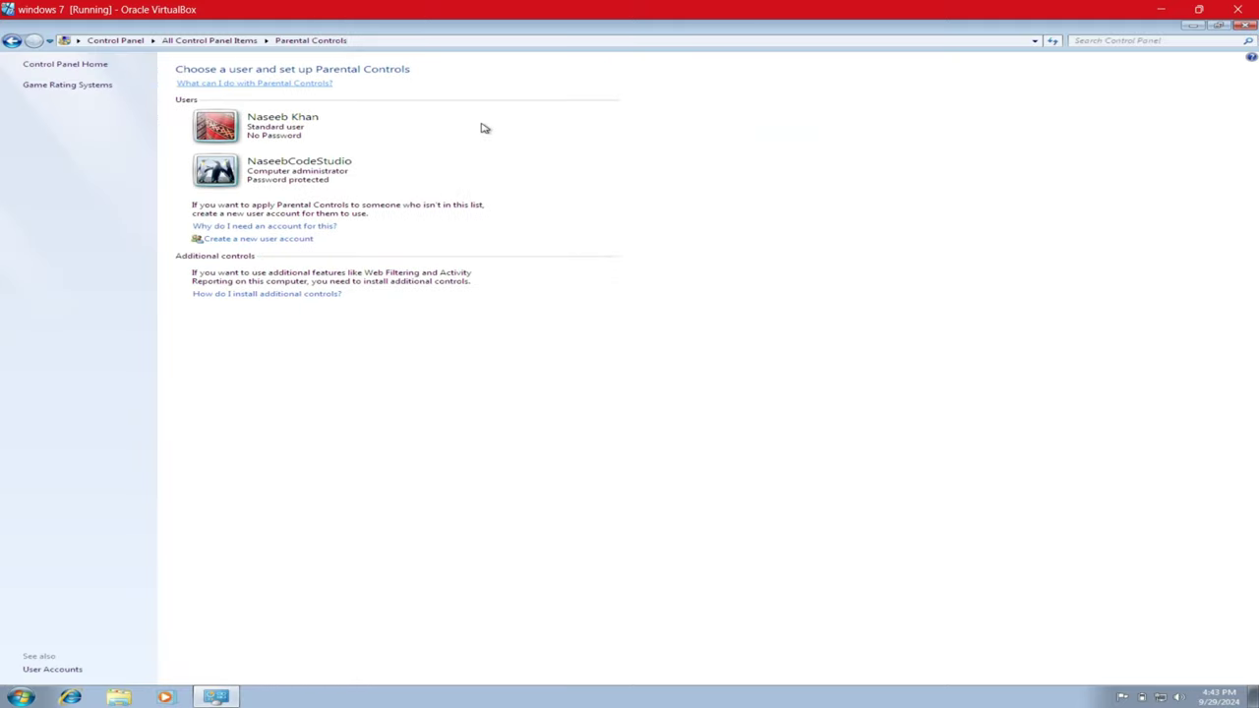
# - Select the new Standard account and set Parental Controls to On, enforce current settings
pyautogui.click(252, 122)
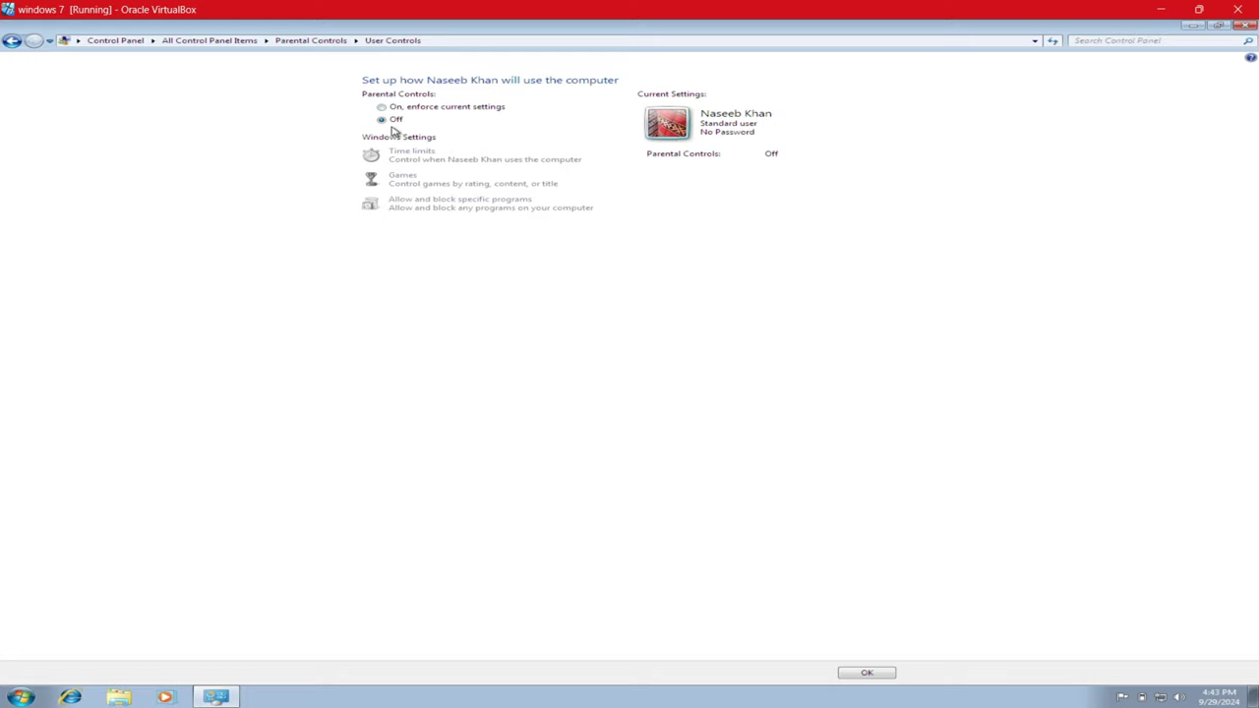
pyautogui.click(403, 112)
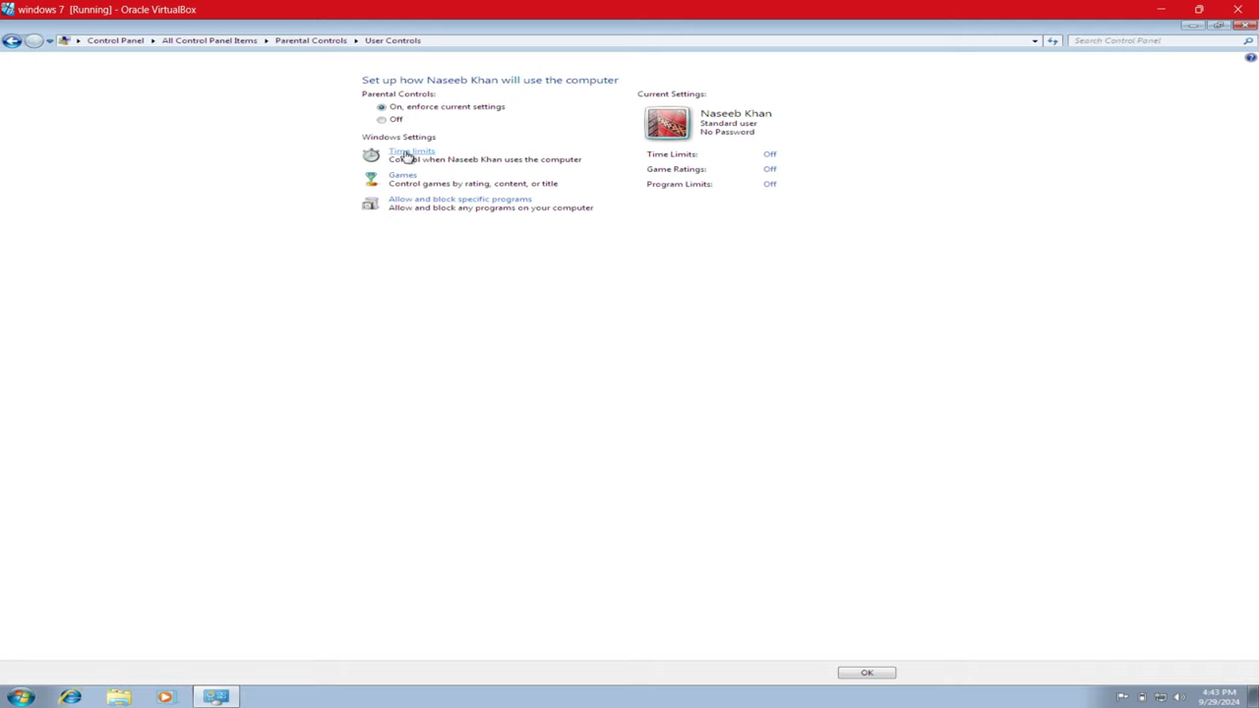
pyautogui.click(406, 154)
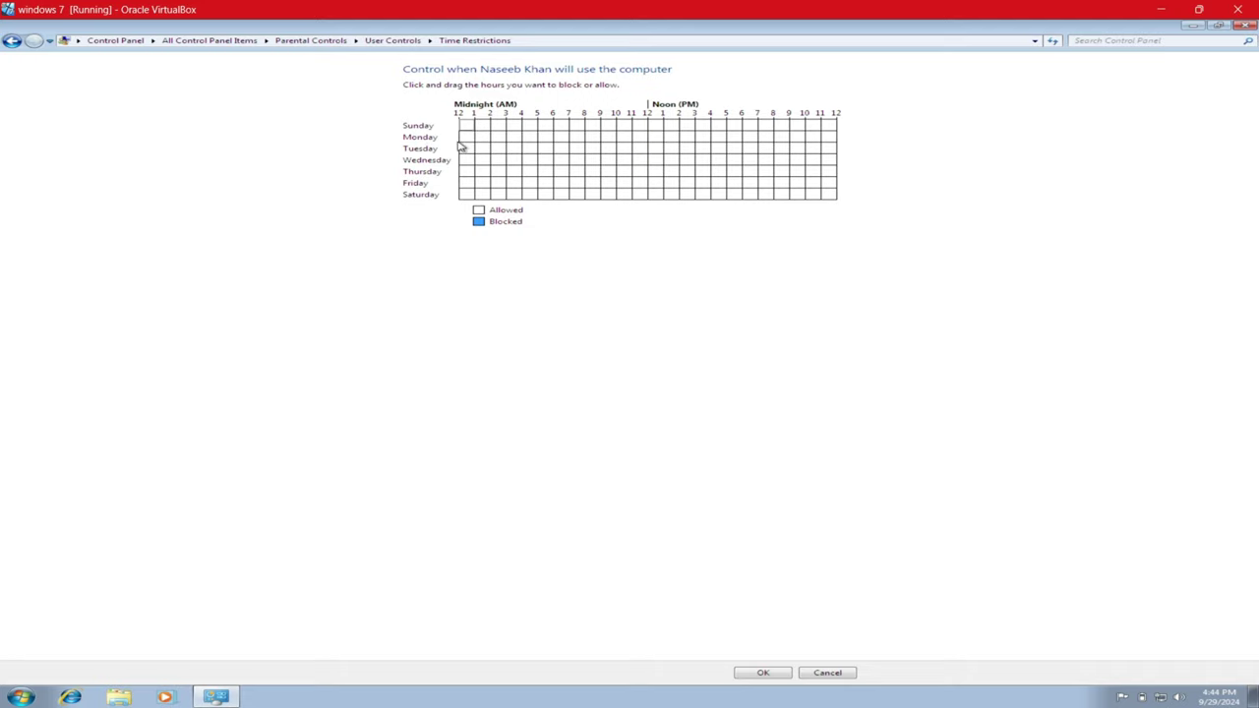
# - Block every hour in the weekly time grid except 4–5 PM each day, then save
pyautogui.moveTo(469, 137); pyautogui.dragTo(828, 140)
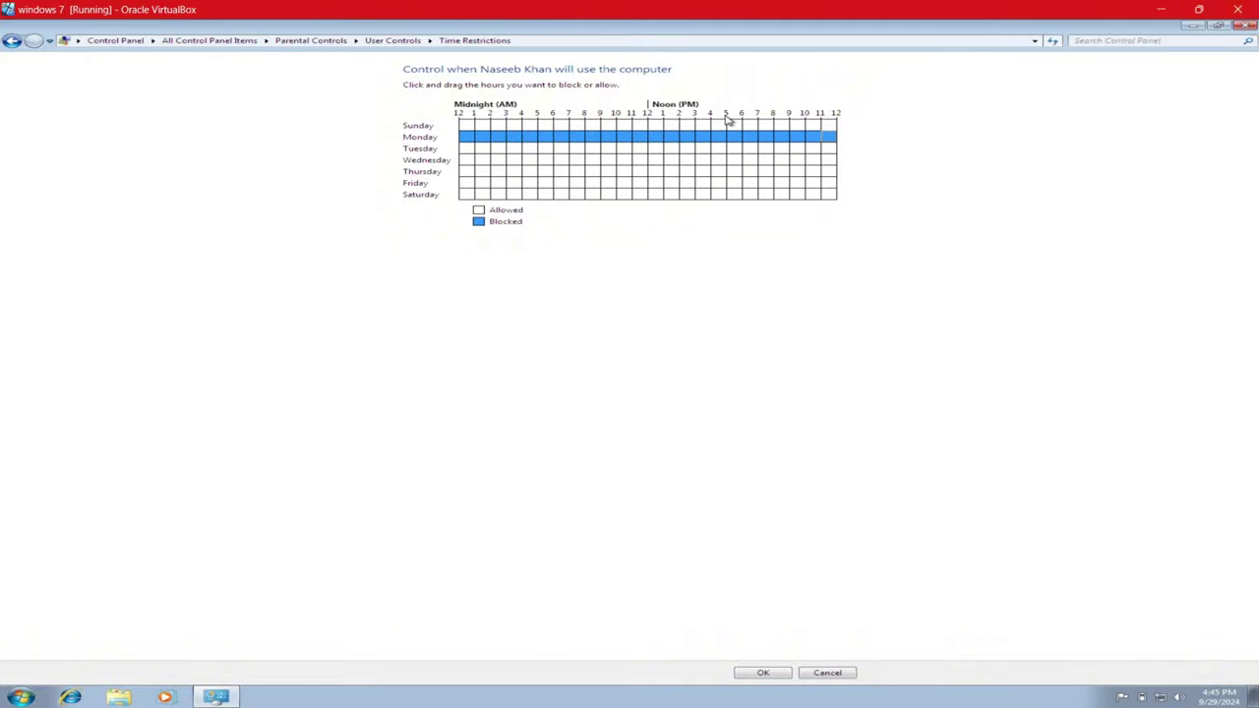
pyautogui.click(719, 137)
pyautogui.moveTo(464, 149); pyautogui.dragTo(829, 207)
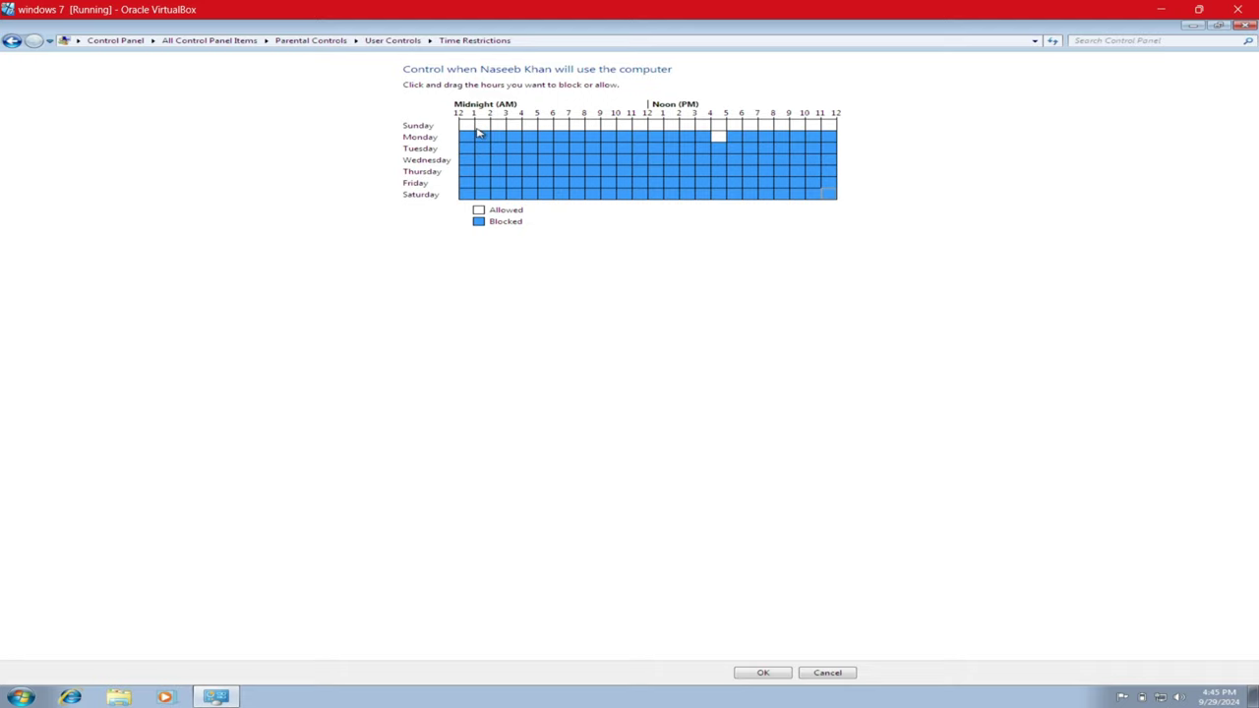
pyautogui.click(468, 127)
pyautogui.moveTo(468, 129); pyautogui.dragTo(841, 127)
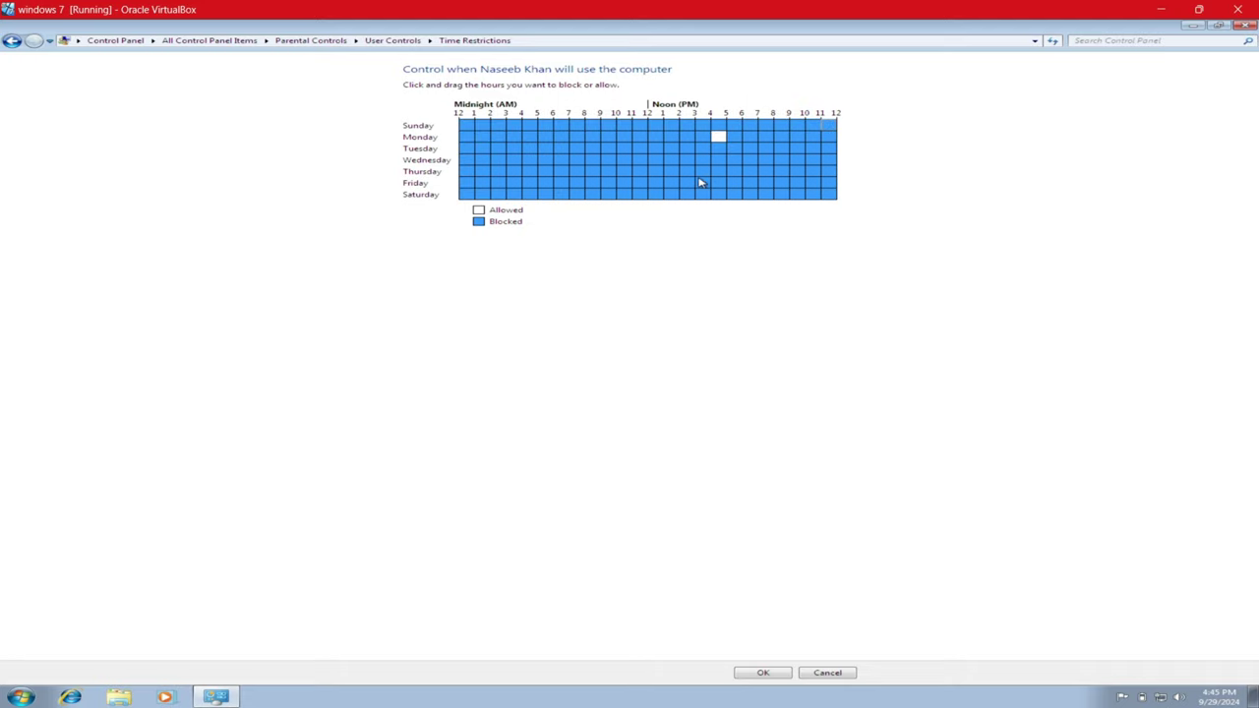
pyautogui.moveTo(719, 132); pyautogui.dragTo(720, 225)
pyautogui.click(761, 674)
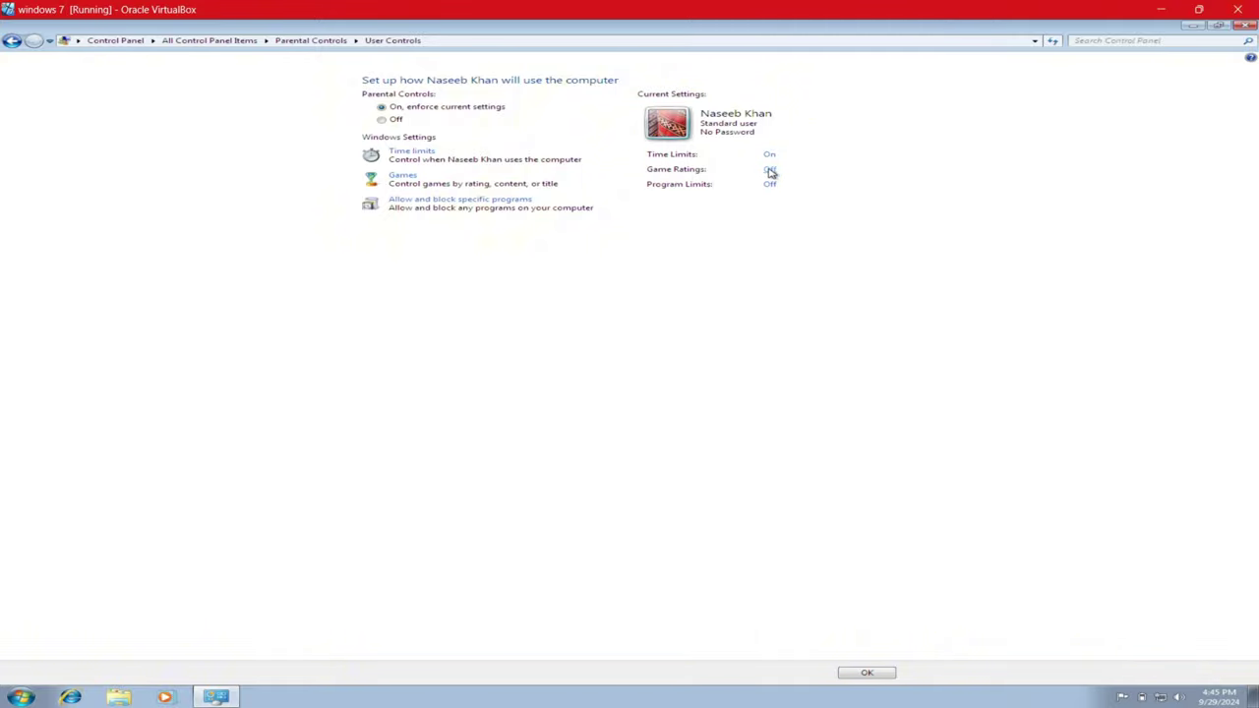
# - Set 'Can play games?' to No for the Standard user and save
pyautogui.click(403, 175)
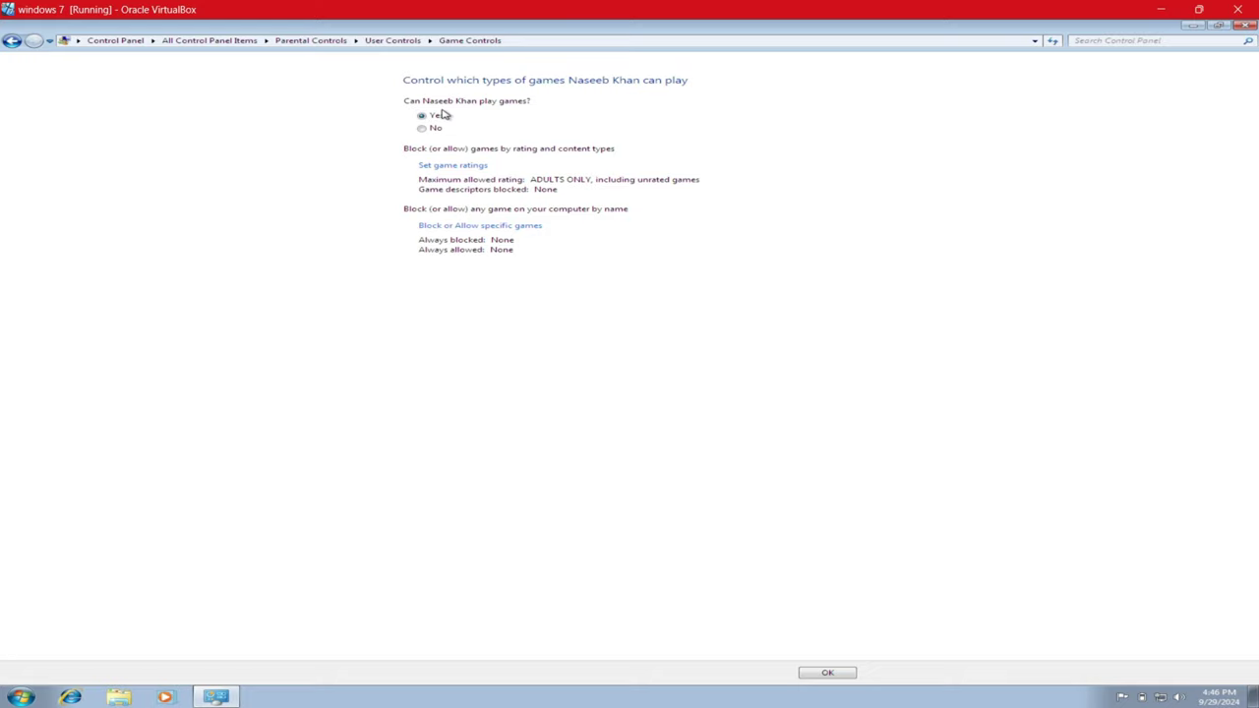
pyautogui.click(429, 127)
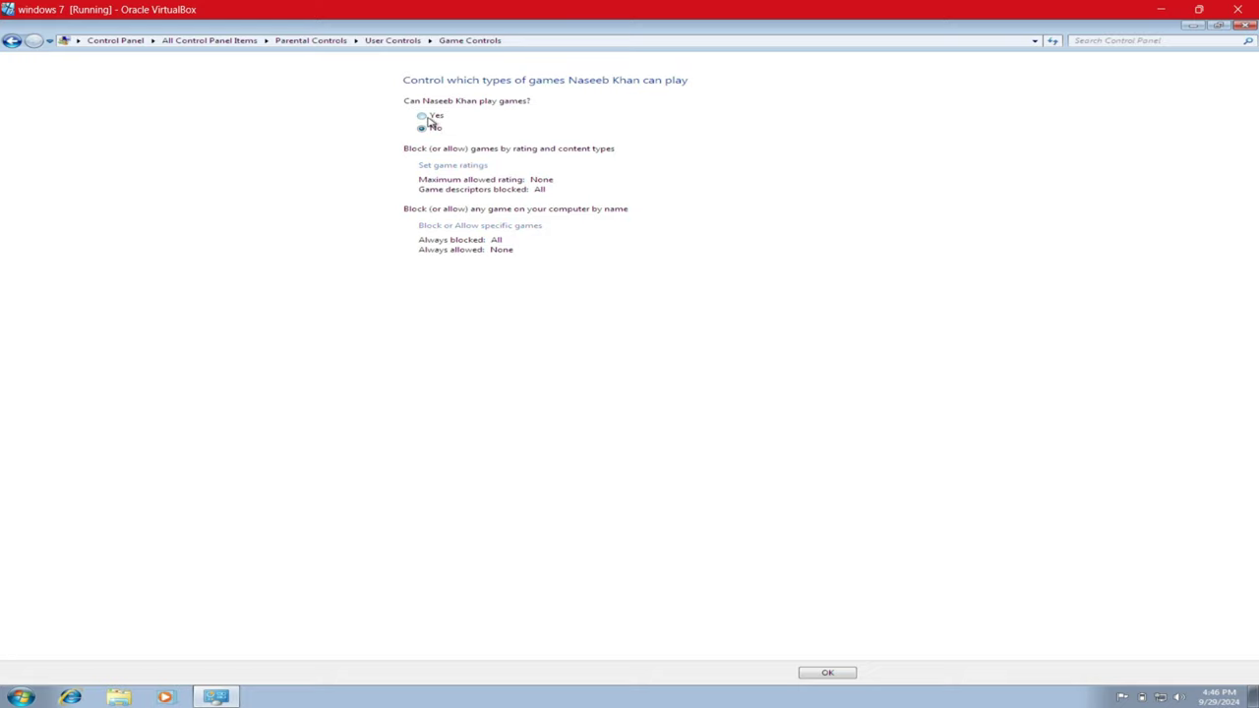
pyautogui.click(429, 119)
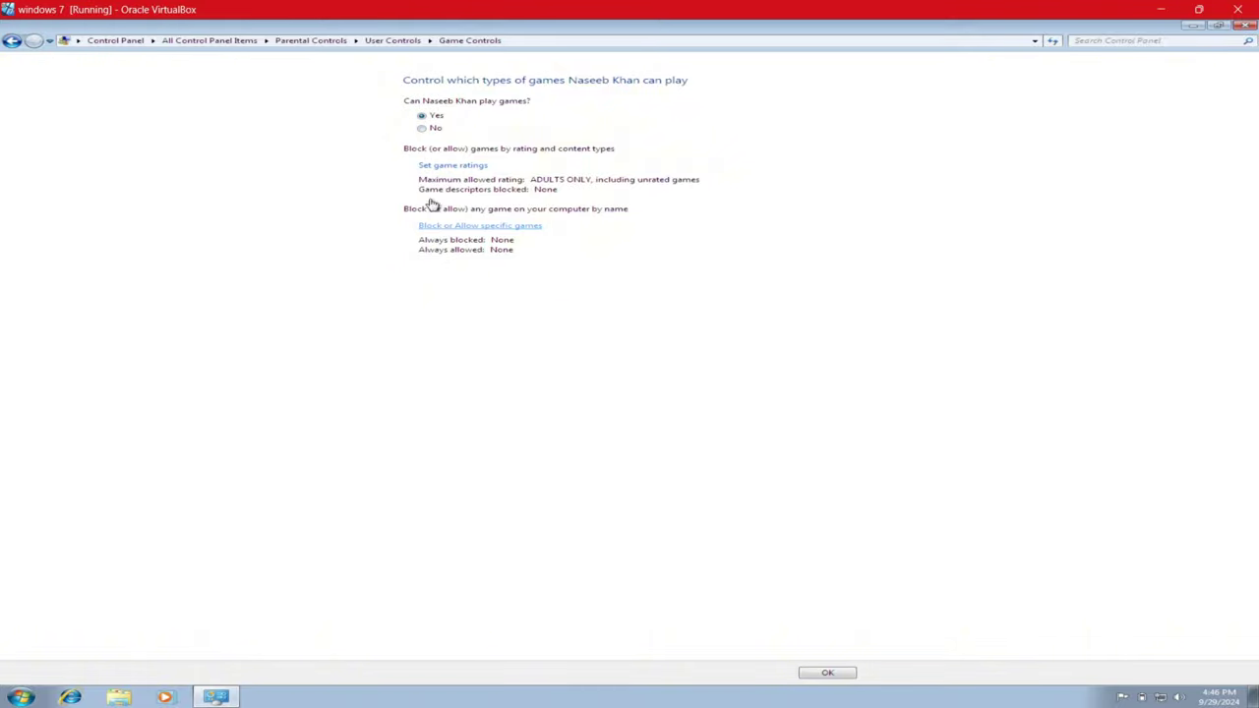
pyautogui.click(435, 129)
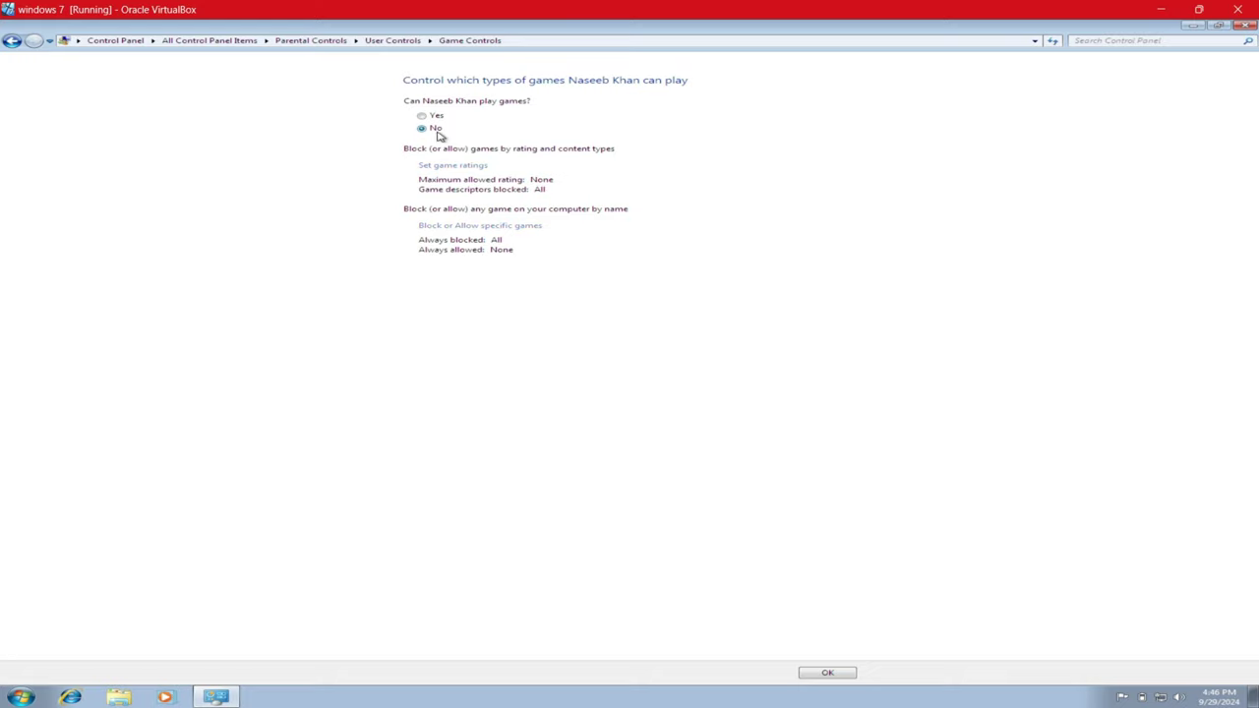
pyautogui.click(821, 672)
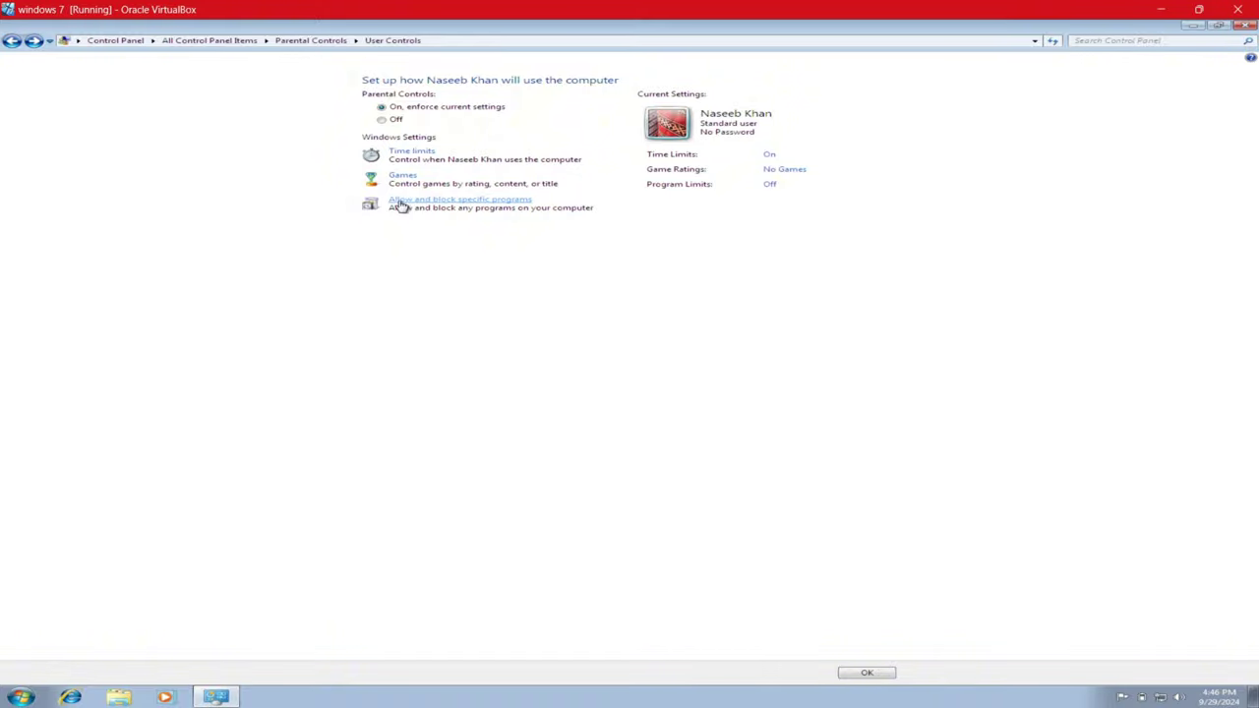
pyautogui.click(437, 203)
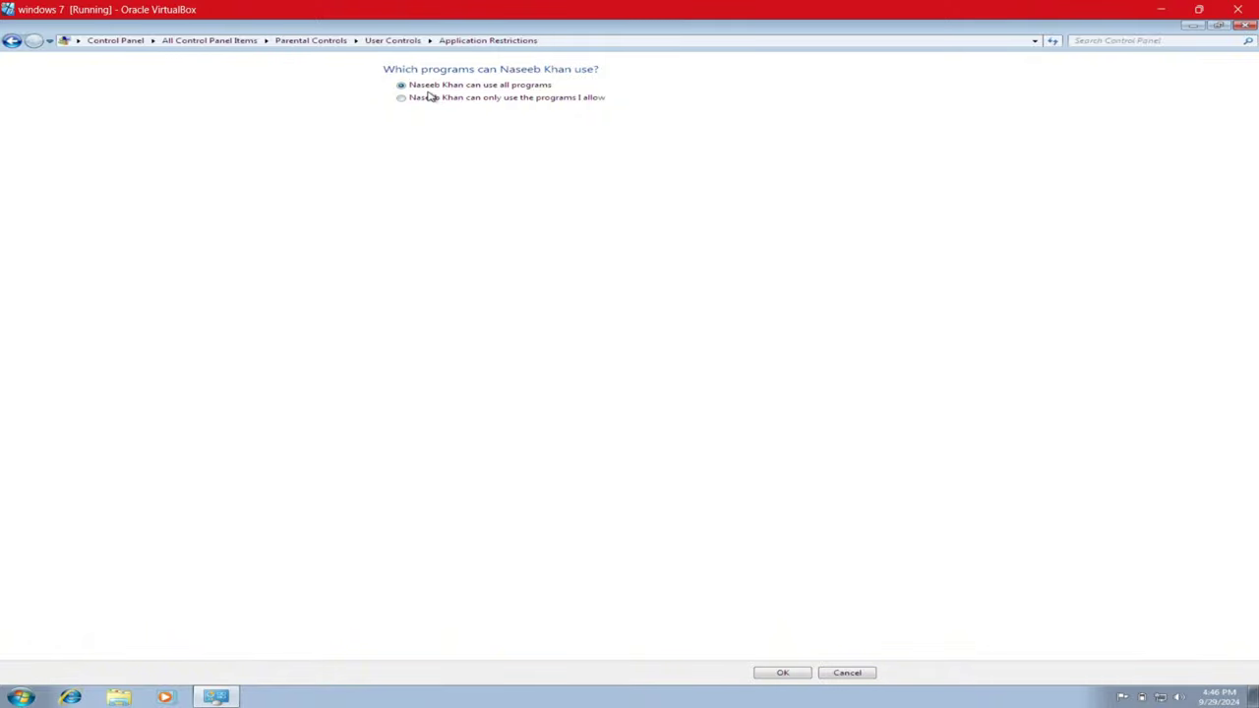
pyautogui.click(401, 99)
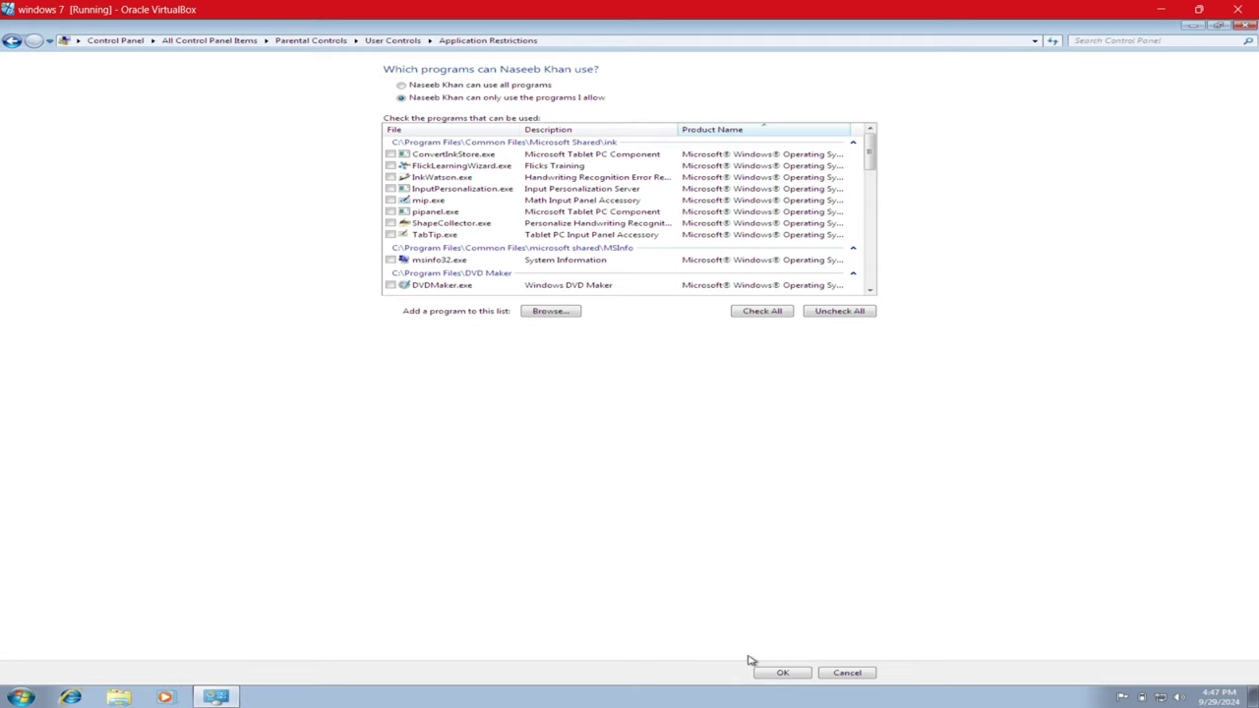
pyautogui.click(438, 87)
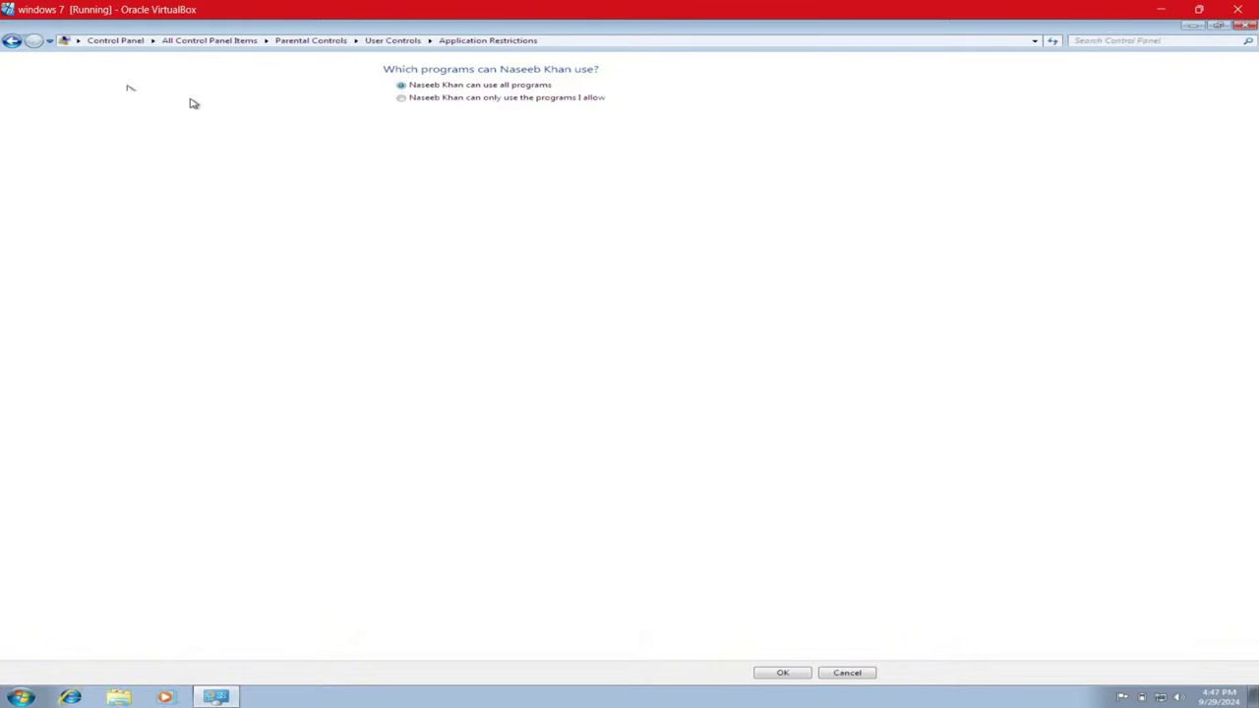
pyautogui.click(11, 41)
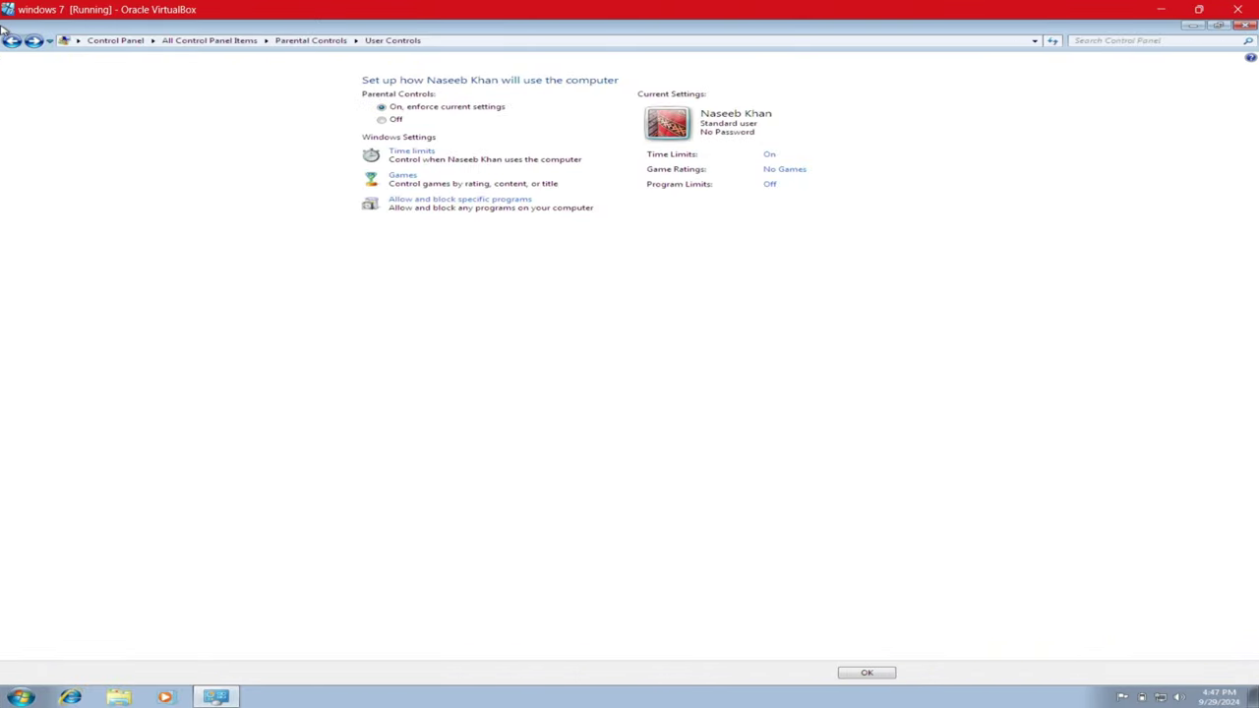
# - Review the Standard user's time limits schedule, then return to the Parental Controls user list
pyautogui.click(11, 41)
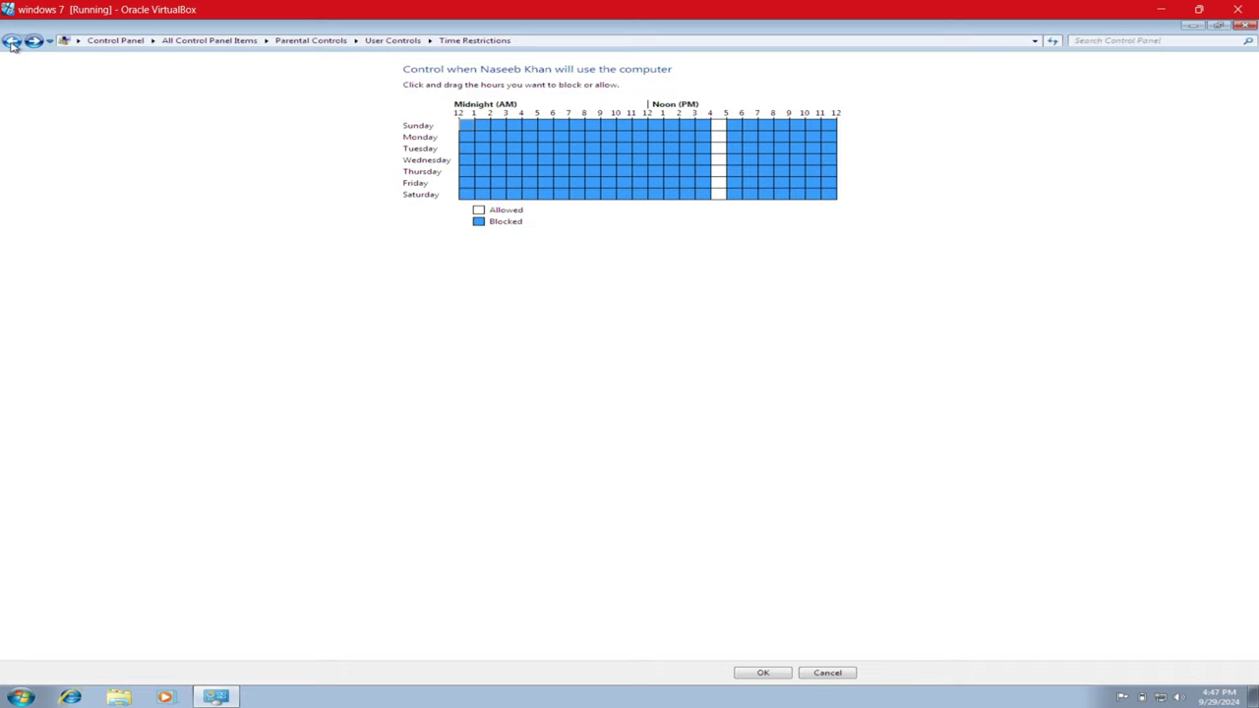
pyautogui.click(12, 42)
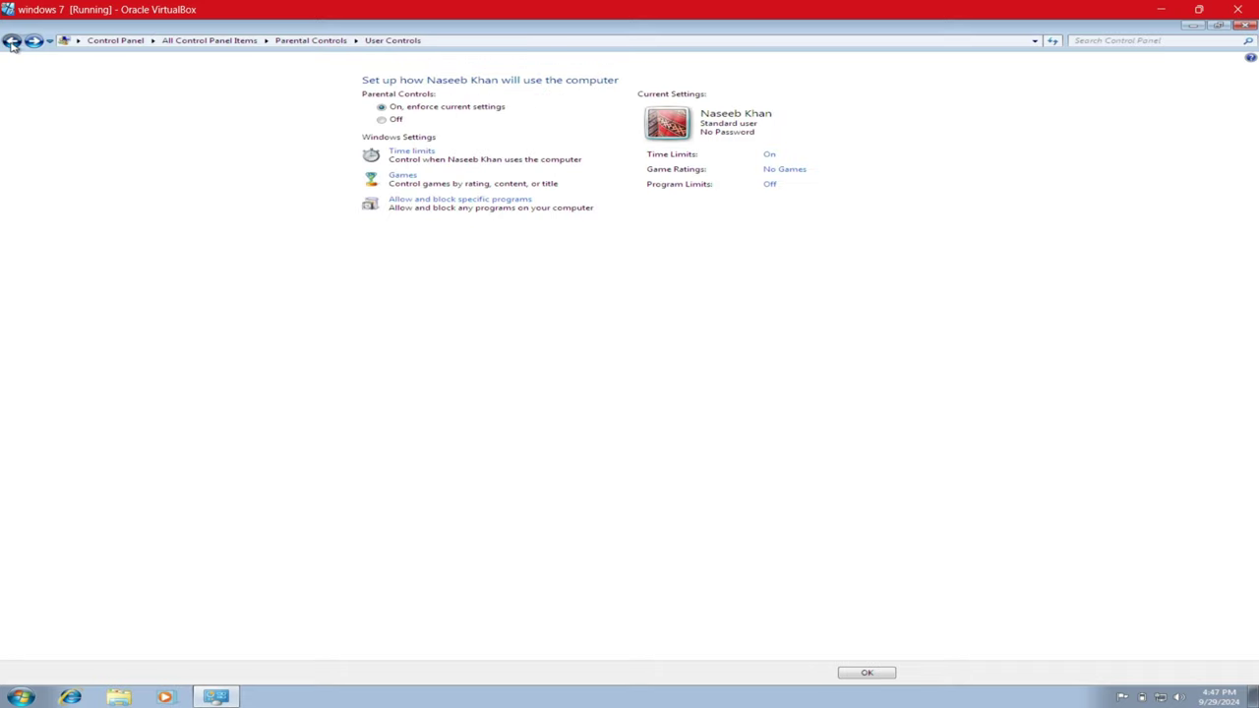
pyautogui.click(12, 42)
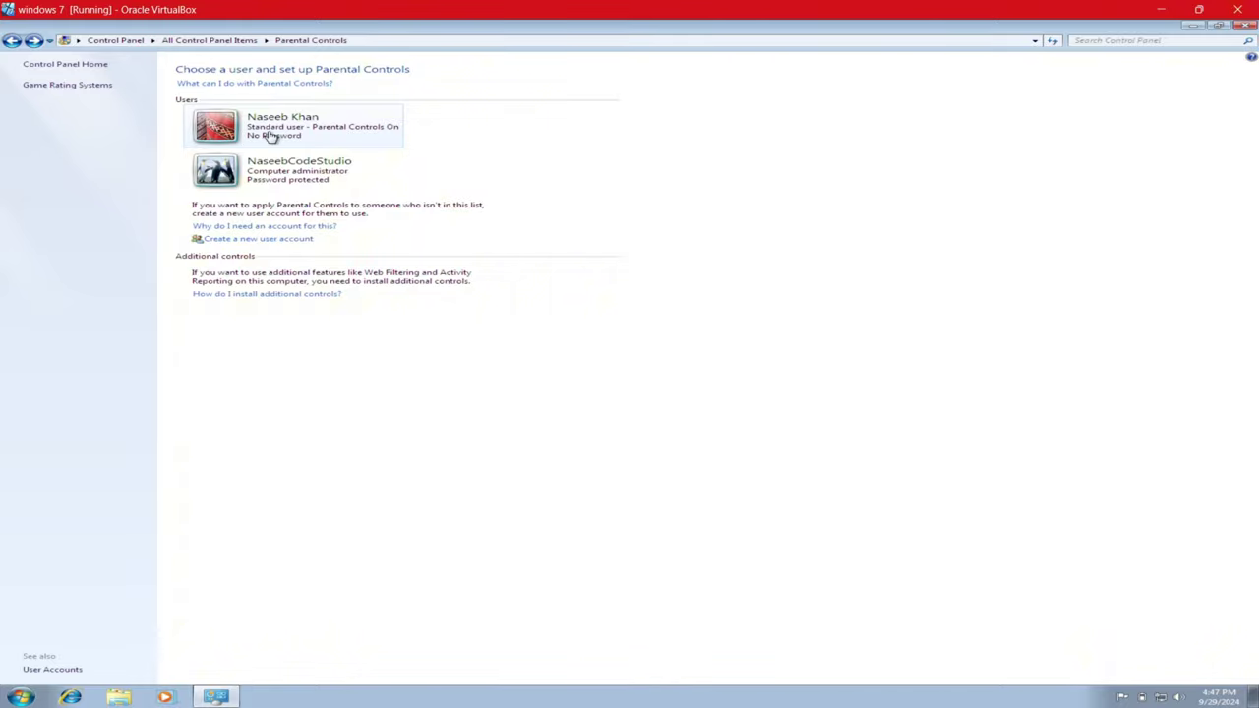
pyautogui.click(269, 138)
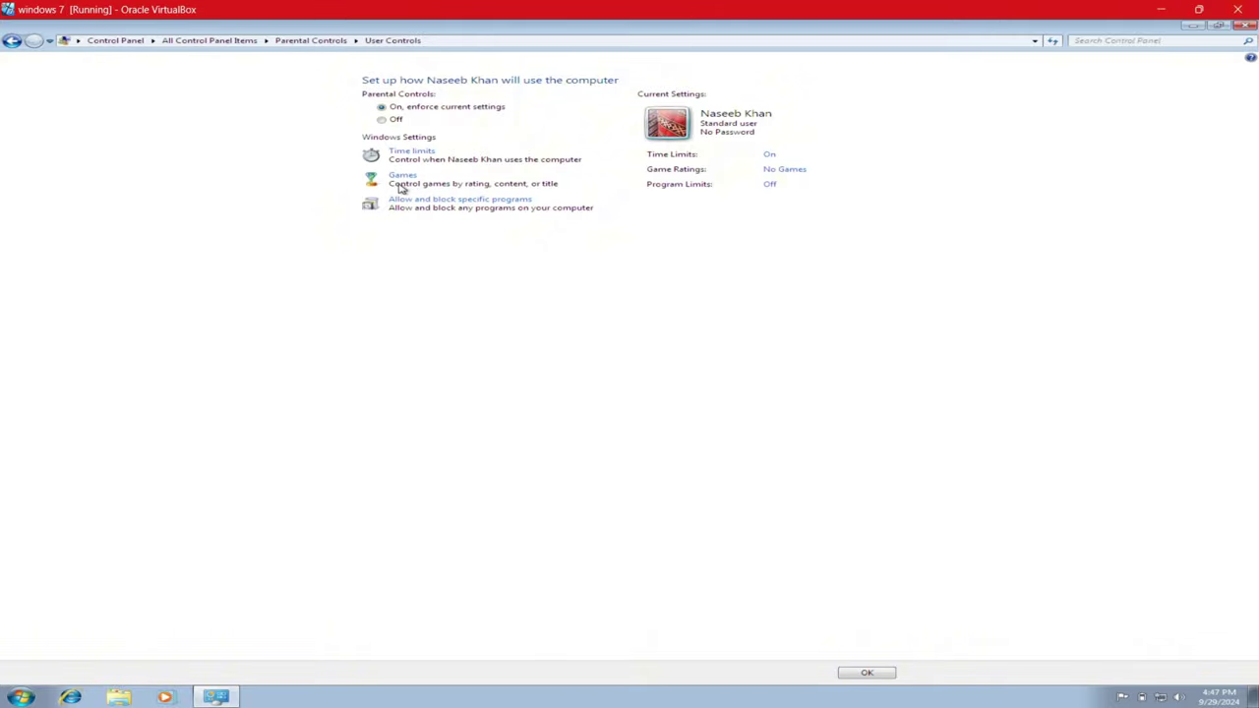
pyautogui.click(868, 674)
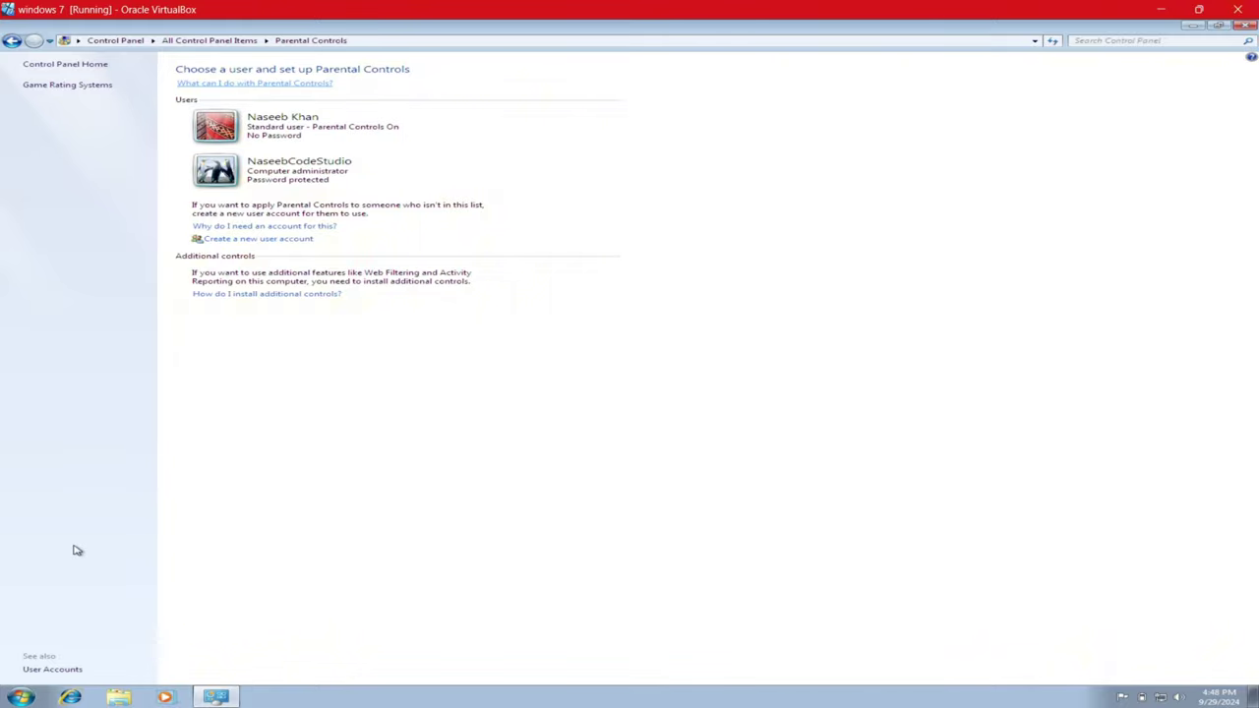
# - Use Switch user from the Start menu and sign in as the new Standard user
pyautogui.click(30, 694)
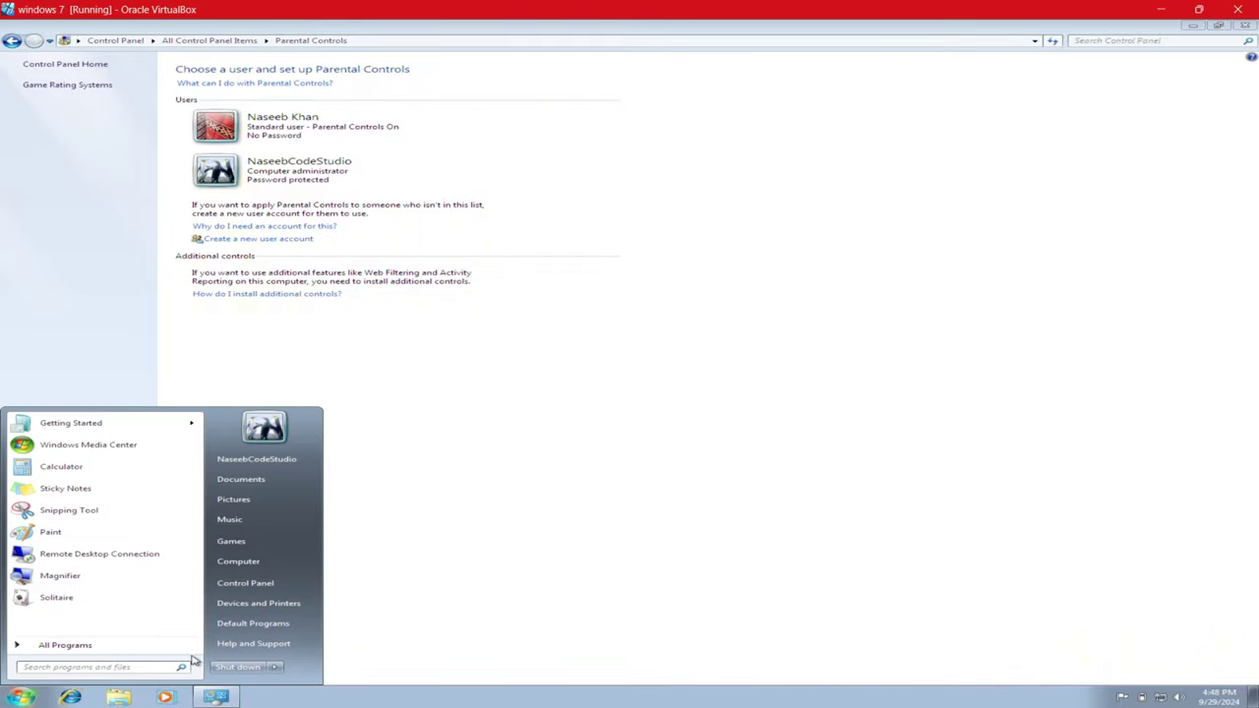
pyautogui.moveTo(277, 668)
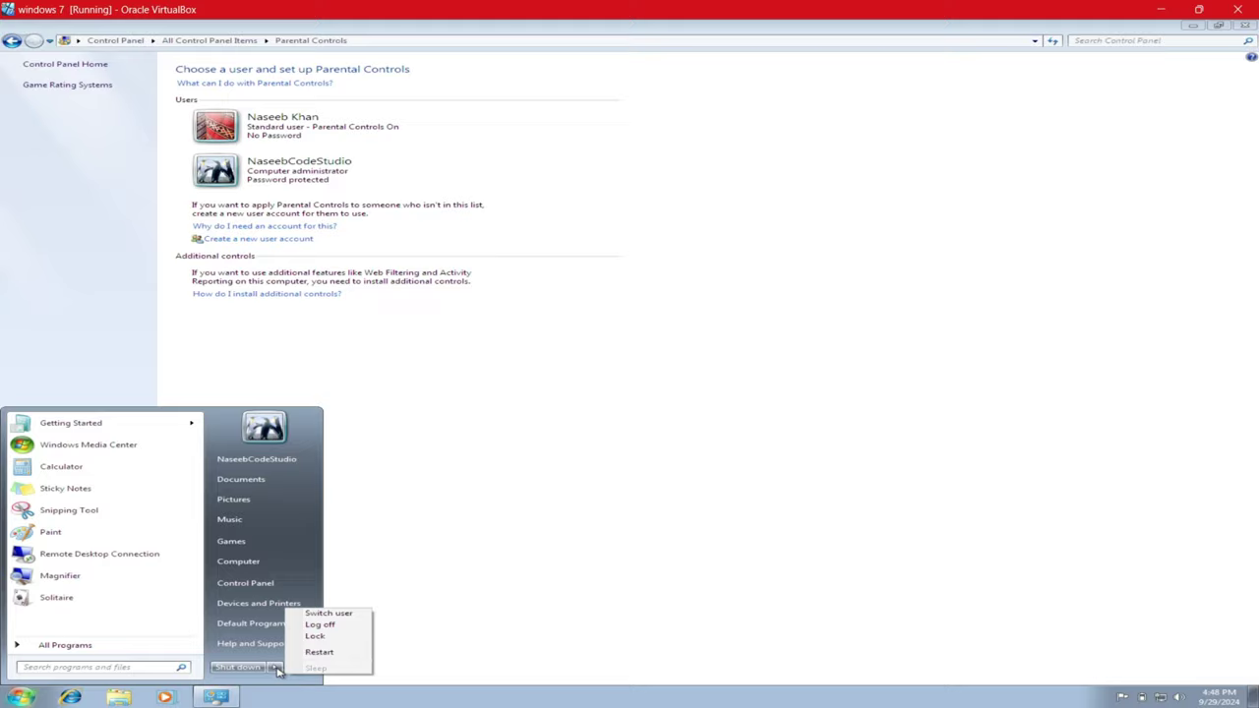
pyautogui.click(318, 615)
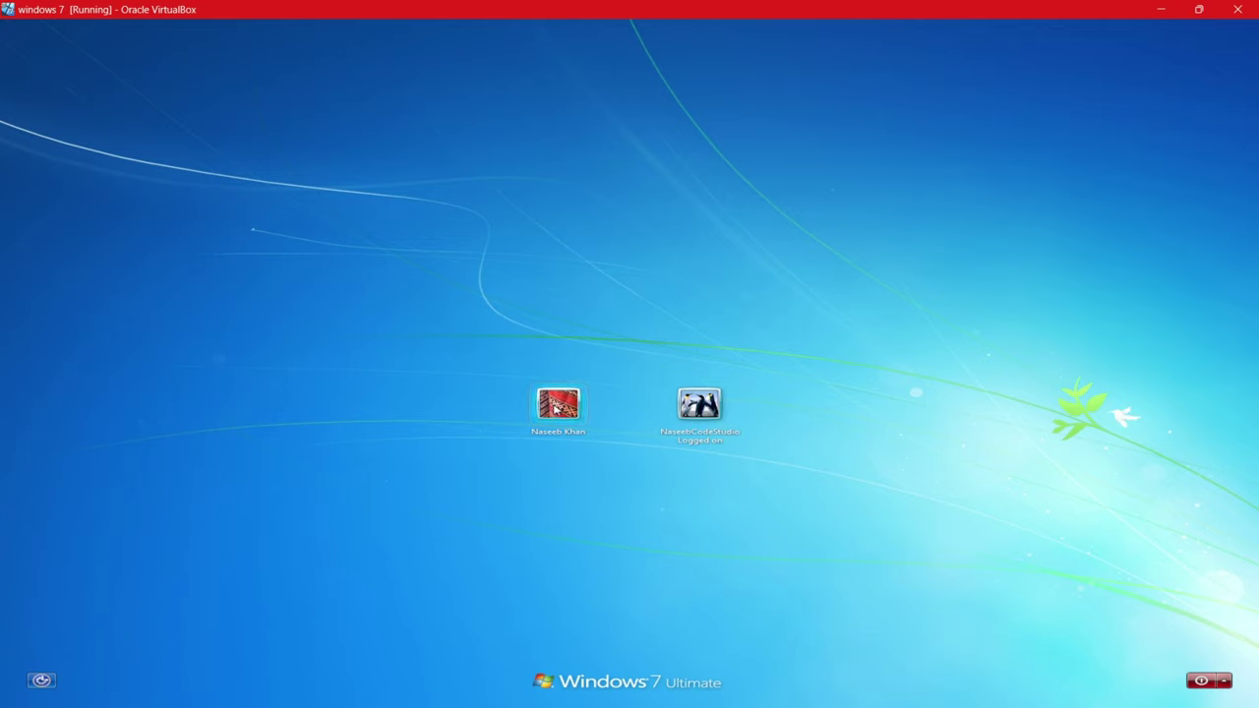
pyautogui.click(557, 406)
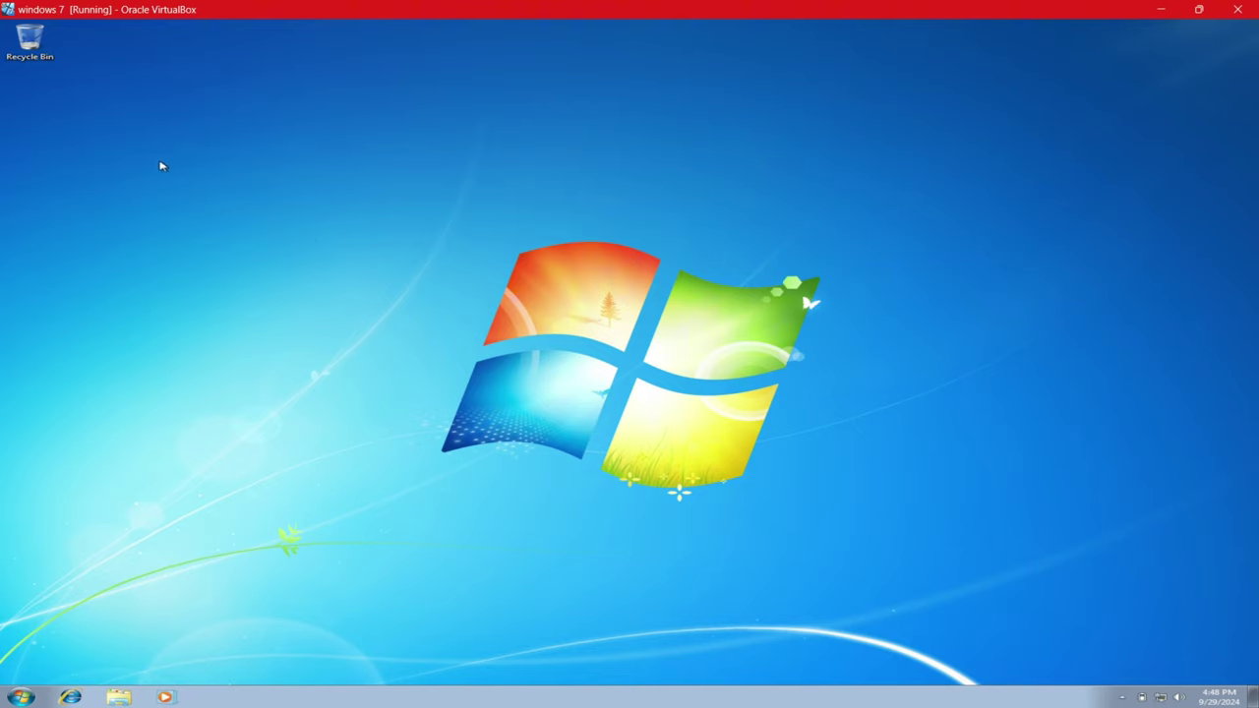
# - Open Control Panel from the Start menu and show all items as large icons
pyautogui.moveTo(86, 40); pyautogui.dragTo(21, 186)
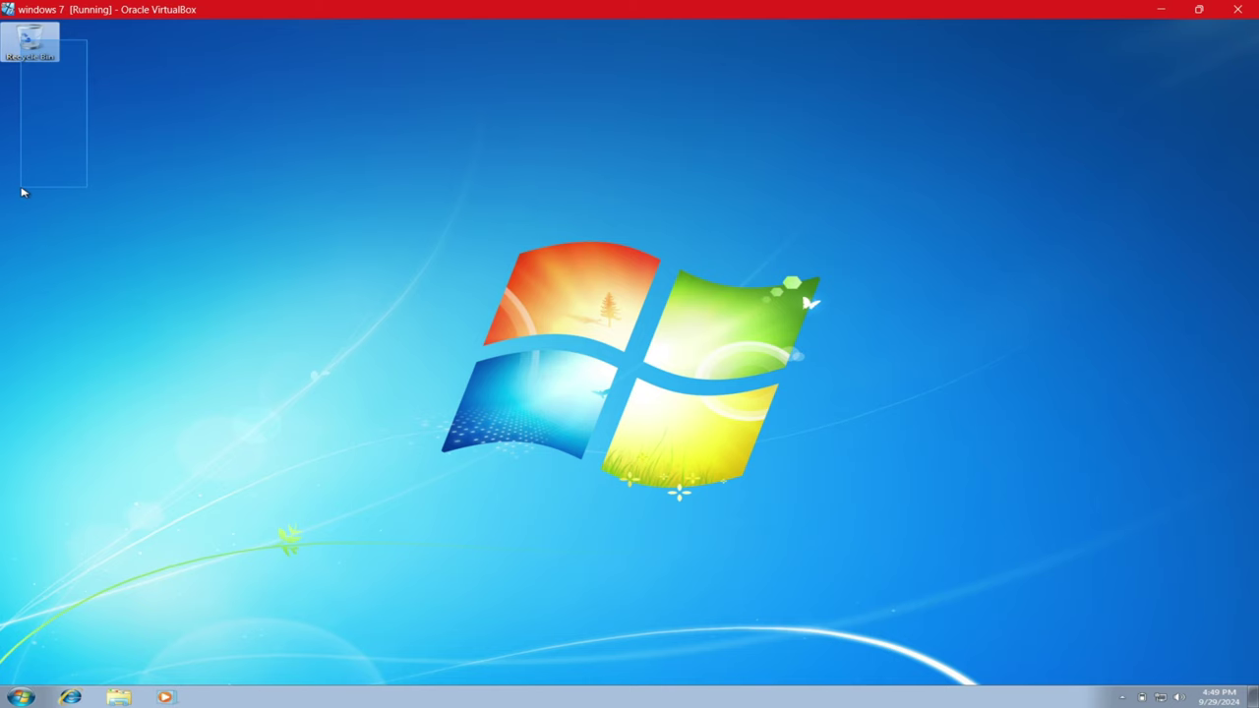
pyautogui.moveTo(21, 188); pyautogui.dragTo(22, 188)
pyautogui.click(26, 699)
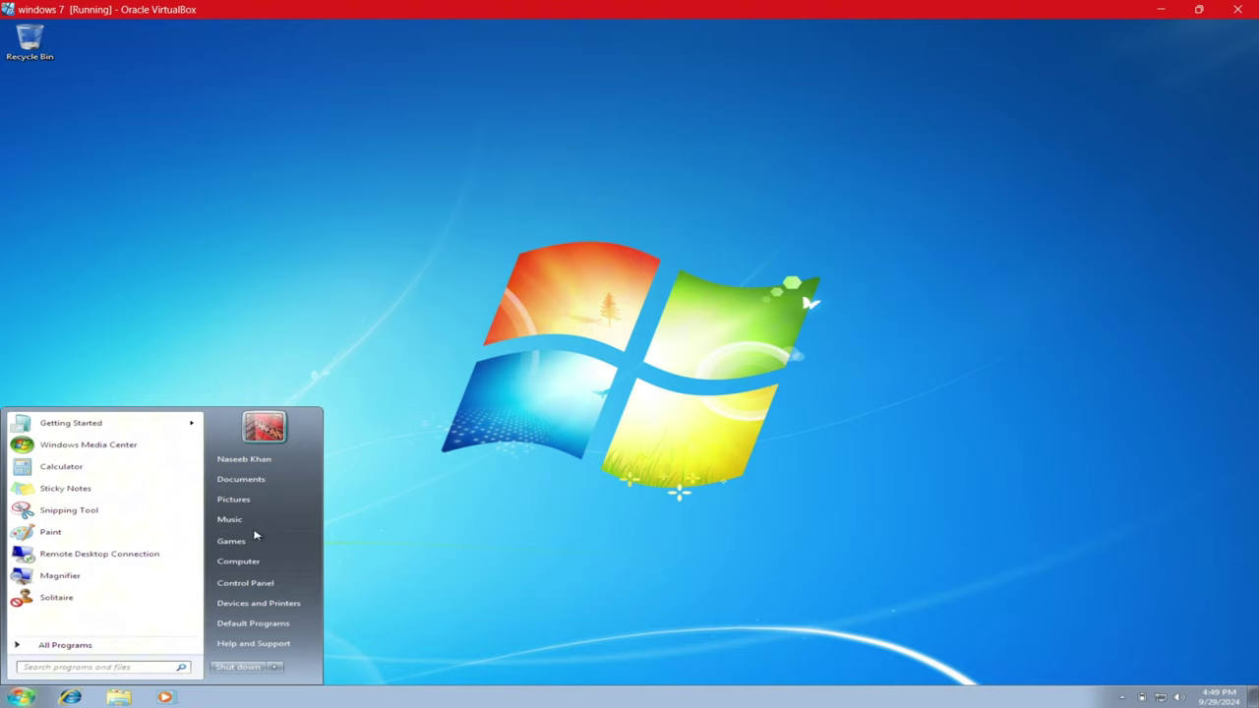
pyautogui.click(246, 587)
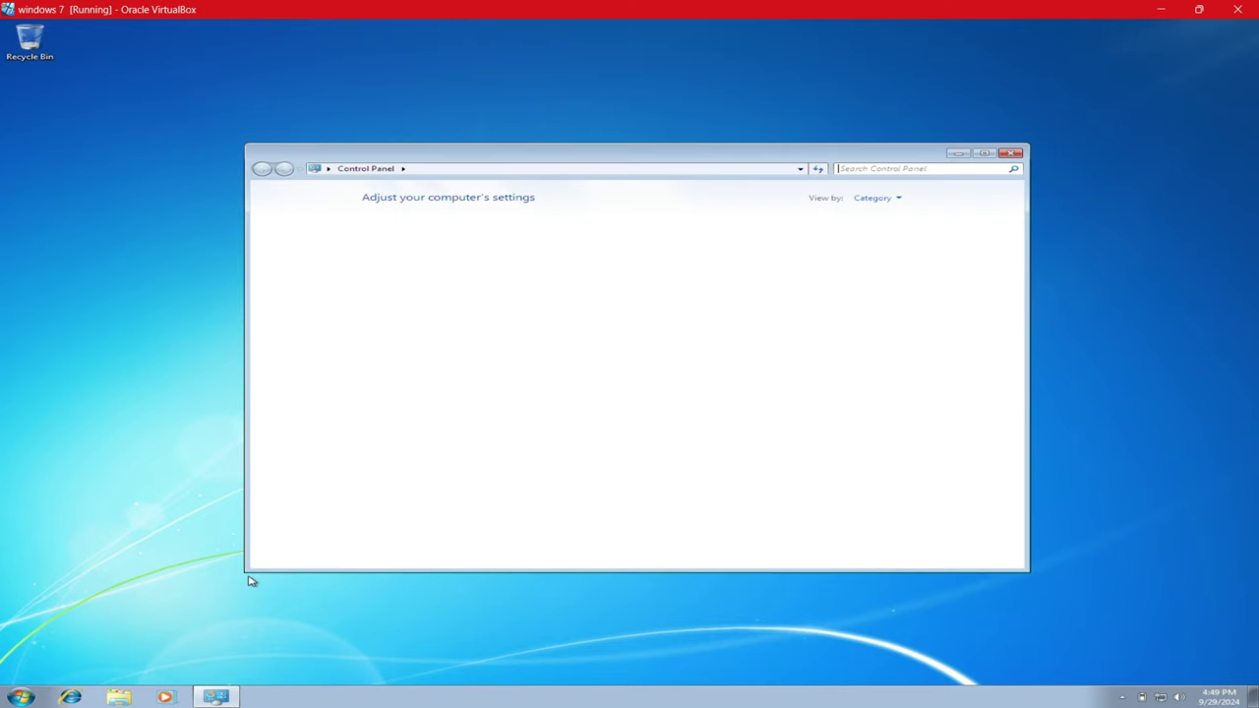
pyautogui.click(873, 198)
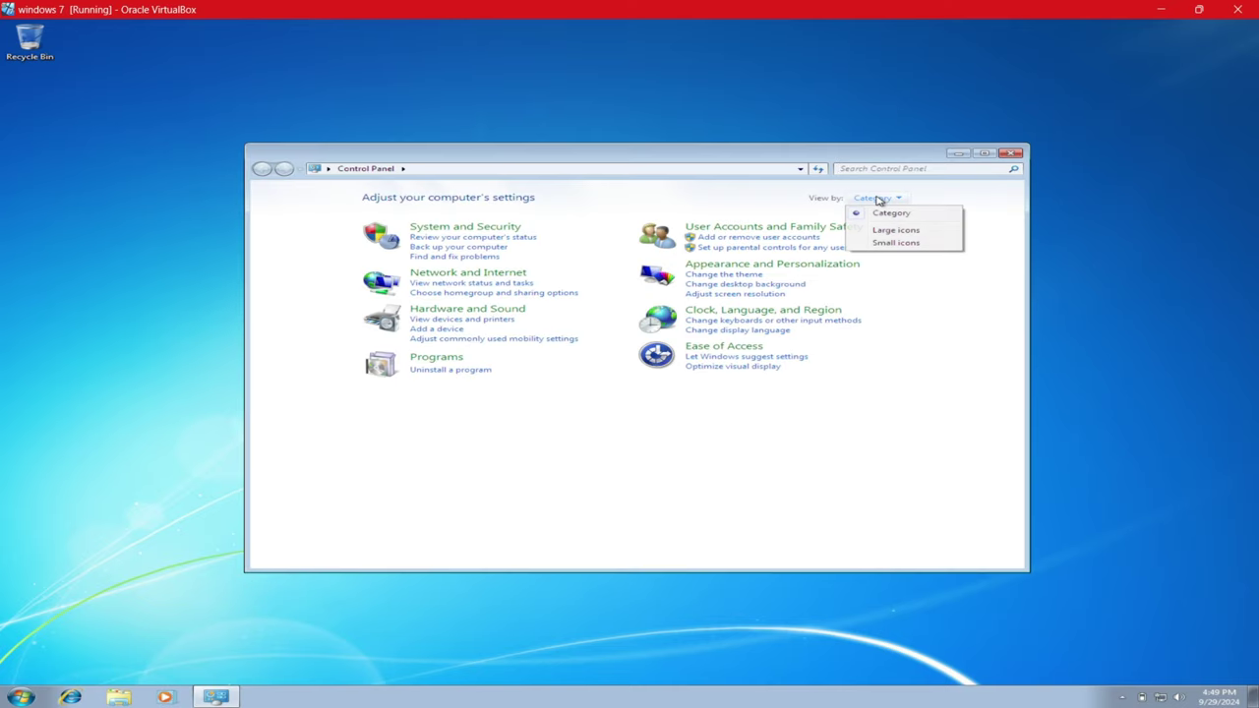
pyautogui.click(886, 230)
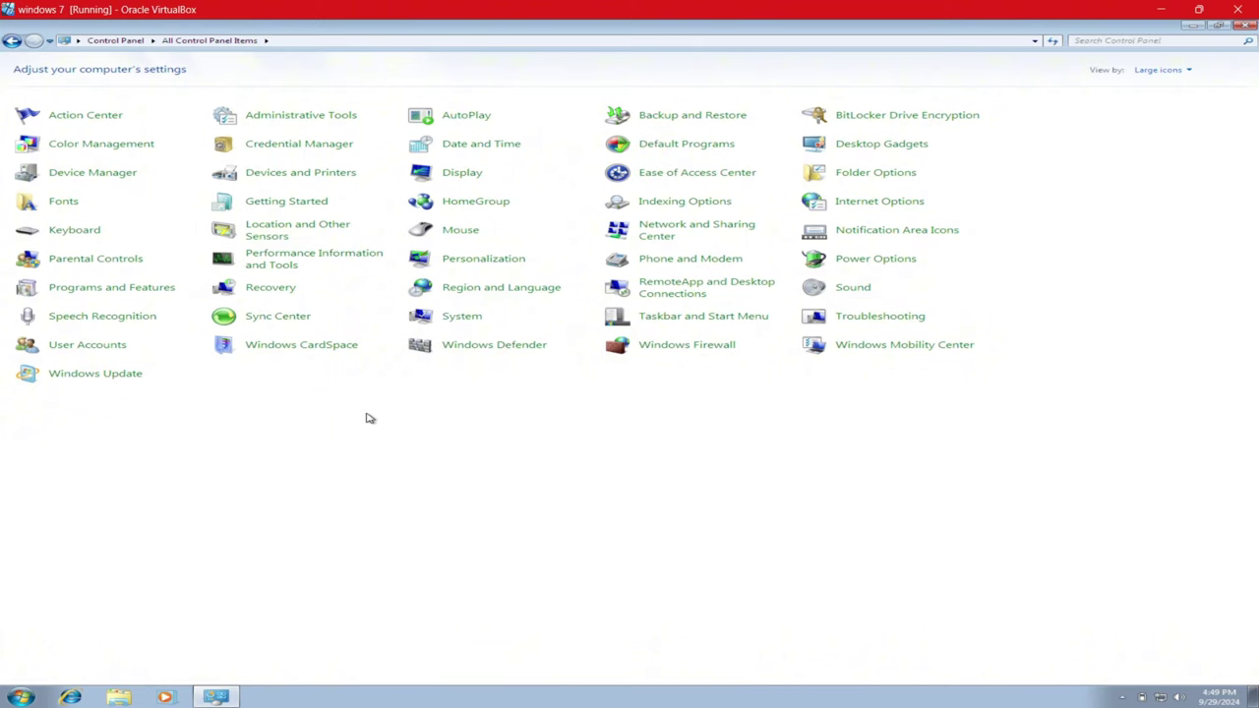
# - Attempt to manage another account in User Accounts, enter an administrator password, then decline the request
pyautogui.click(106, 346)
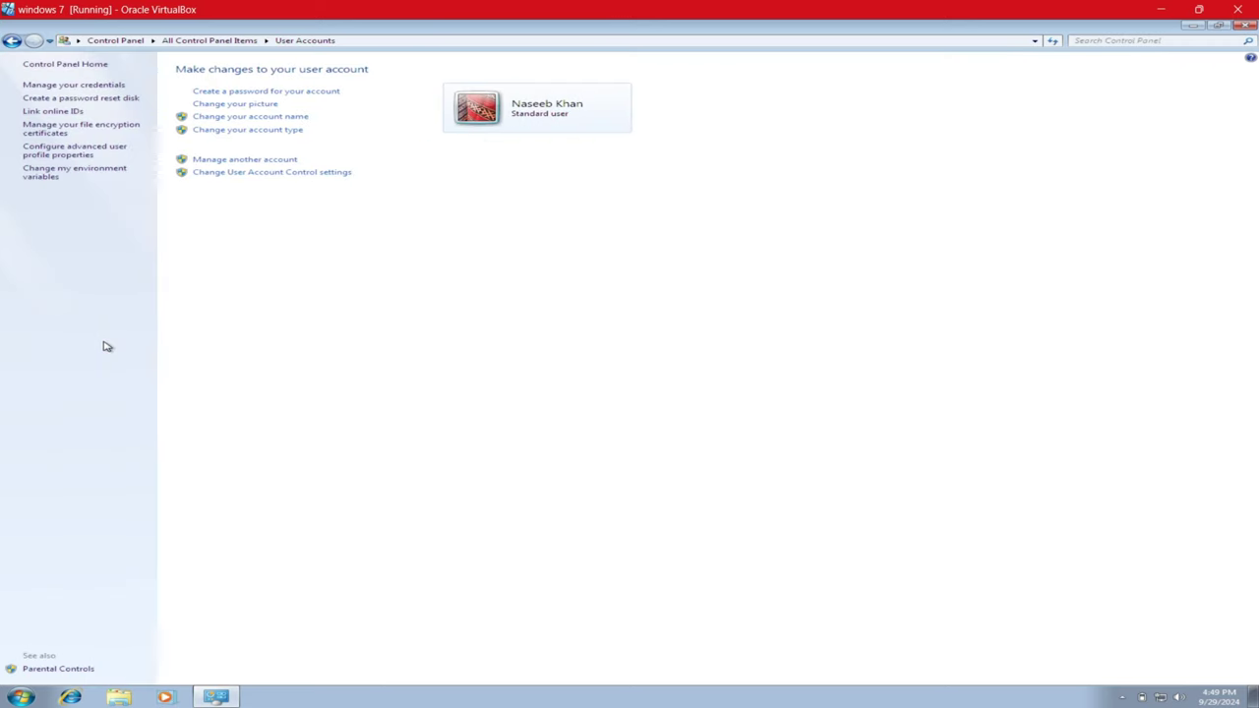
pyautogui.click(234, 160)
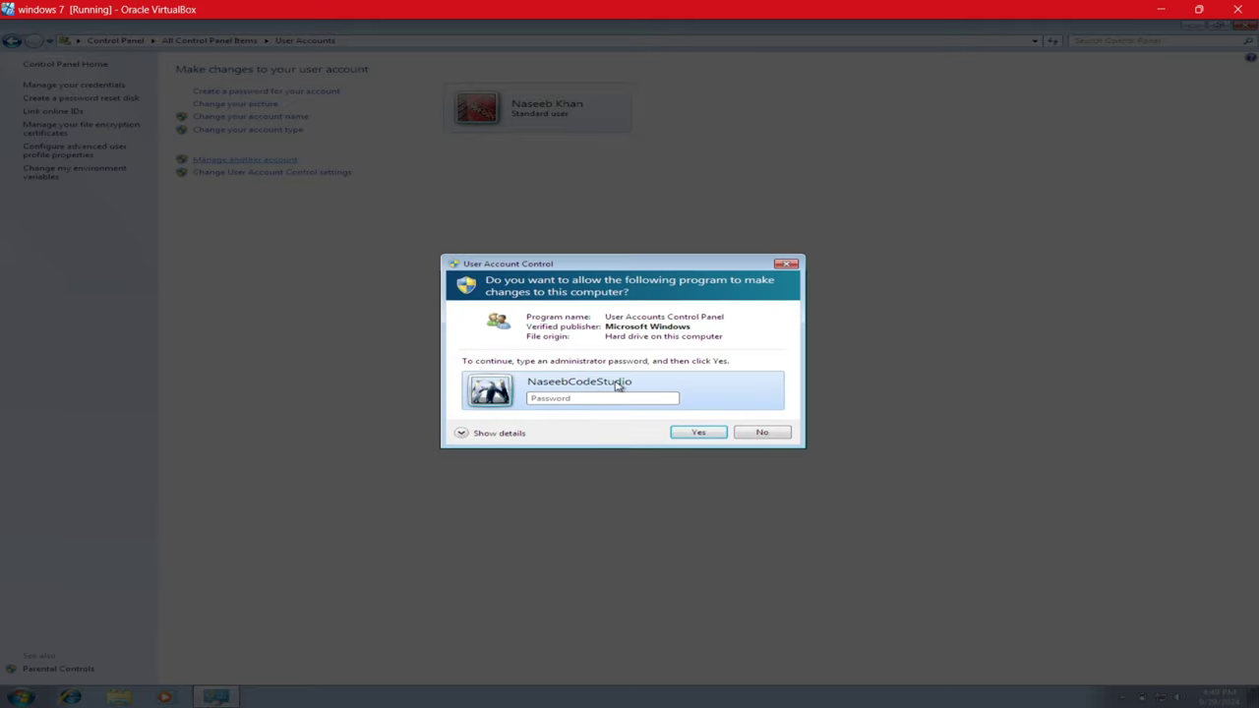
pyautogui.write('********')
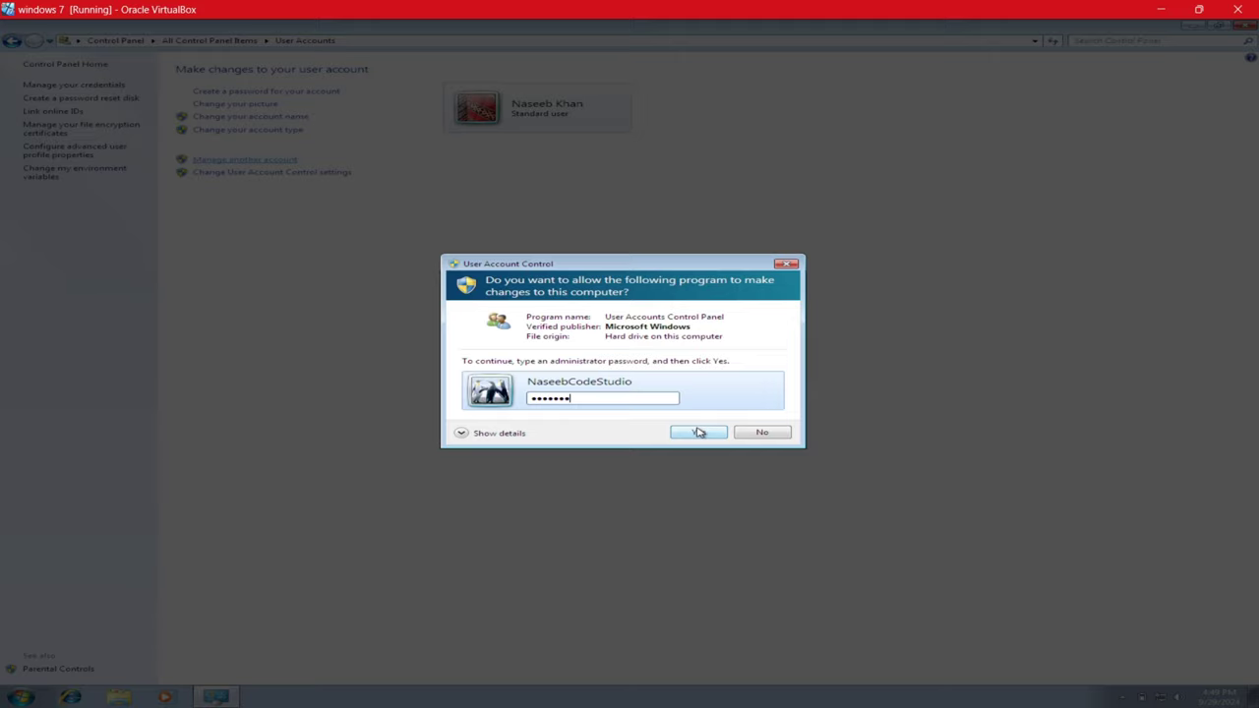
pyautogui.click(699, 432)
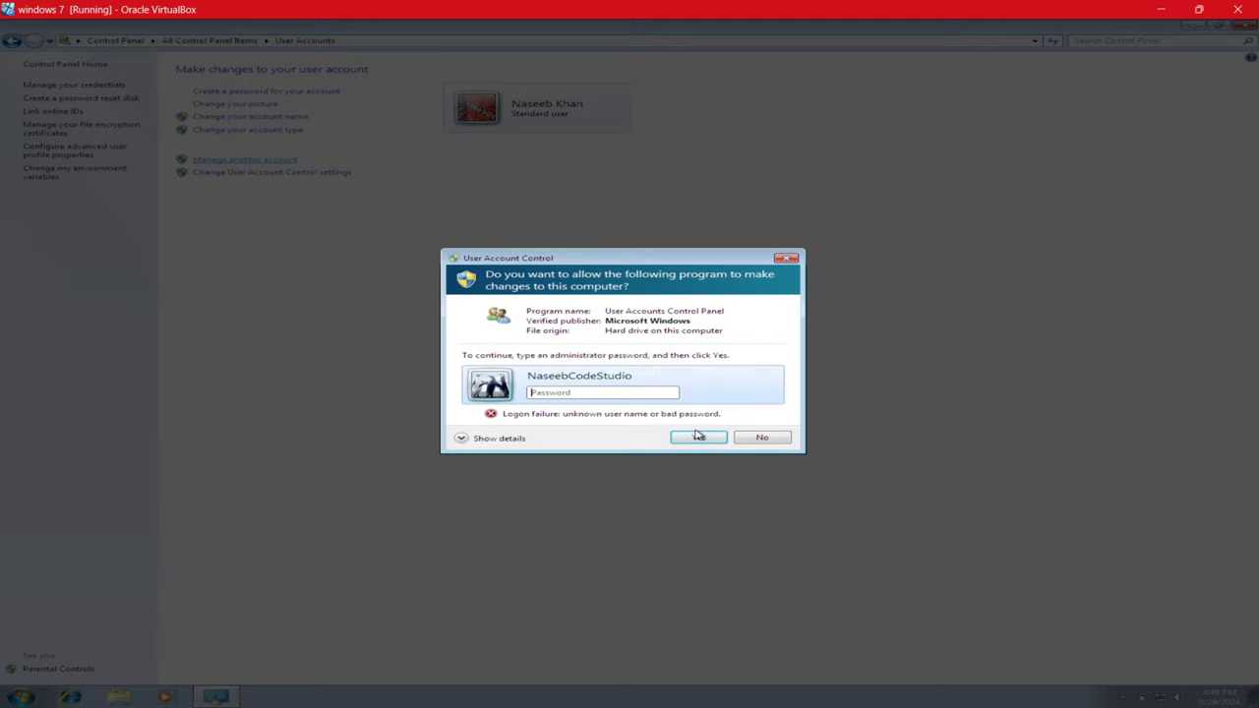
pyautogui.click(759, 437)
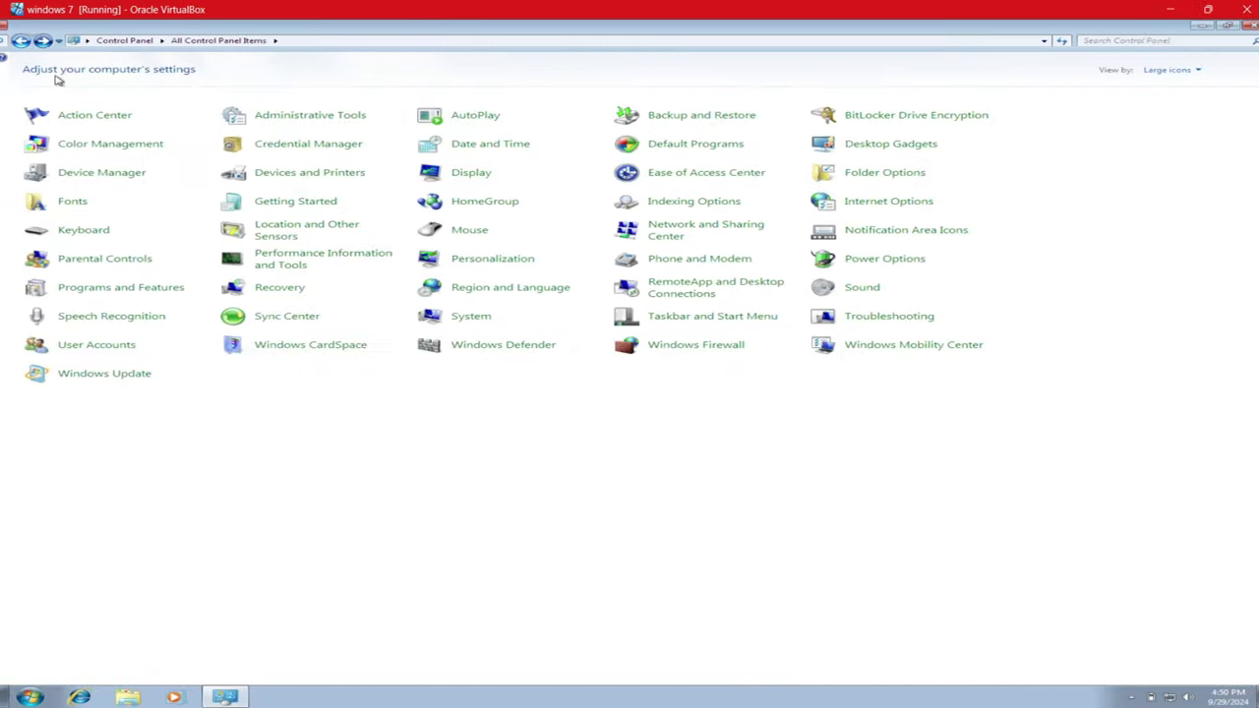
pyautogui.click(113, 289)
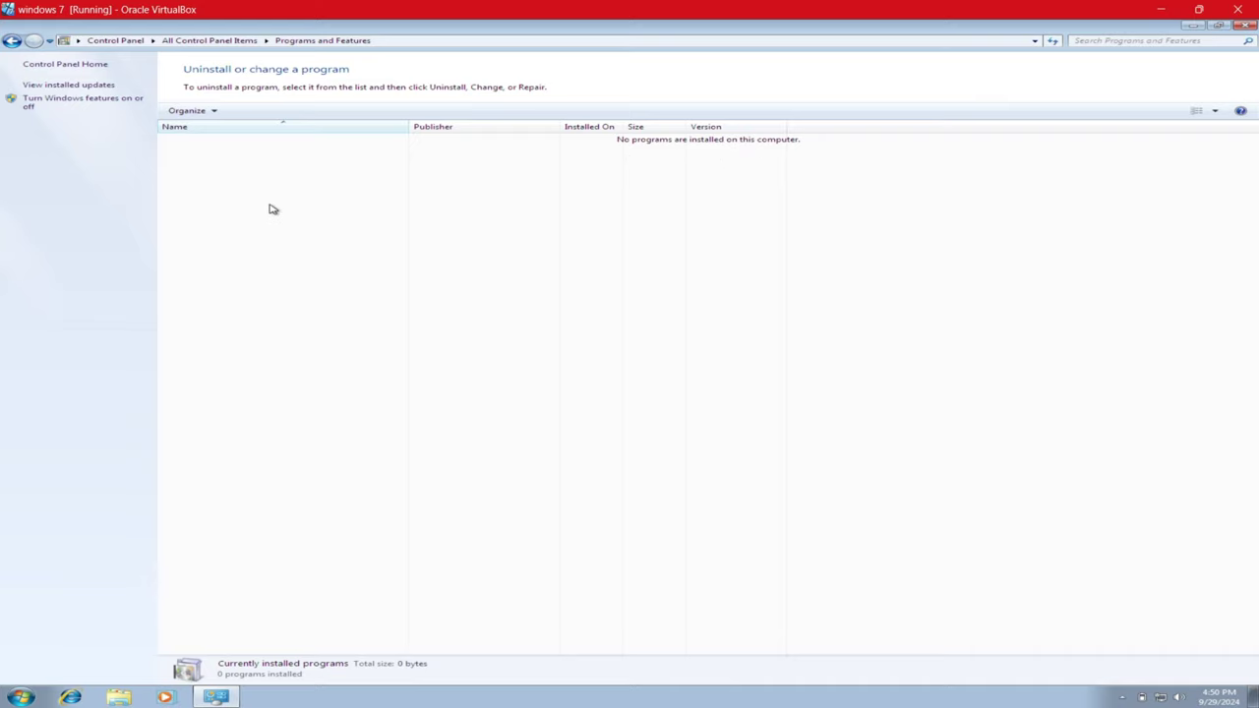
pyautogui.click(12, 41)
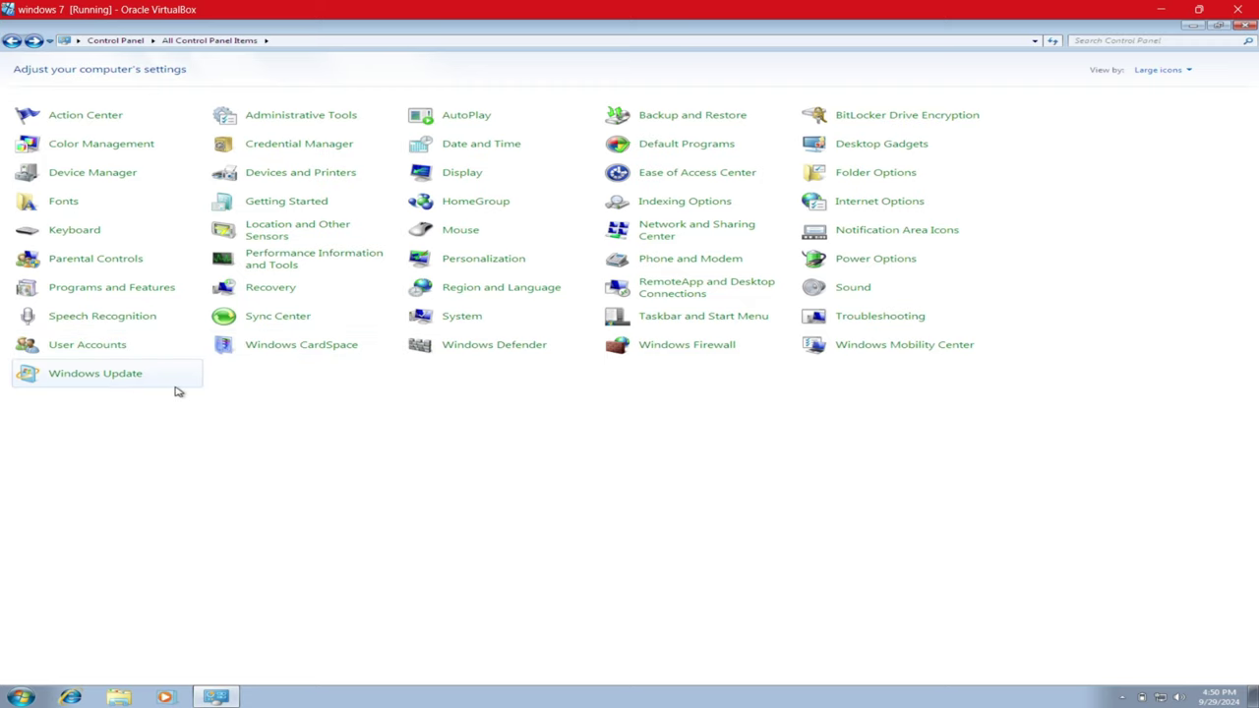
# - Close Control Panel, switch user, and sign in to the administrator account with its password
pyautogui.click(1246, 26)
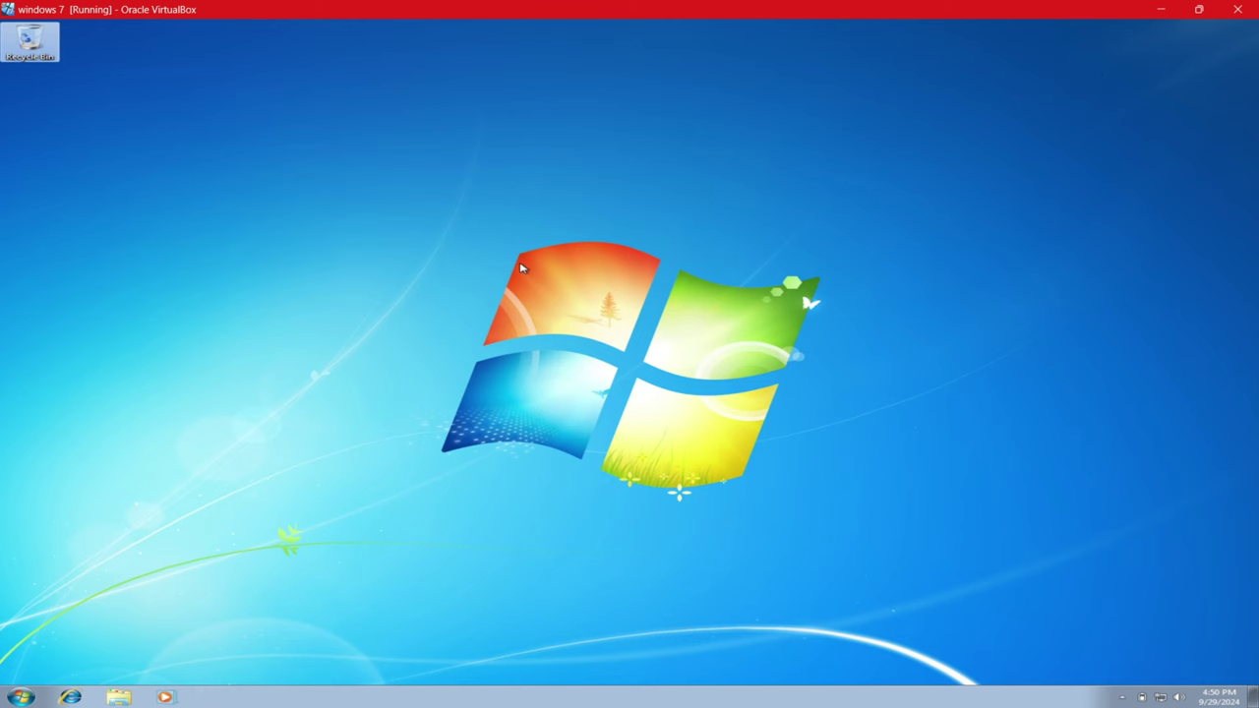
pyautogui.click(22, 695)
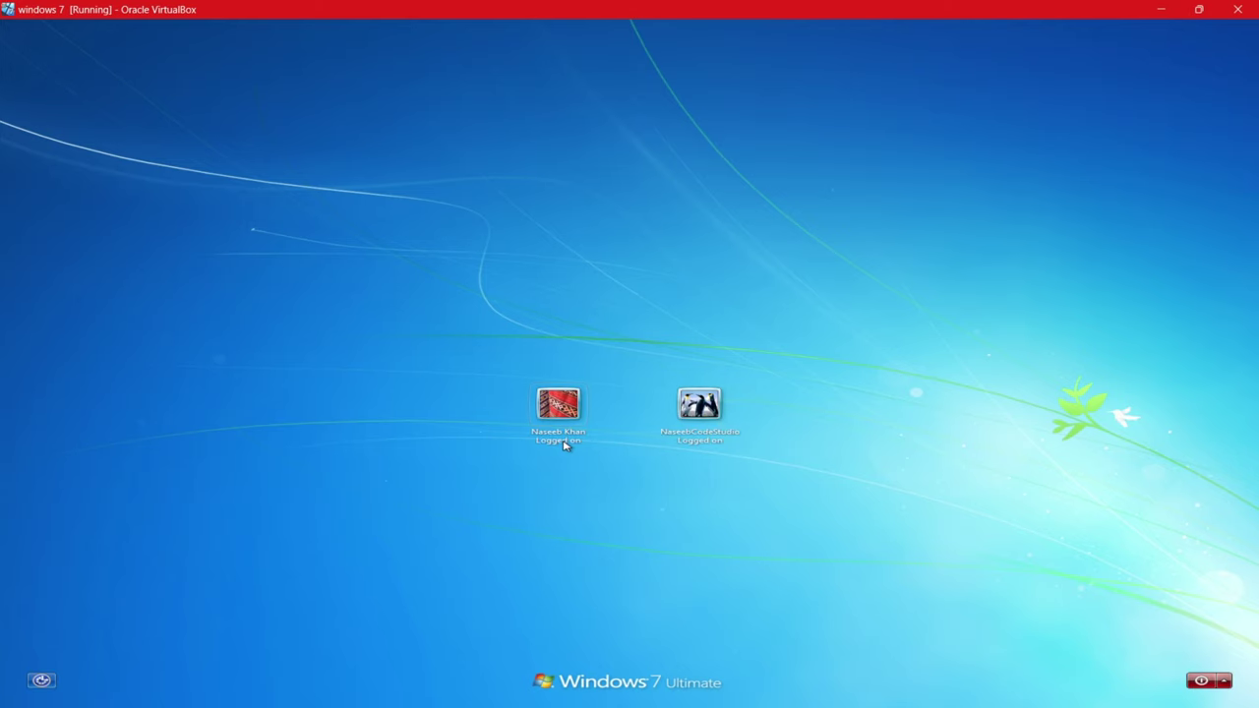
pyautogui.click(686, 411)
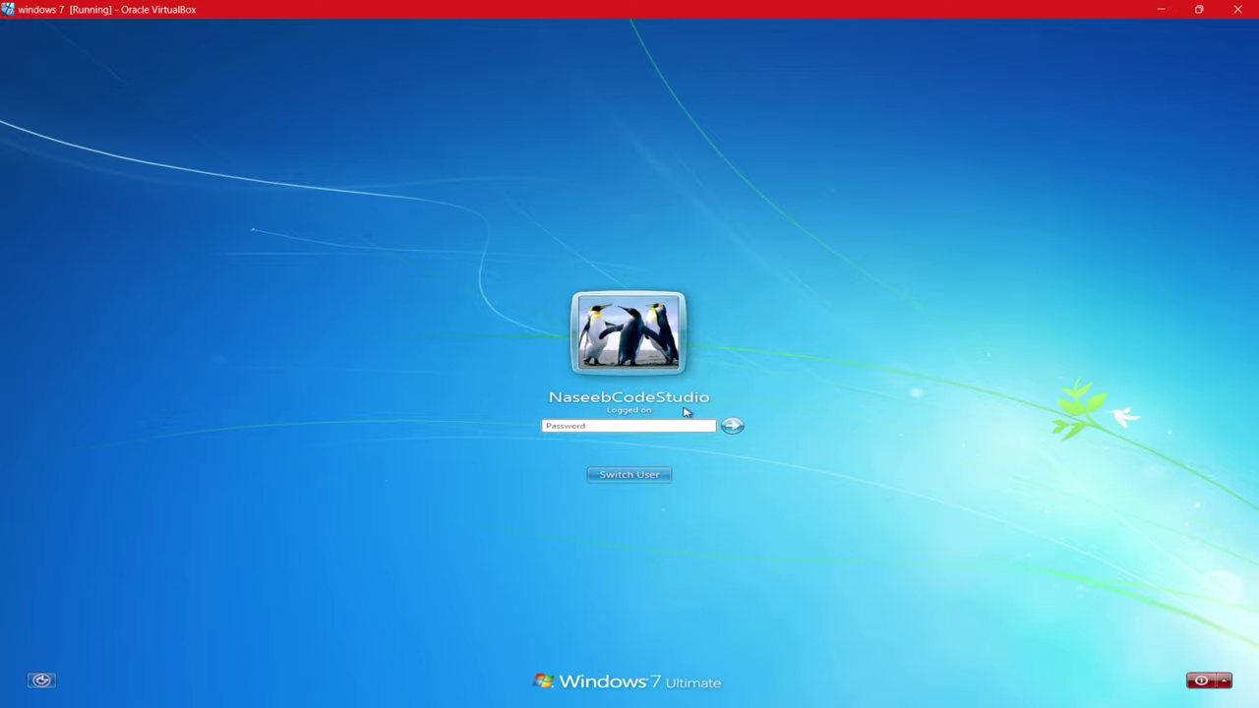
pyautogui.write('1')
pyautogui.press('Return')
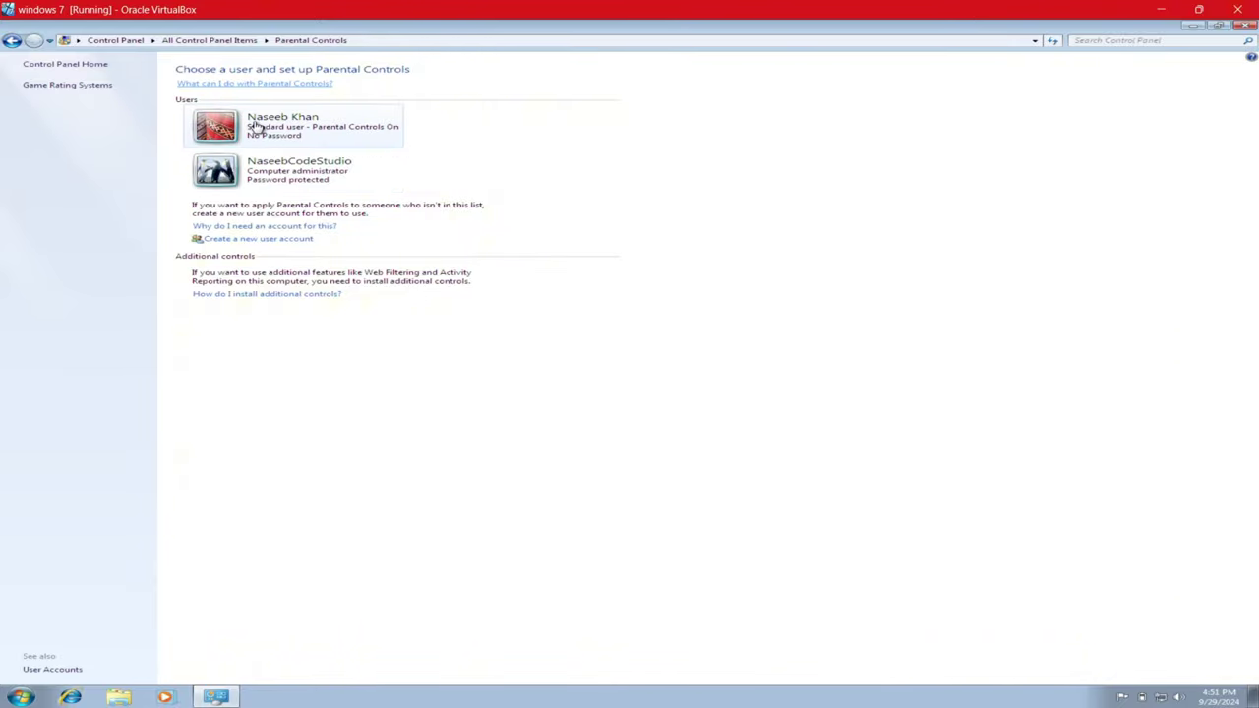
# - Step through browser history from Parental Controls to the administrator's Change an Account page
pyautogui.click(13, 41)
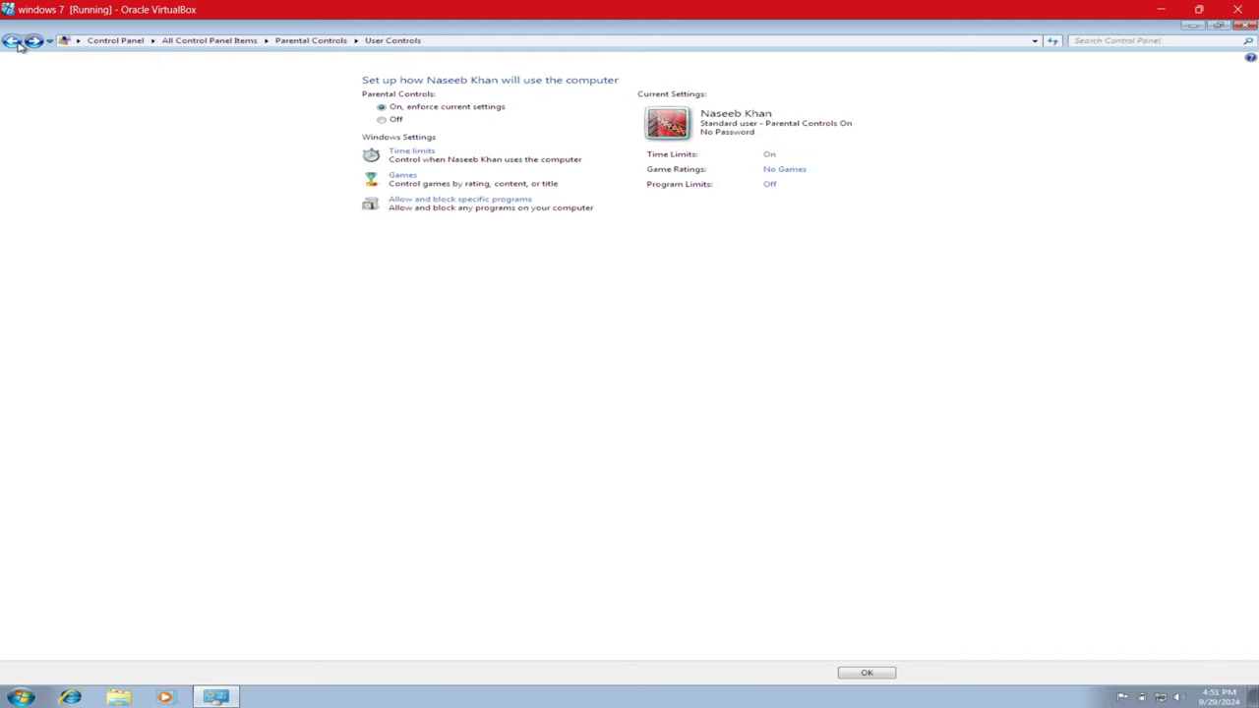
pyautogui.click(14, 41)
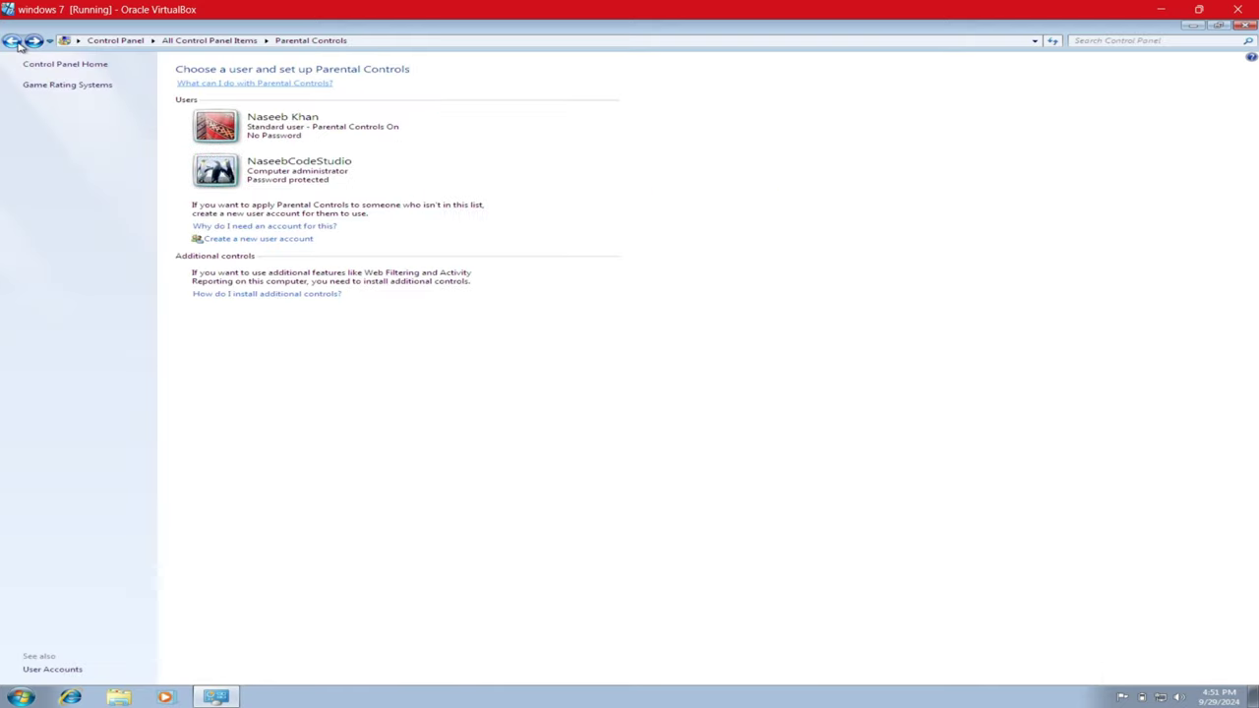
pyautogui.click(13, 41)
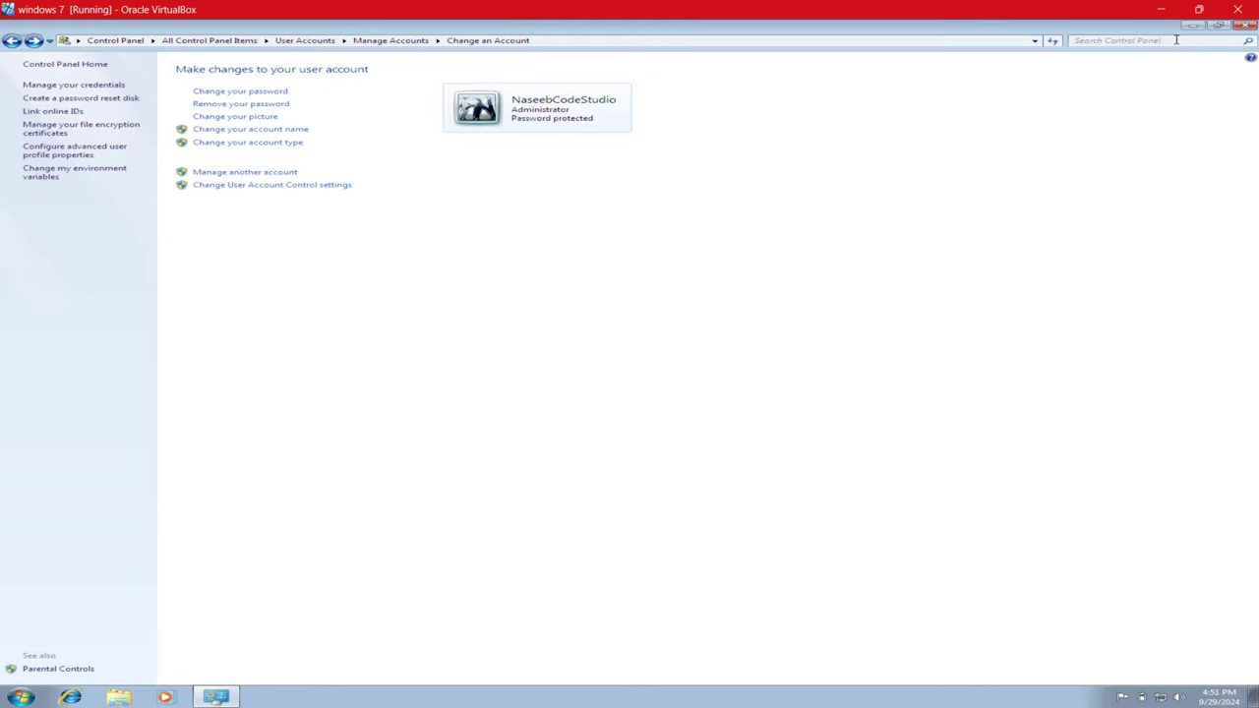
# - Close Control Panel and drag selection boxes across the bare Windows 7 desktop
pyautogui.click(1245, 27)
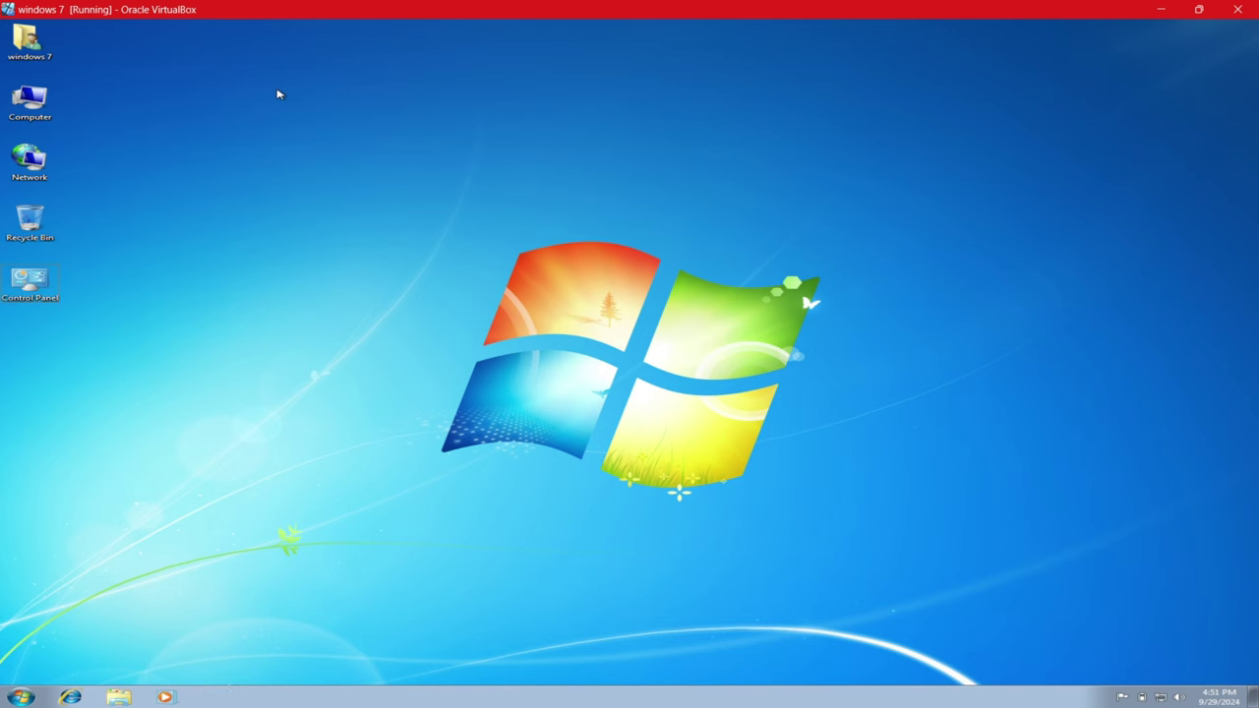
pyautogui.moveTo(247, 118); pyautogui.dragTo(618, 334)
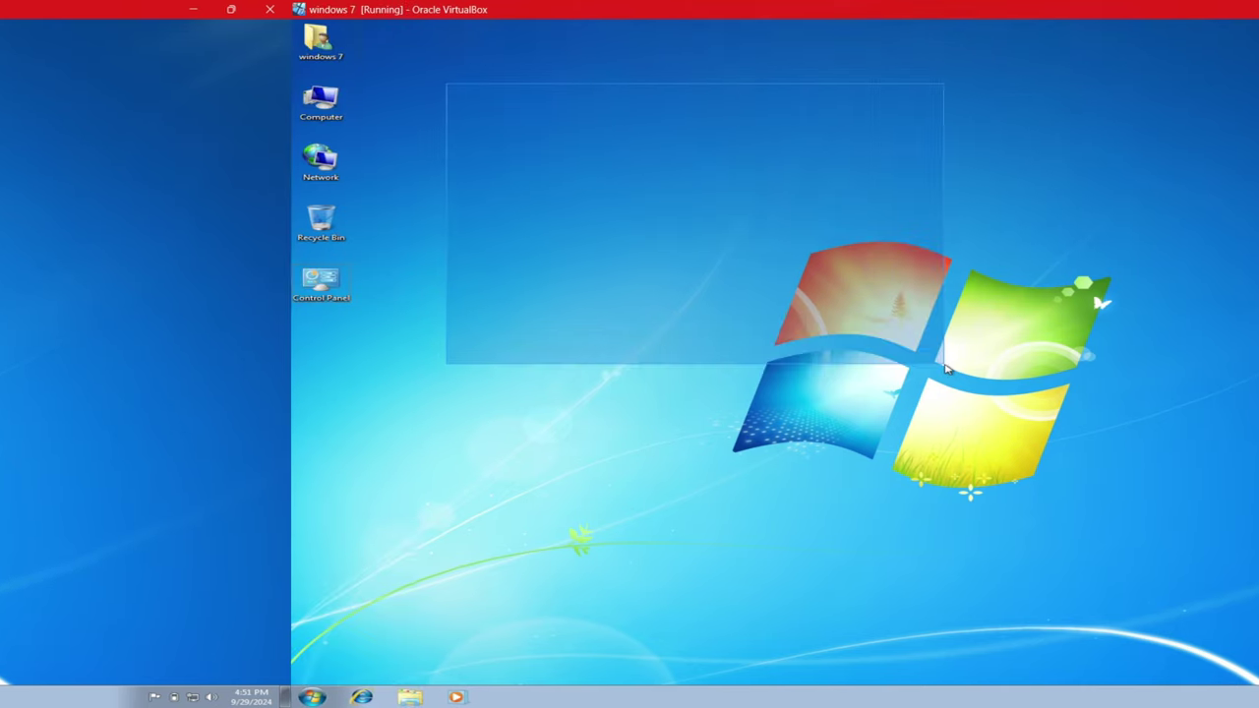
pyautogui.moveTo(650, 362); pyautogui.dragTo(667, 380)
pyautogui.moveTo(667, 379); pyautogui.dragTo(673, 386)
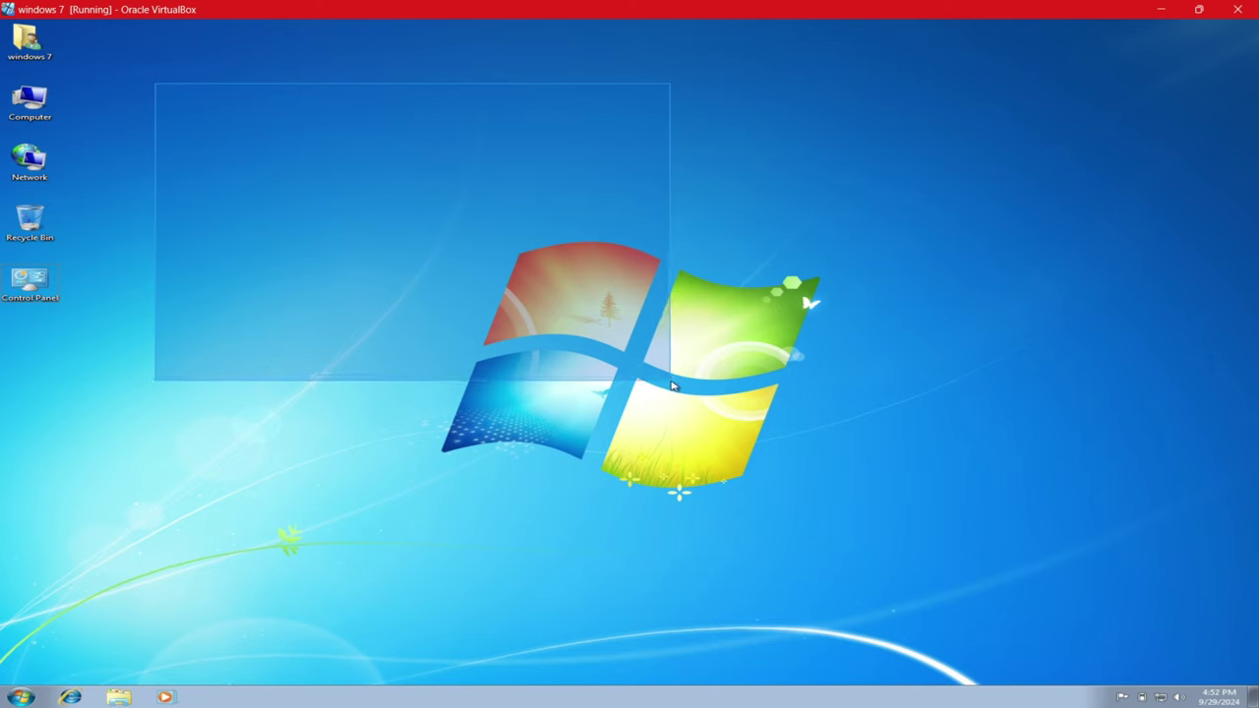
pyautogui.moveTo(673, 386); pyautogui.dragTo(694, 358)
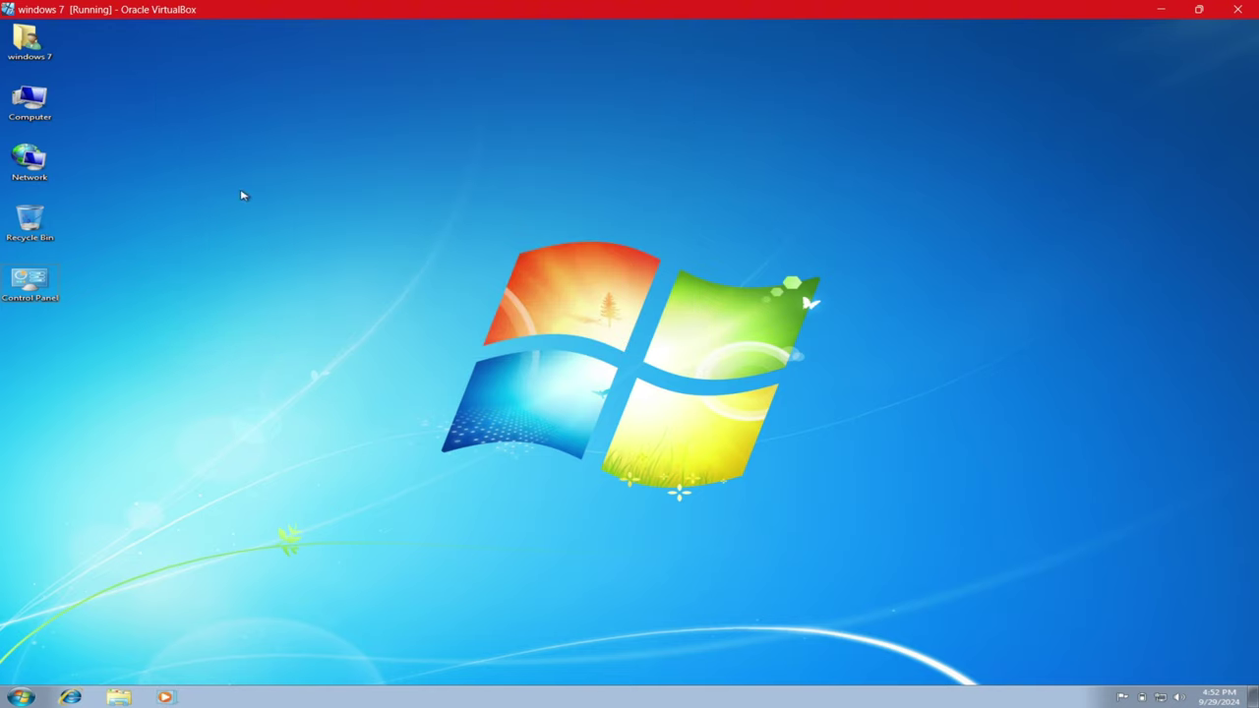
# - Open Computer Management from Computer and list the local user accounts
pyautogui.rightClick(47, 104)
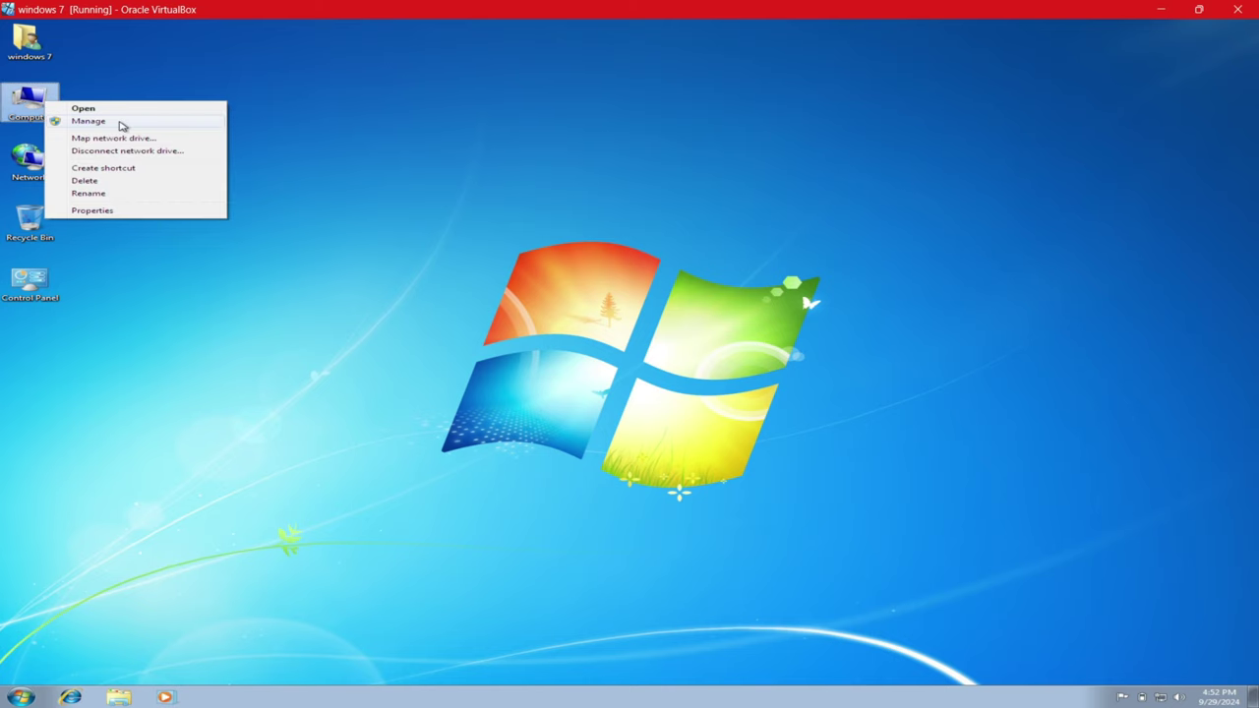
pyautogui.click(88, 121)
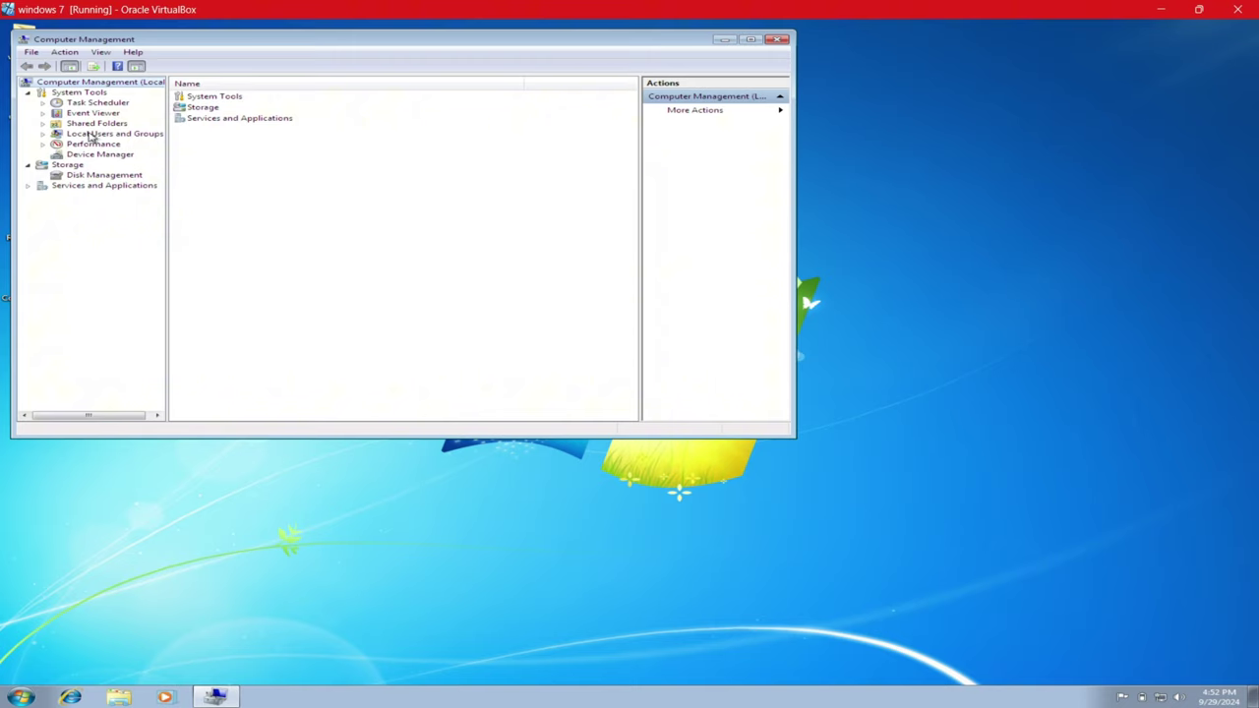
pyautogui.click(118, 134)
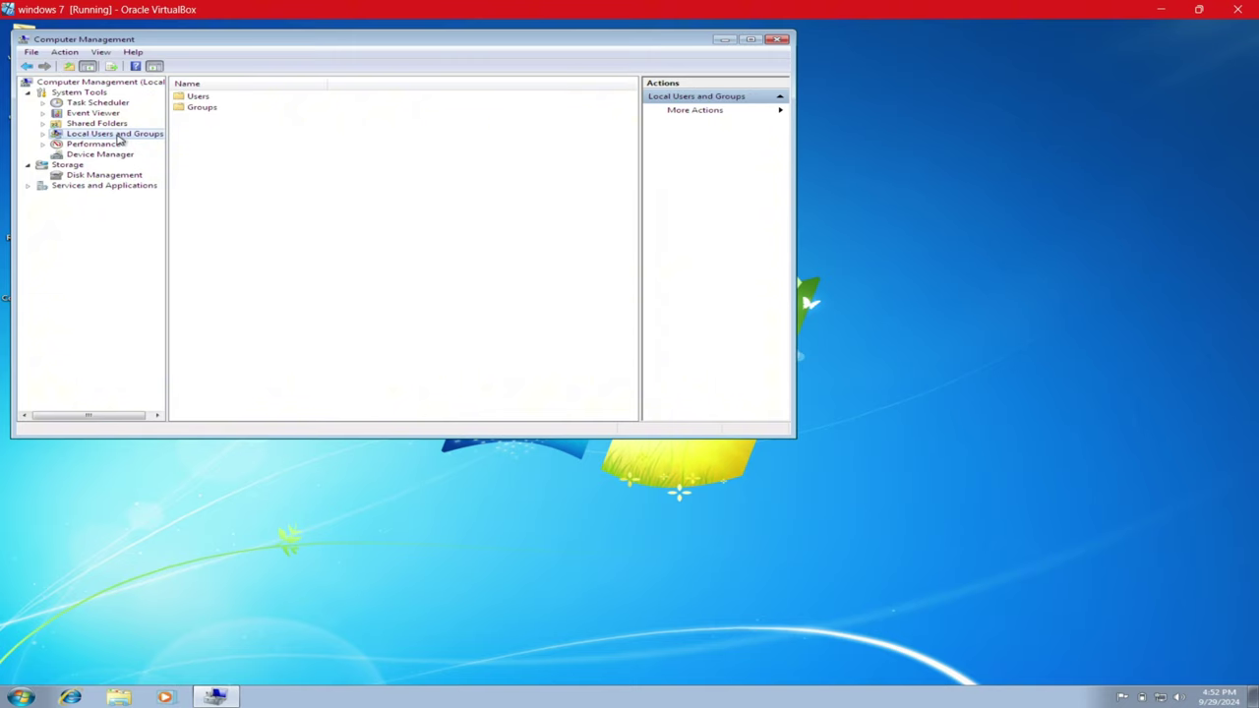
pyautogui.doubleClick(197, 98)
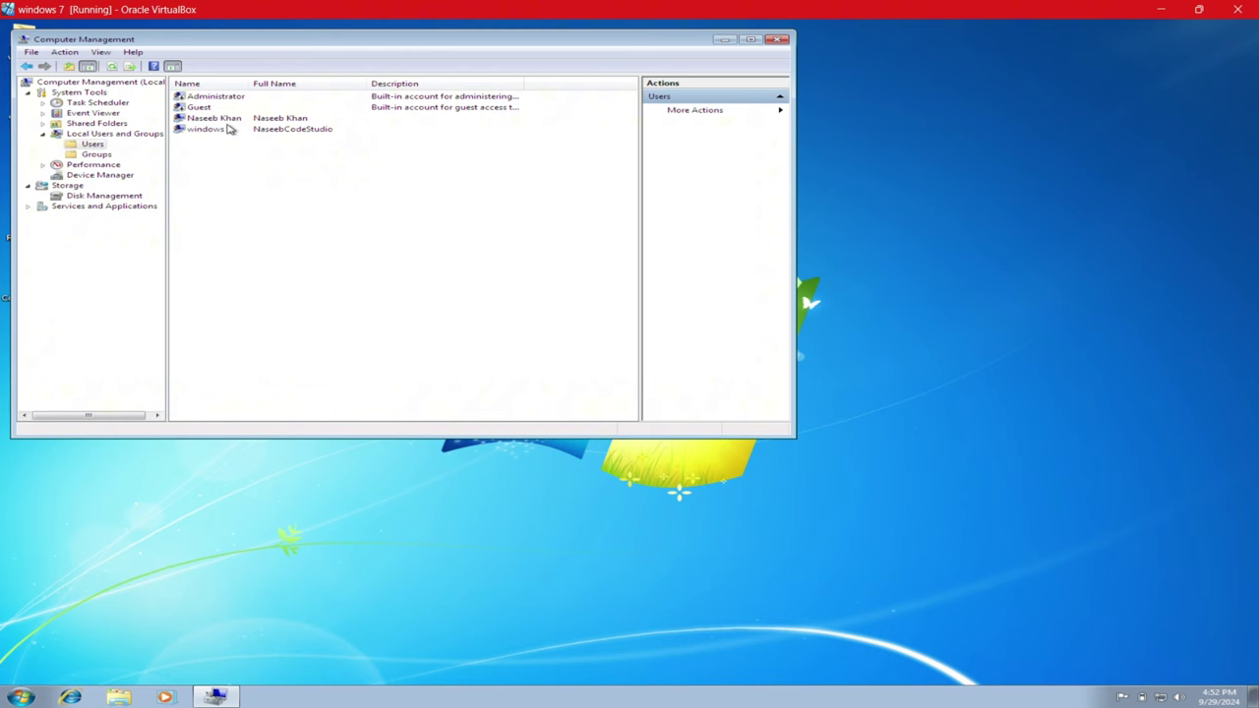
# - Enable the built-in Administrator account by clearing 'Account is disabled' in its properties
pyautogui.click(212, 97)
pyautogui.click(212, 98)
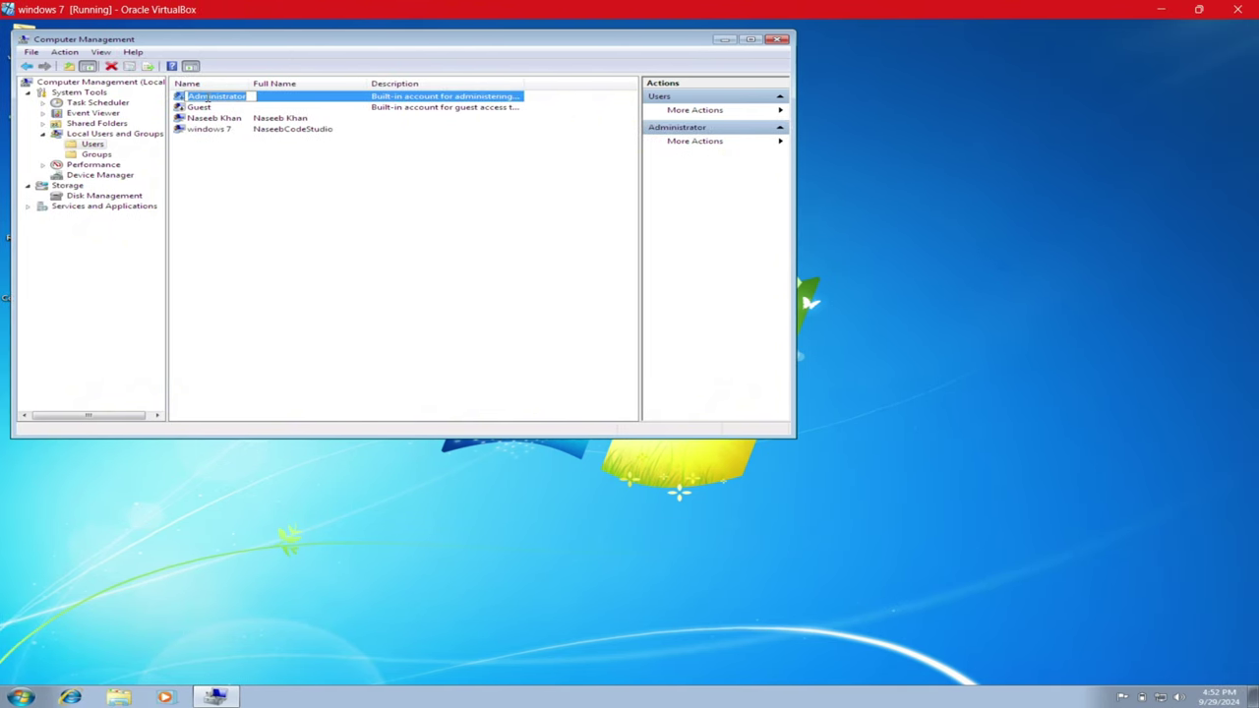
pyautogui.click(284, 100)
pyautogui.rightClick(285, 103)
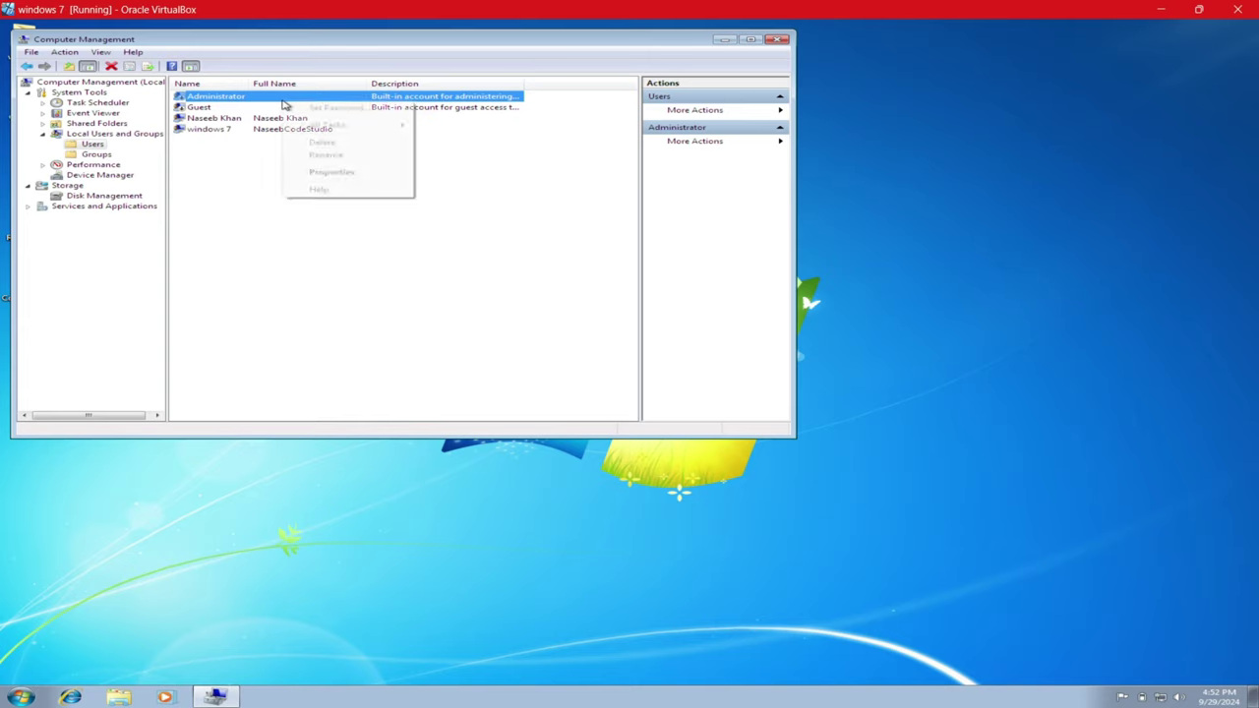
pyautogui.click(329, 174)
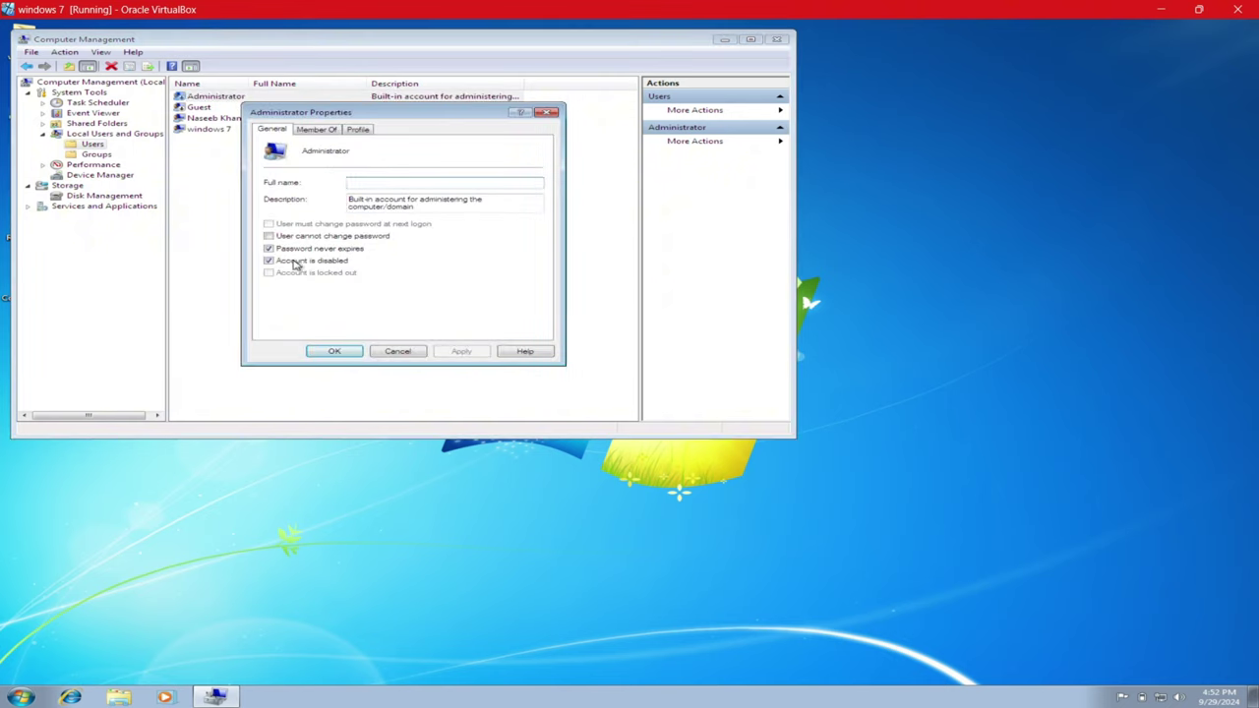
pyautogui.click(295, 266)
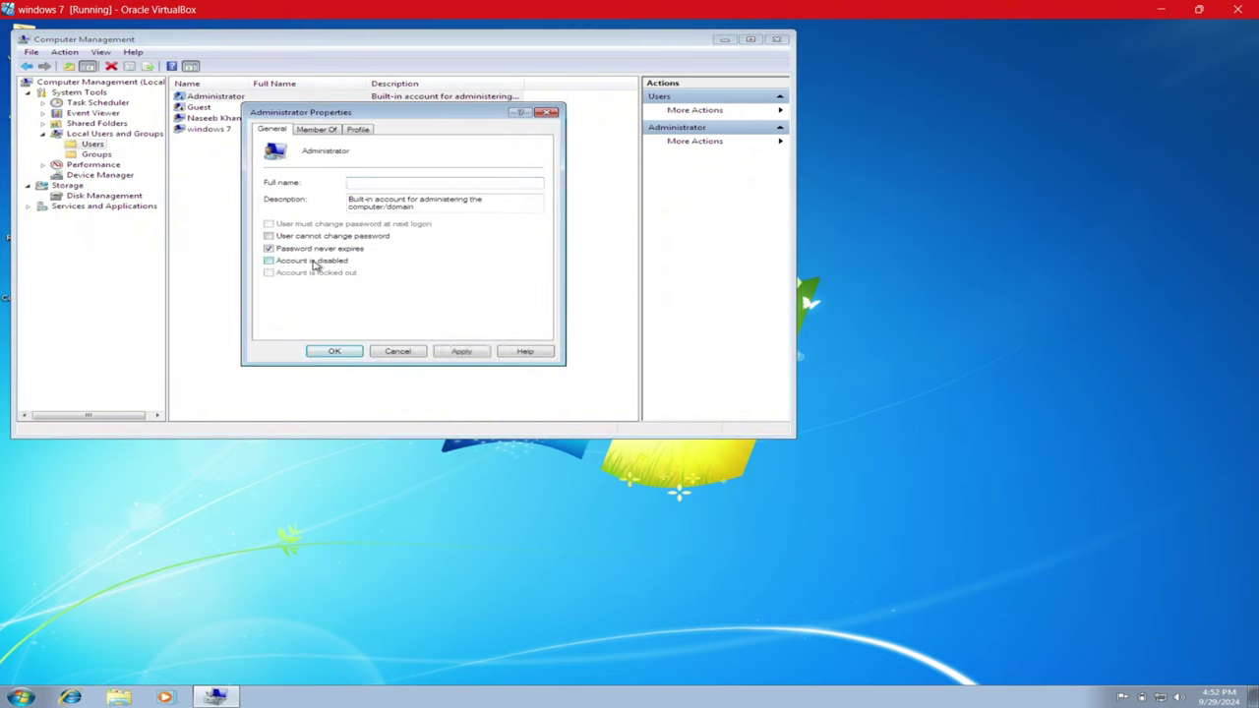
pyautogui.click(339, 352)
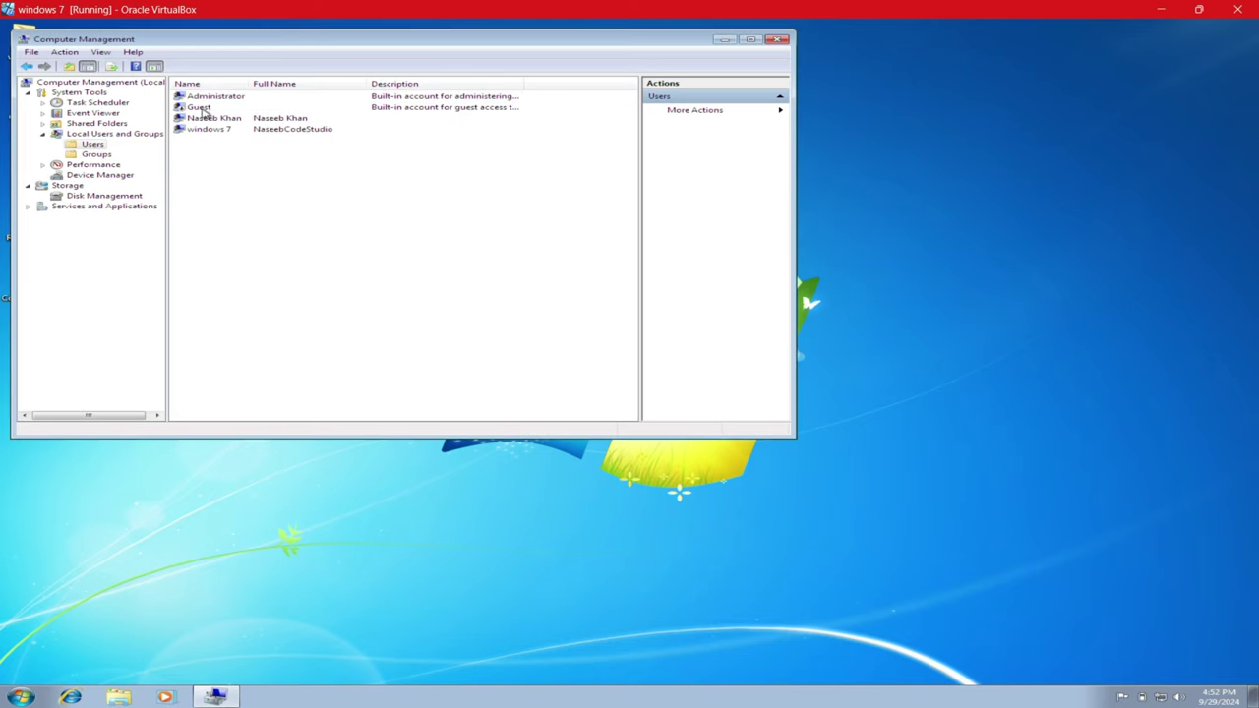
pyautogui.click(21, 696)
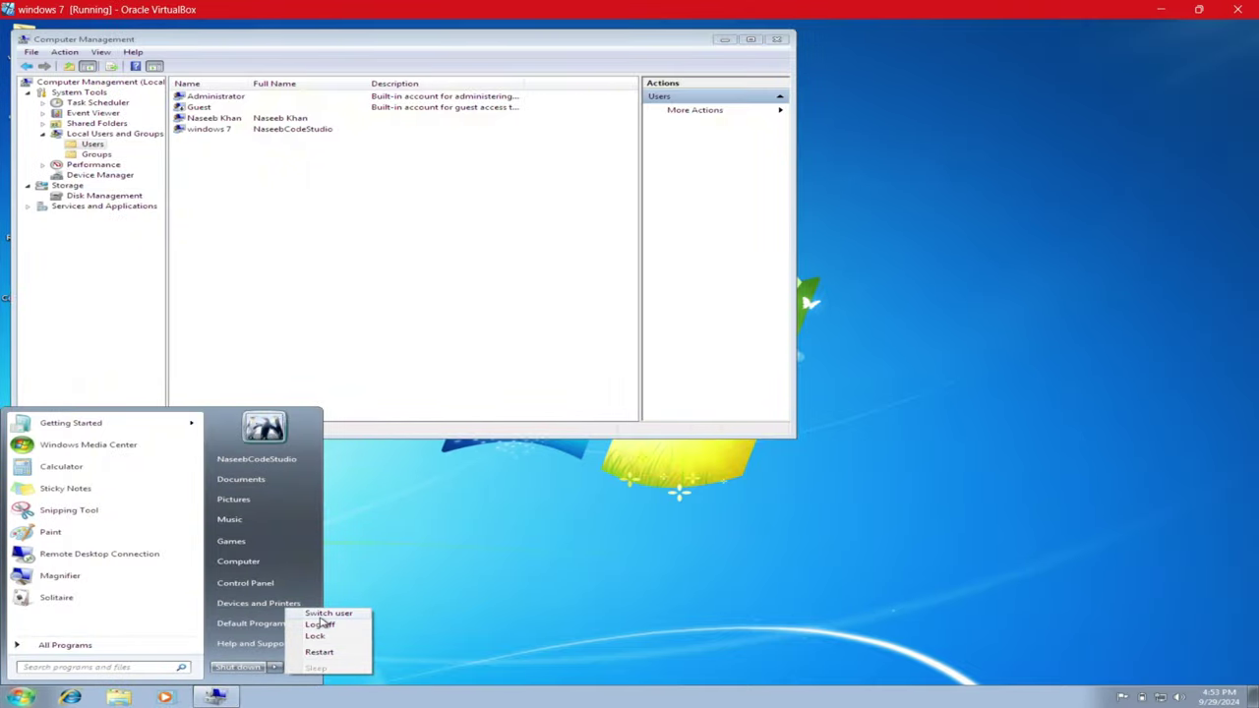
pyautogui.click(319, 624)
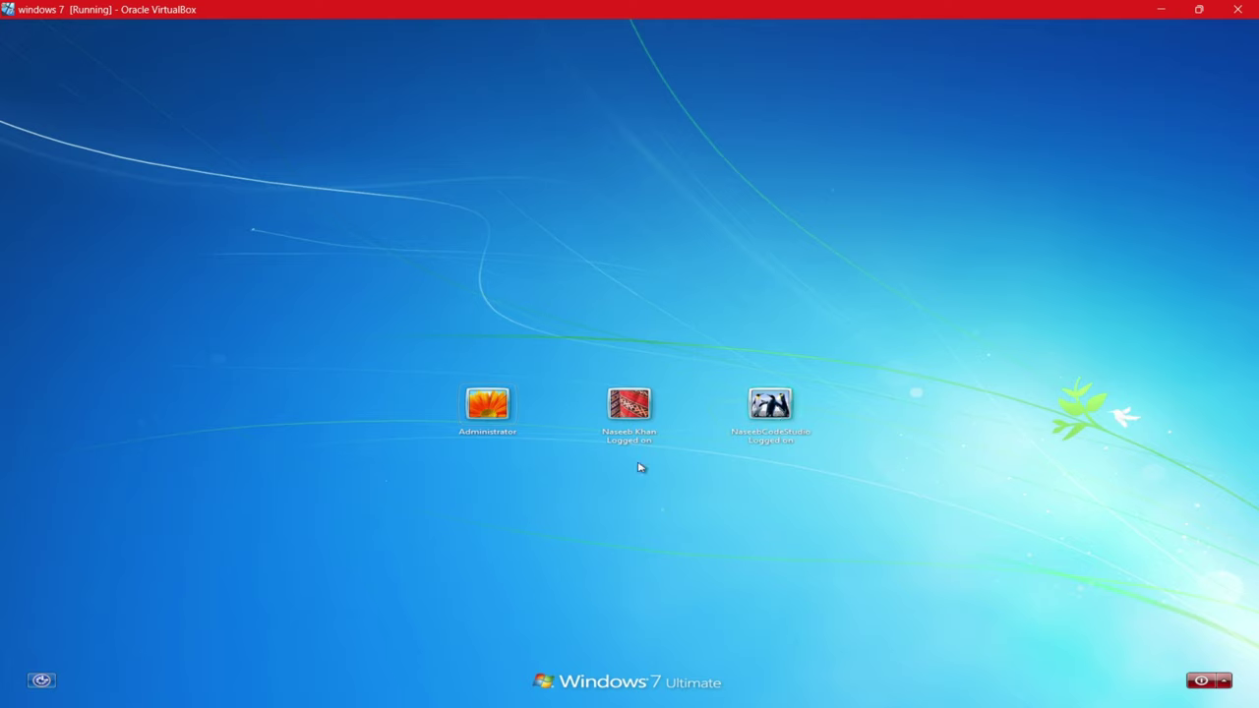
pyautogui.click(765, 412)
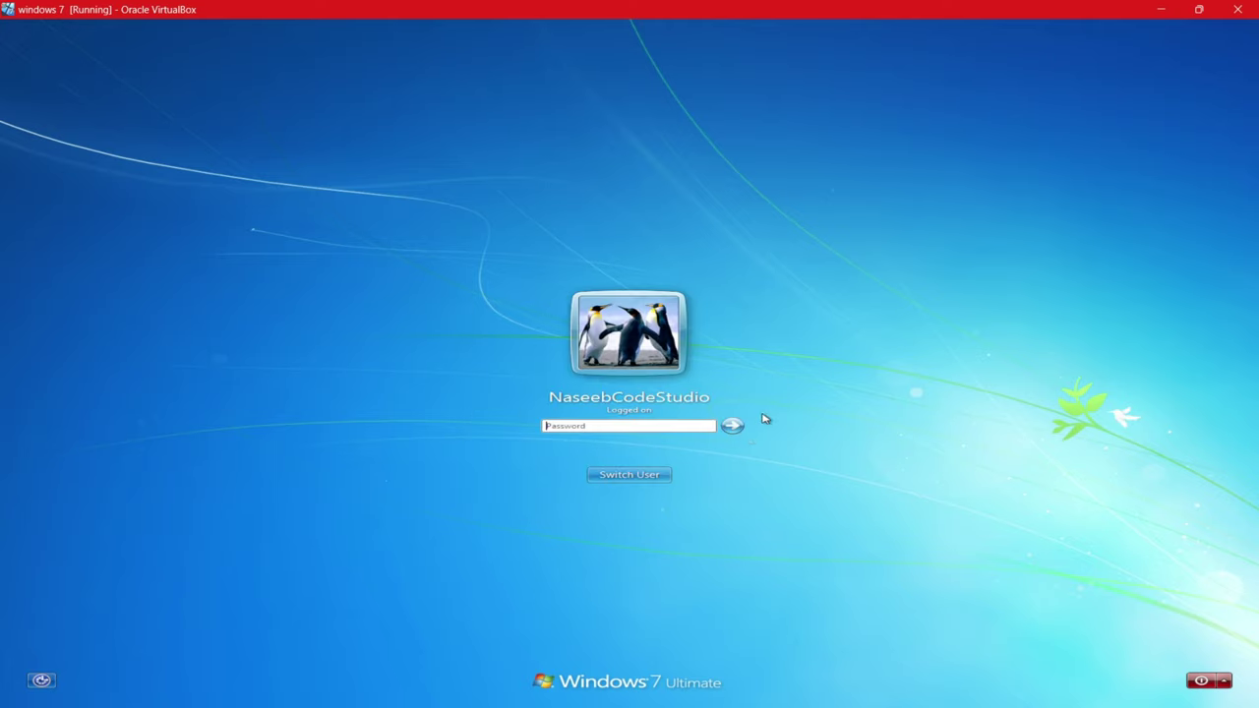
pyautogui.write('123')
pyautogui.press('Return')
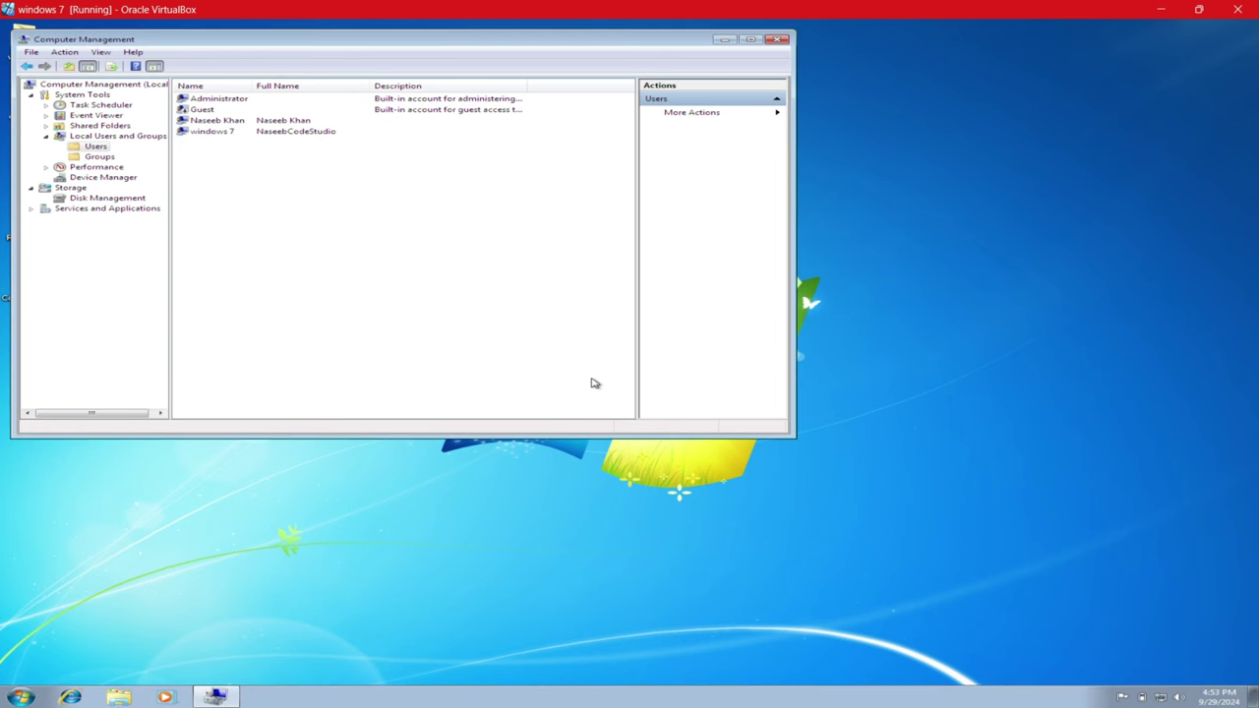
# - Disable the built-in Administrator account again, then select the windows 7 user
pyautogui.rightClick(218, 99)
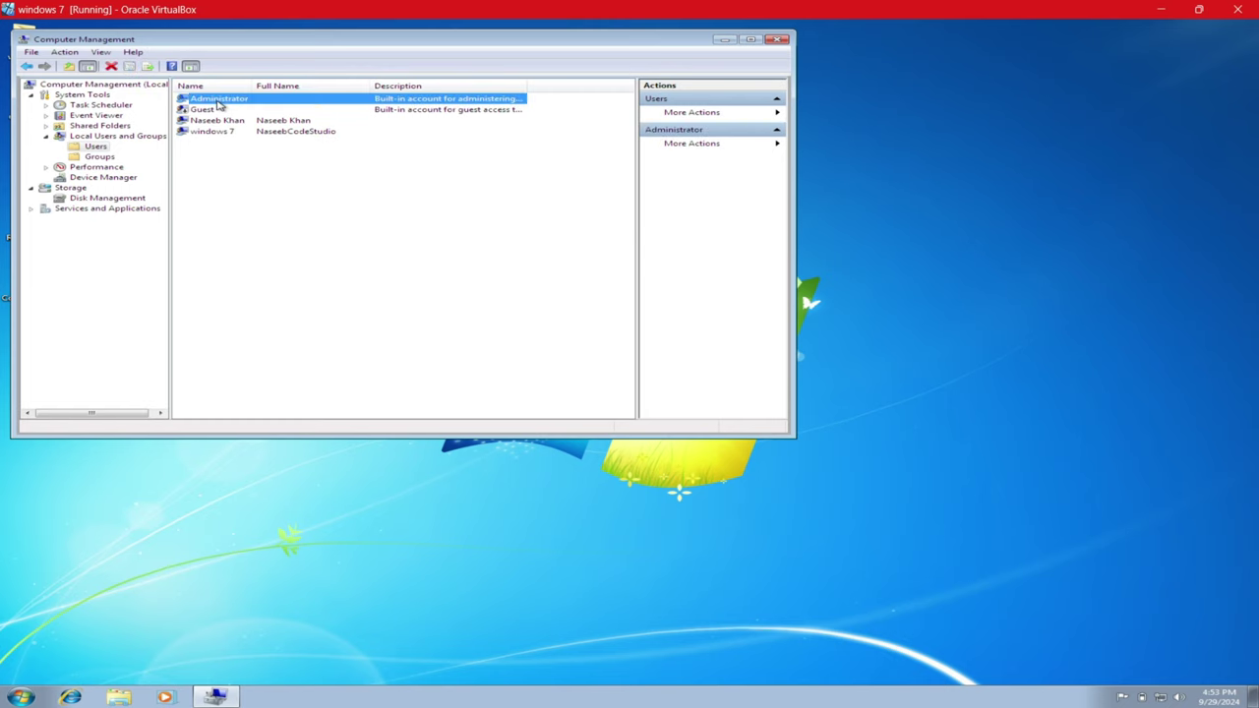
pyautogui.click(266, 173)
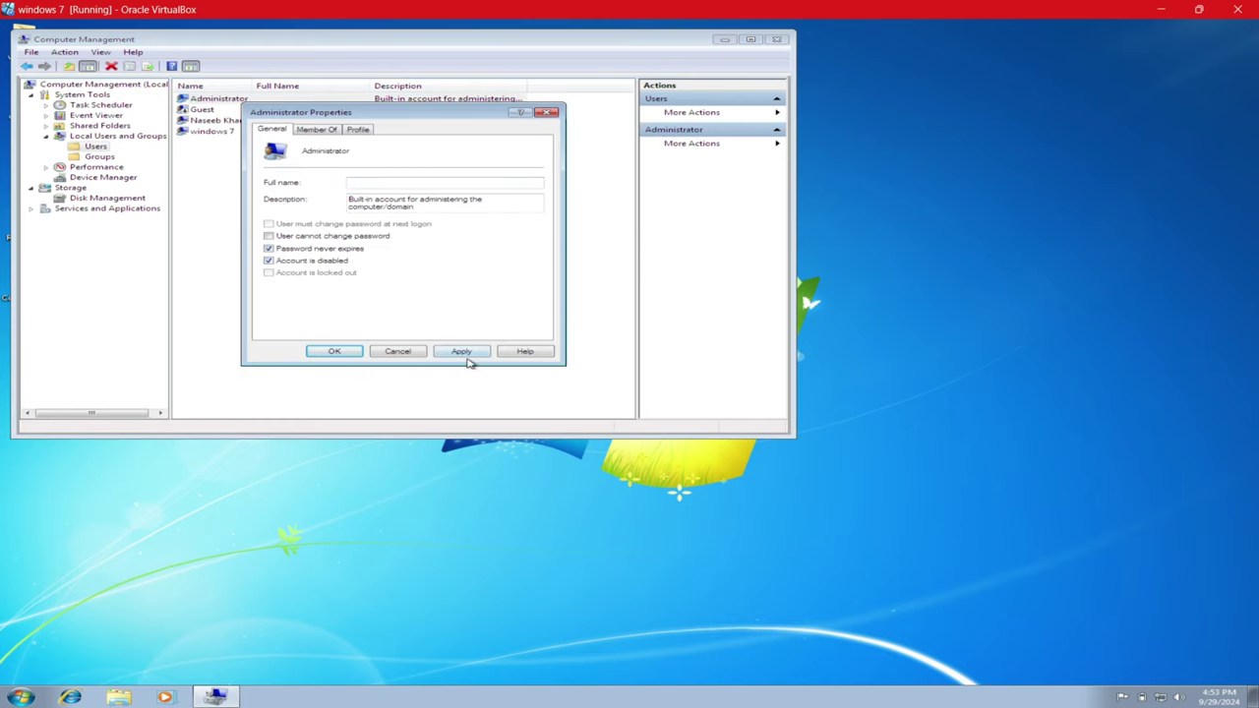
pyautogui.click(442, 353)
pyautogui.click(339, 352)
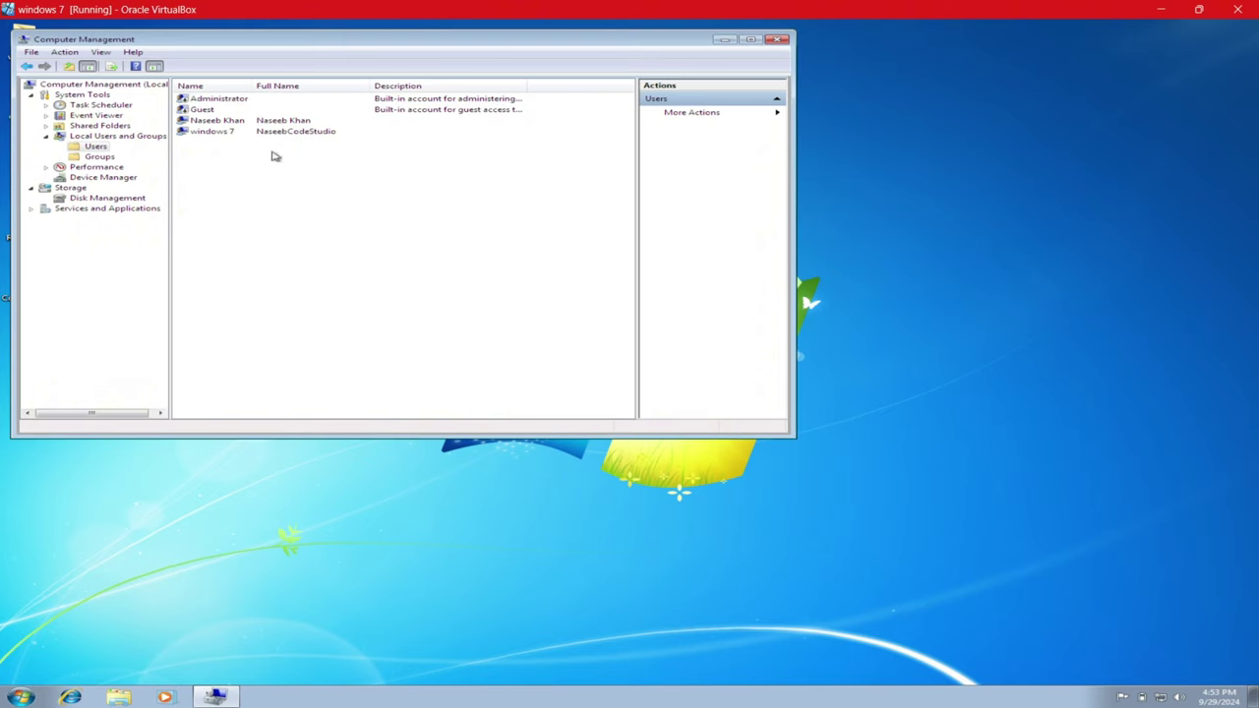
pyautogui.click(215, 134)
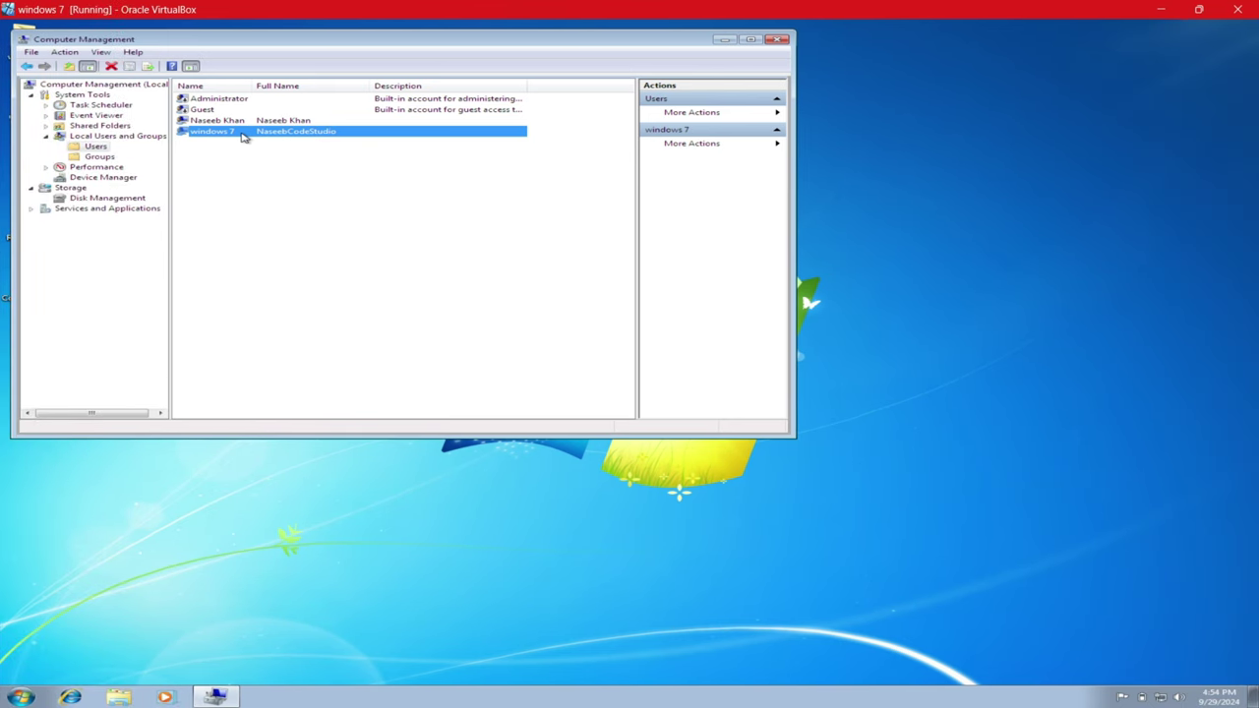
# - Set a new password for the windows 7 user, accepting the reset warning
pyautogui.rightClick(244, 139)
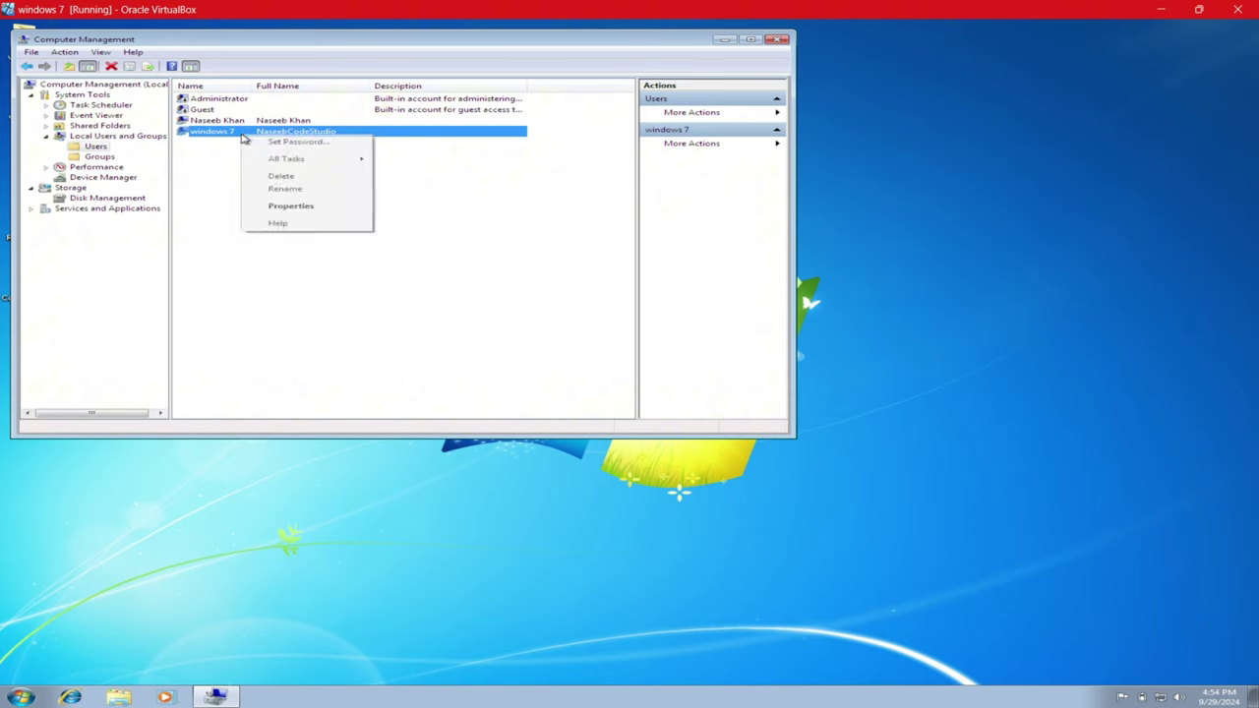
pyautogui.click(273, 146)
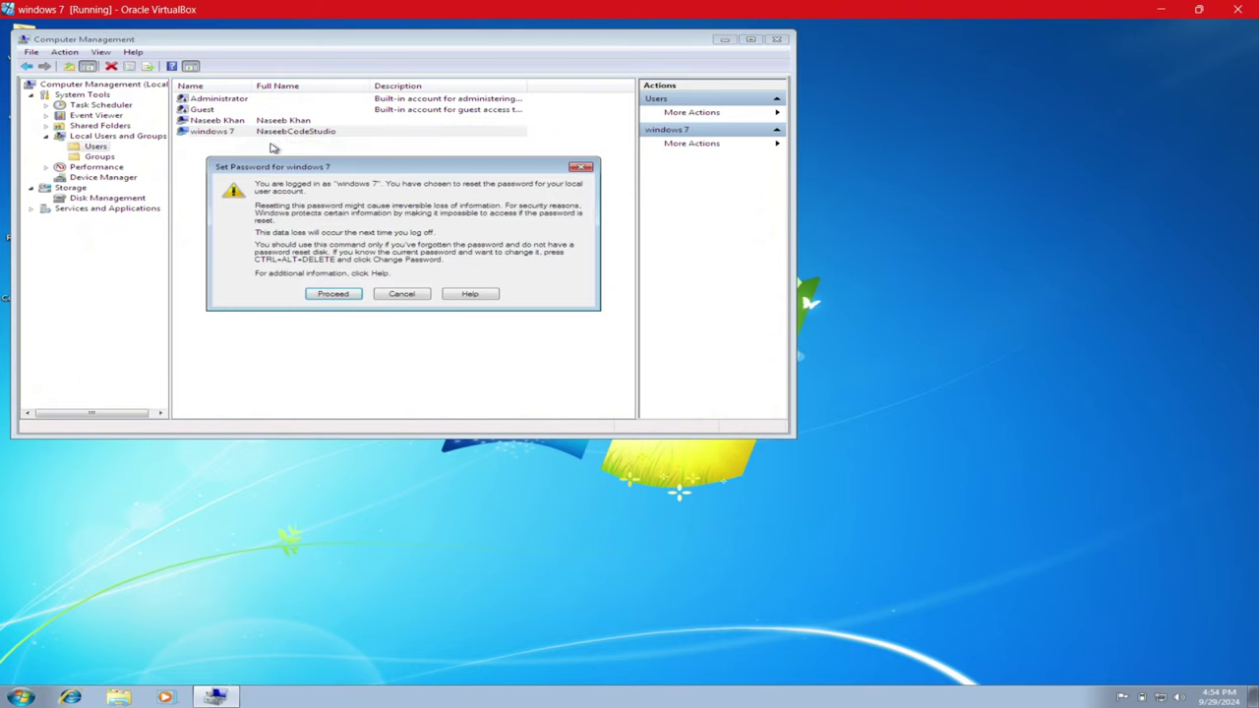
pyautogui.click(334, 294)
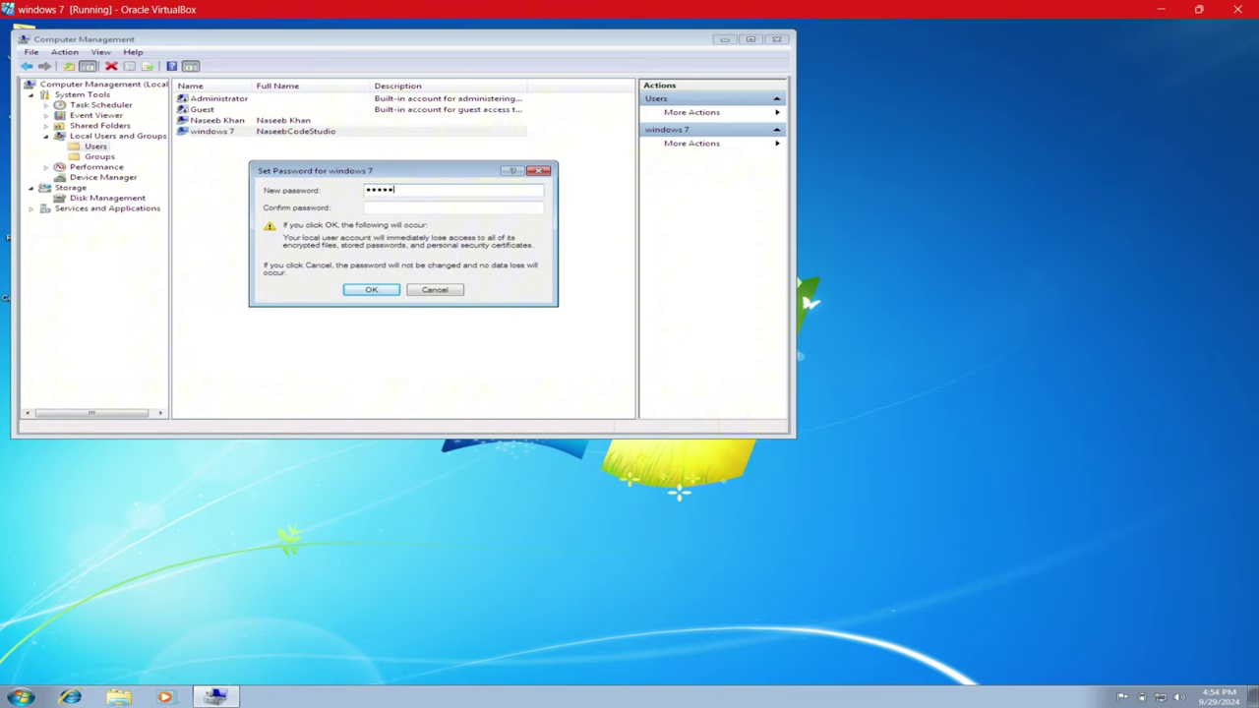
pyautogui.click(383, 209)
pyautogui.click(373, 288)
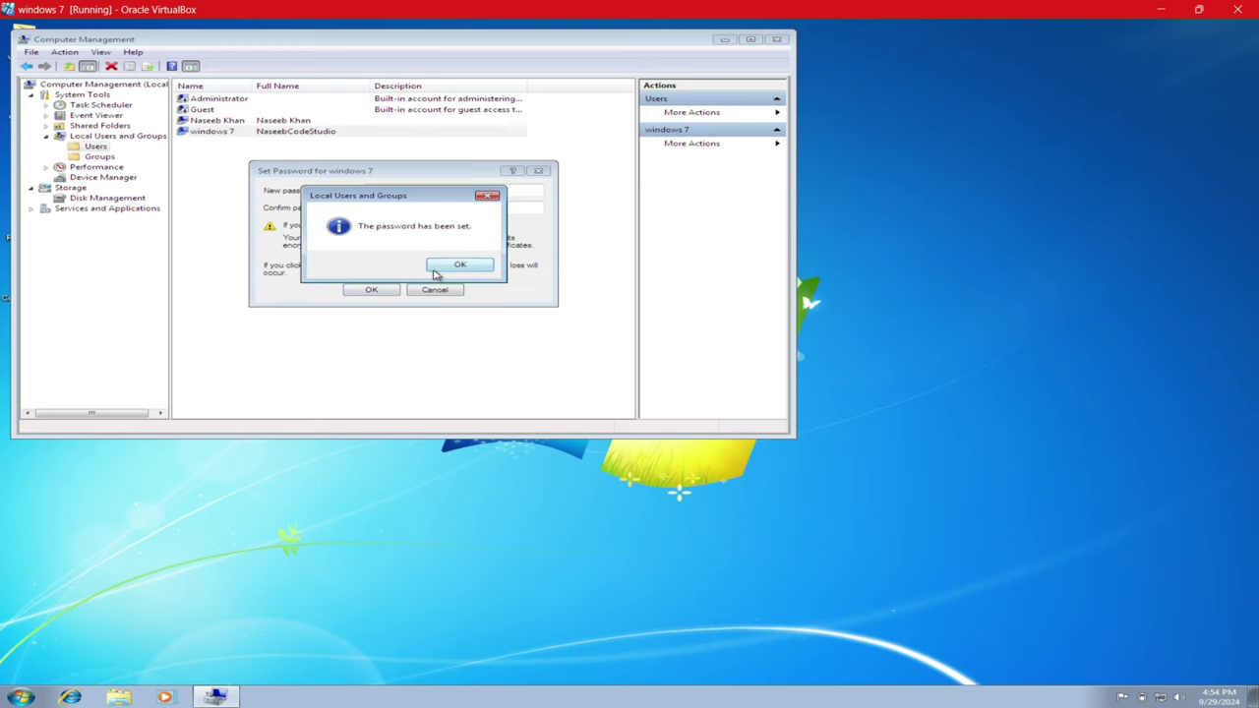
pyautogui.click(434, 270)
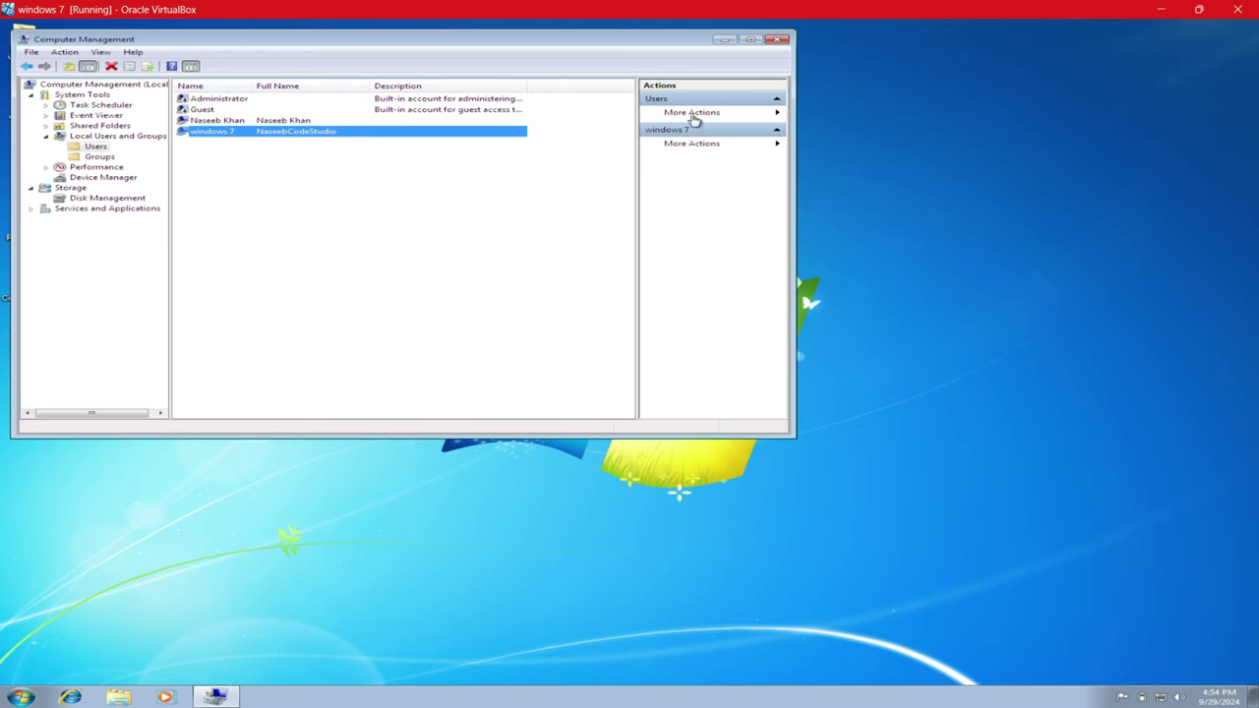
# - Close Computer Management and log off the current Windows 7 session
pyautogui.click(776, 40)
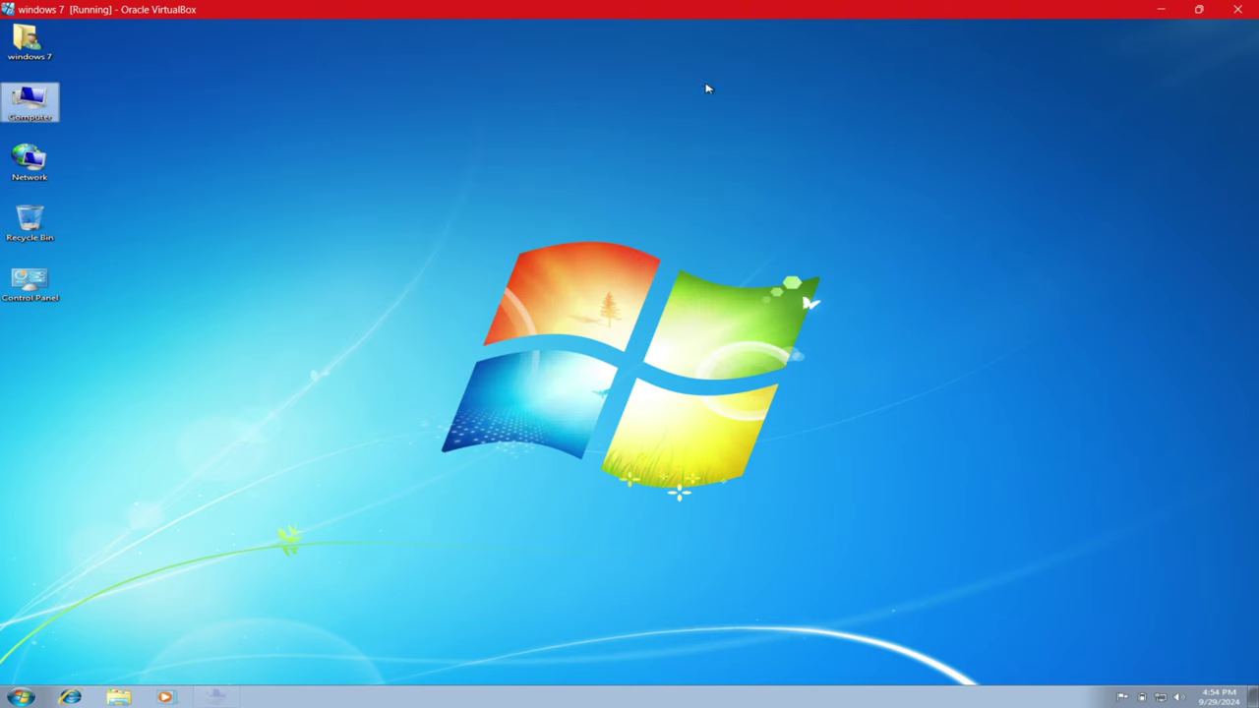
pyautogui.press('super')
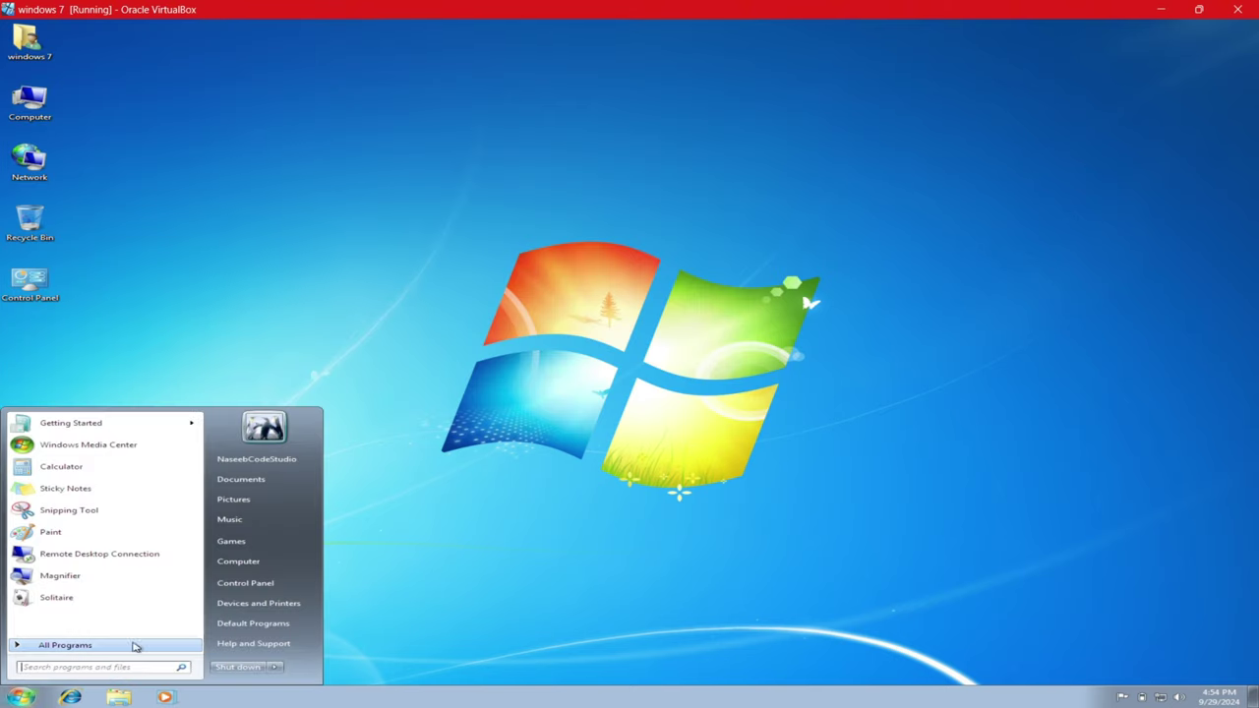
pyautogui.click(276, 667)
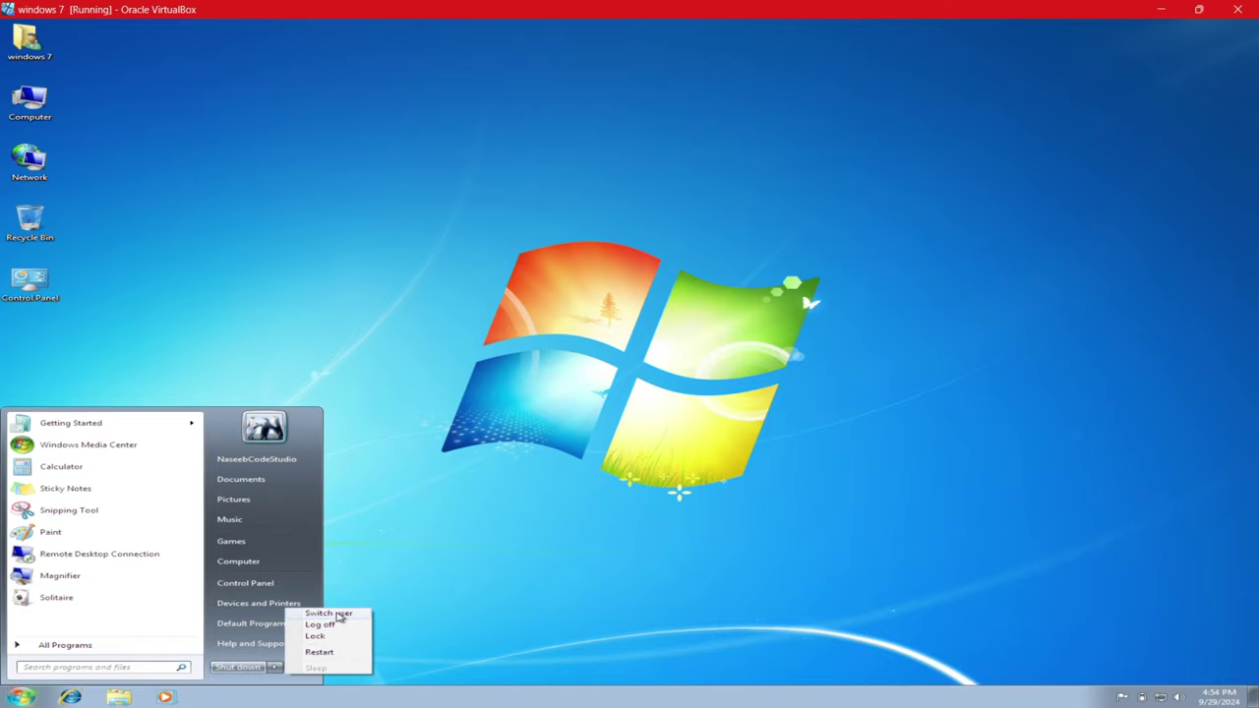
pyautogui.click(323, 623)
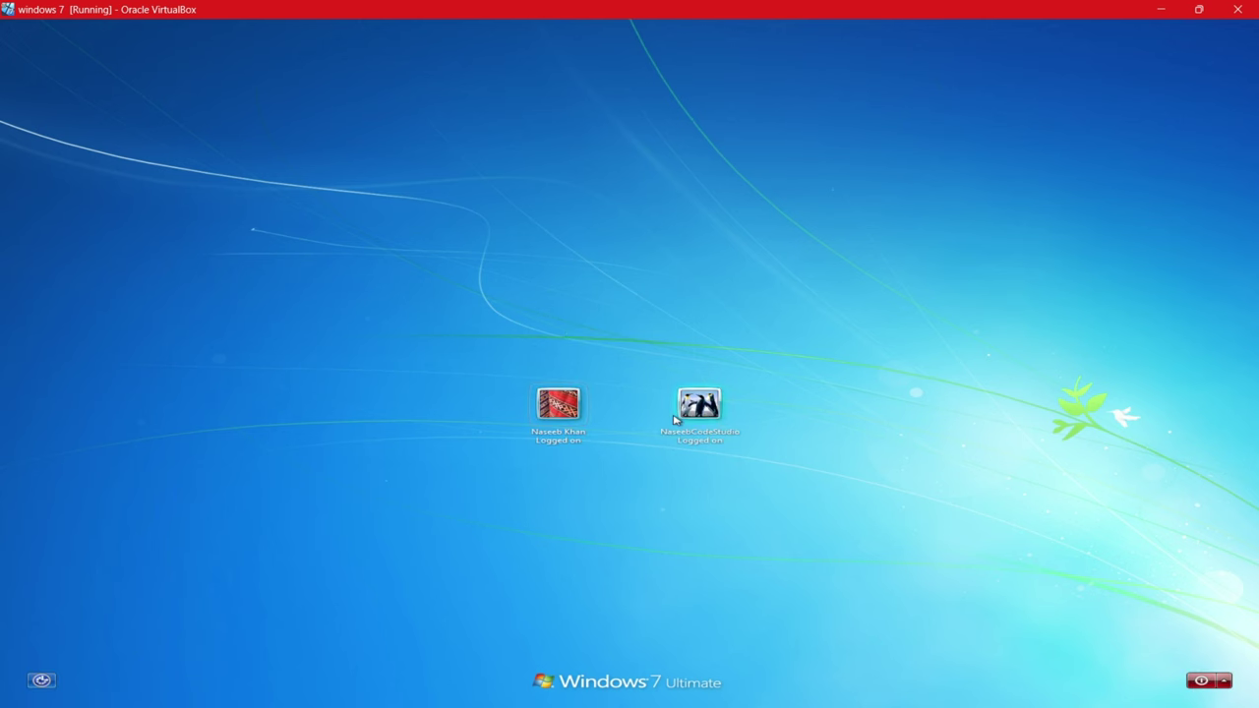
# - Sign back into the account with the new password after one incorrect attempt
pyautogui.click(696, 408)
pyautogui.write('1')
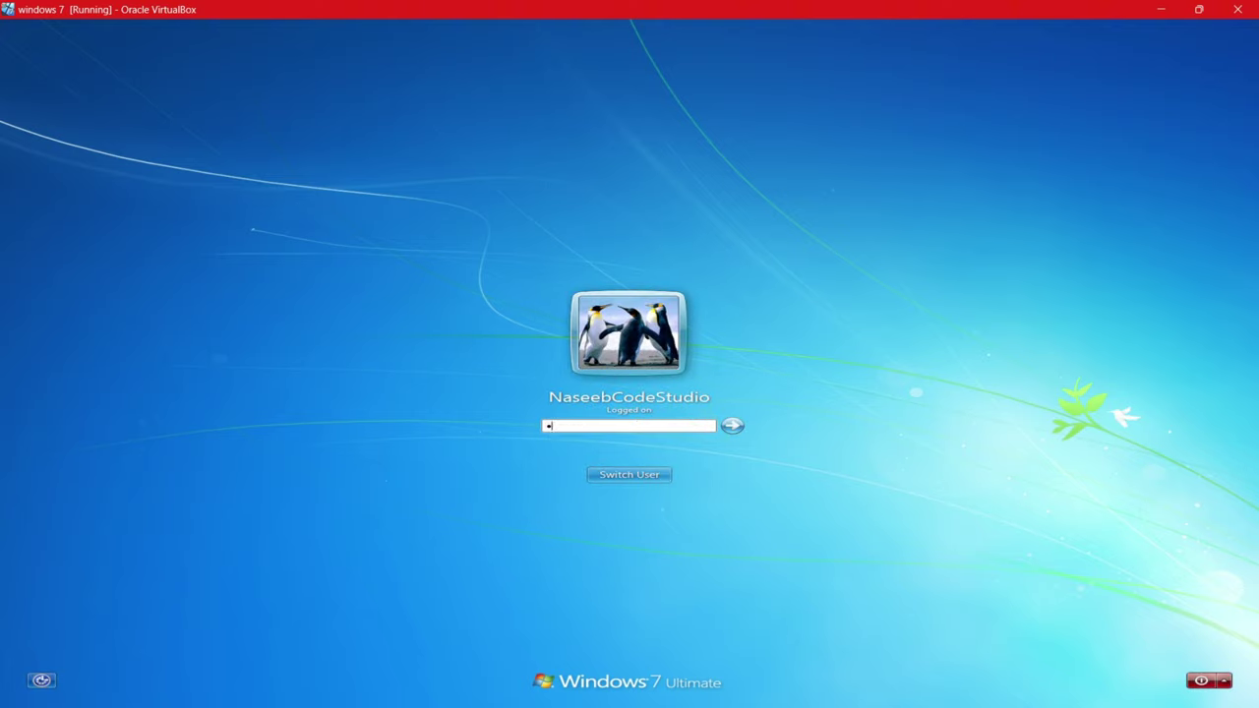
pyautogui.write('23')
pyautogui.press('Return')
pyautogui.press('Return')
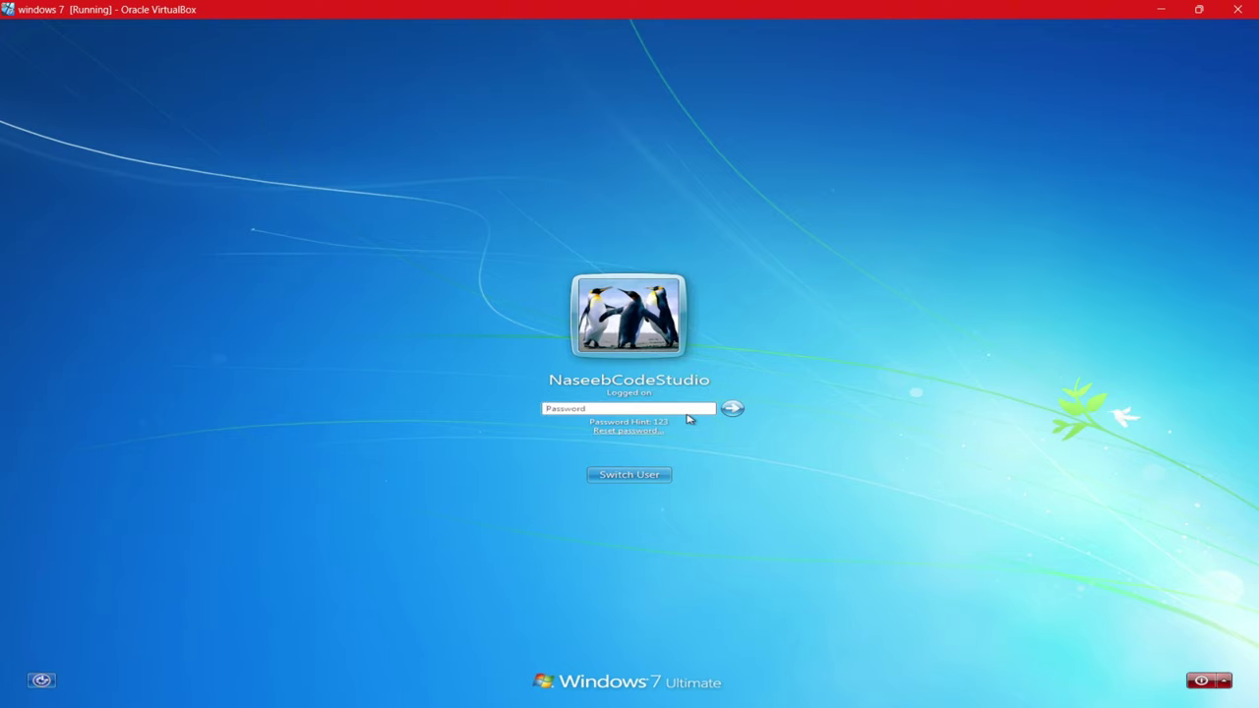
pyautogui.write('123456')
pyautogui.press('Return')
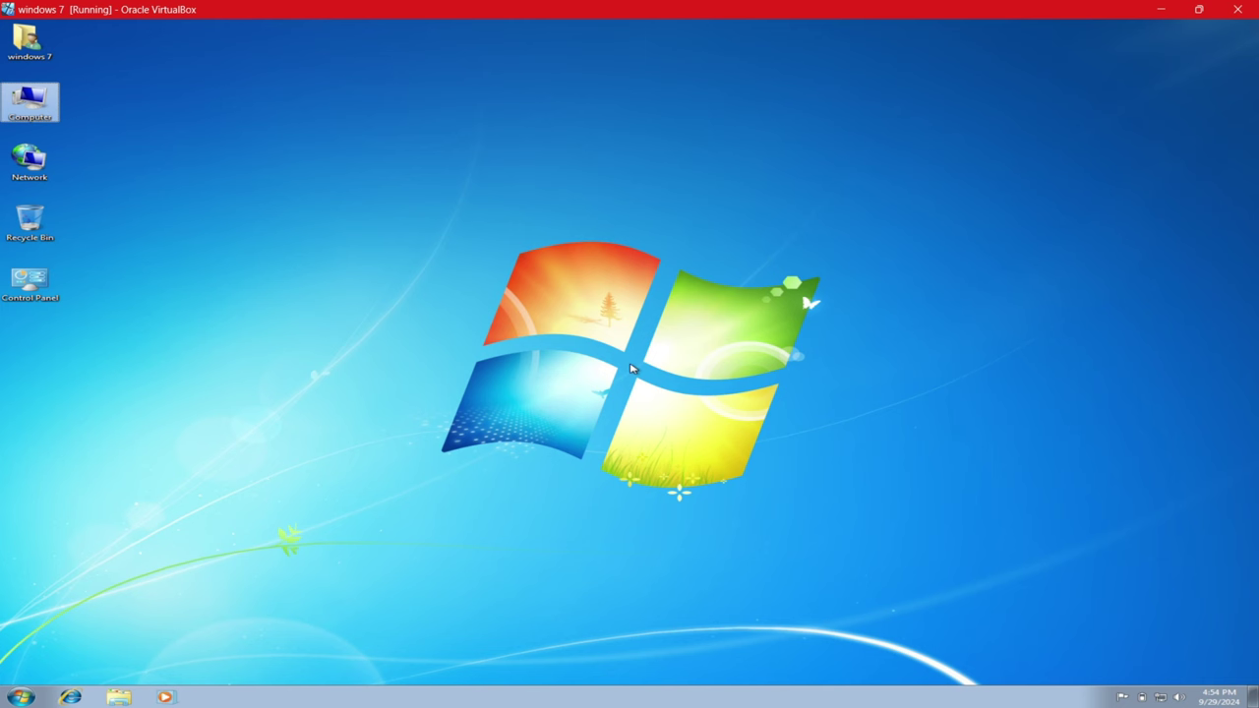
pyautogui.click(439, 369)
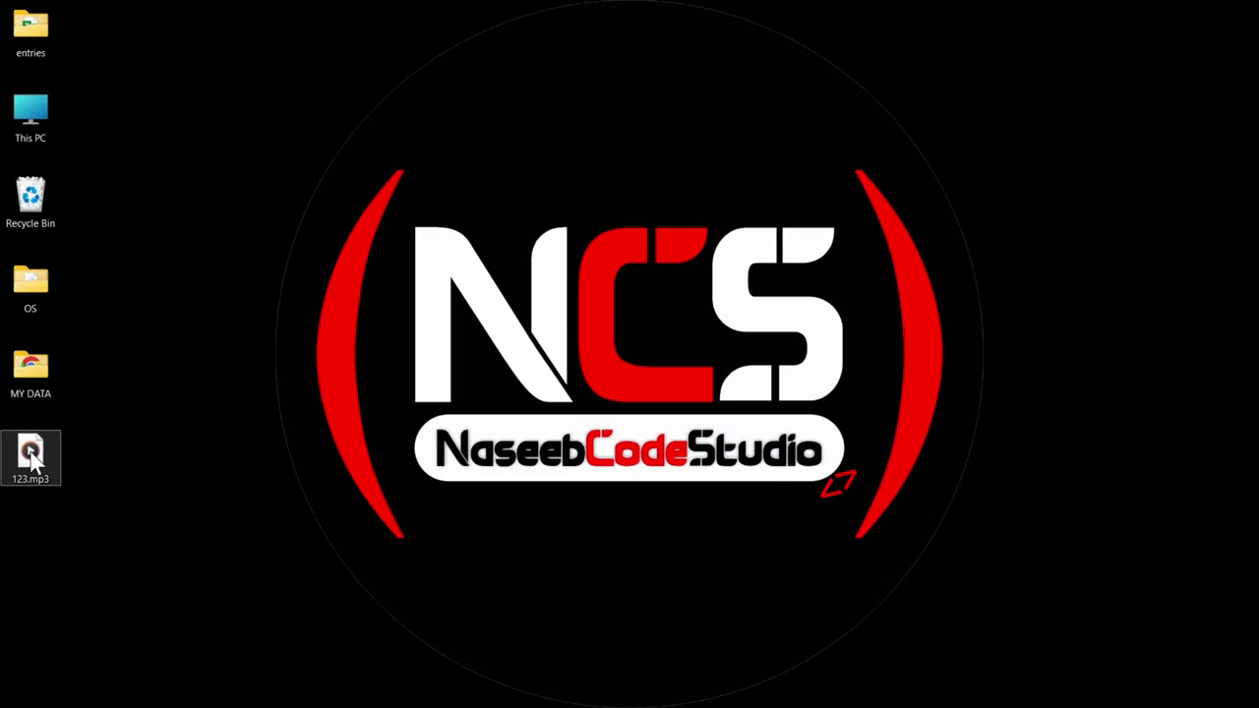
# - Move 123.mp3 into the MY DATA folder and open Control Panel from Start search
pyautogui.moveTo(33, 461); pyautogui.dragTo(43, 364)
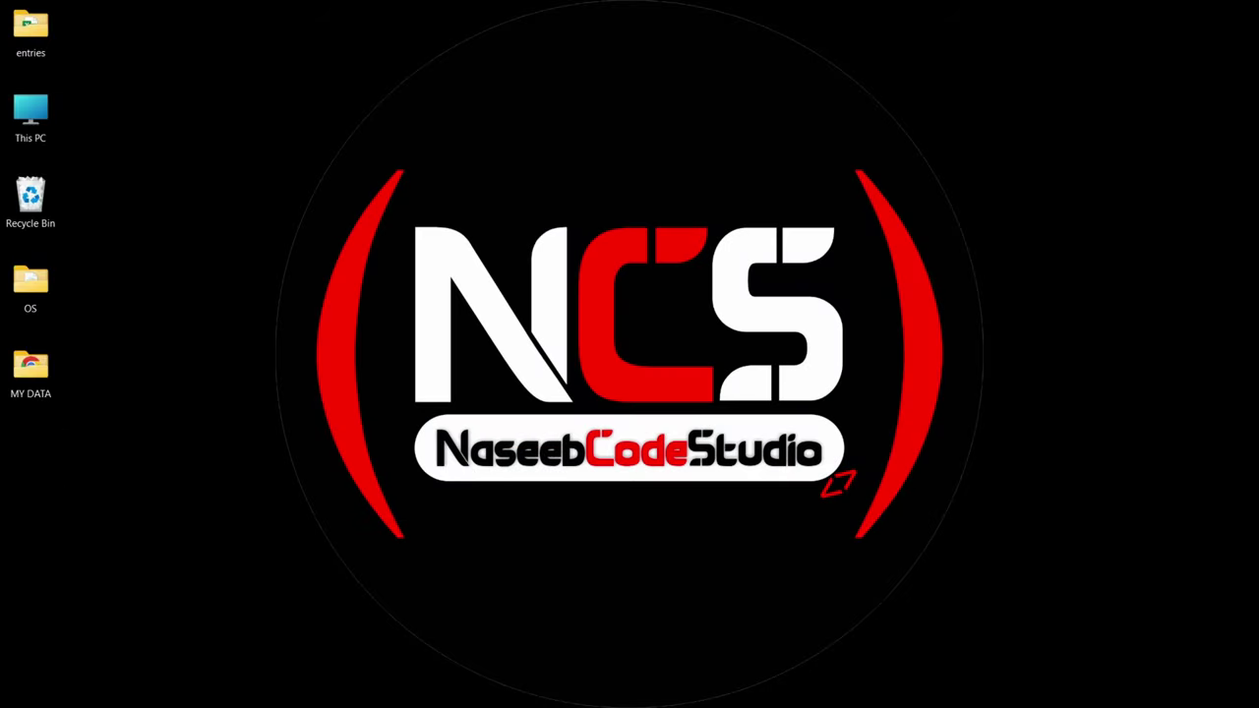
pyautogui.click(484, 688)
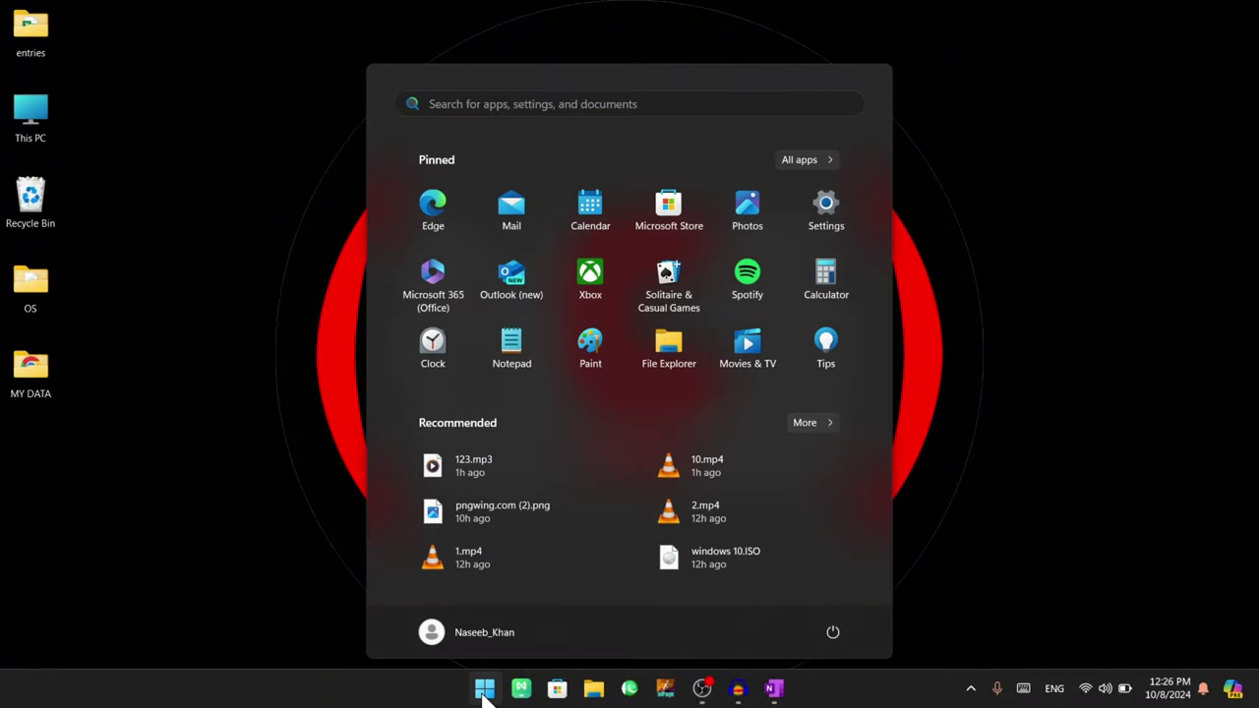
pyautogui.click(484, 689)
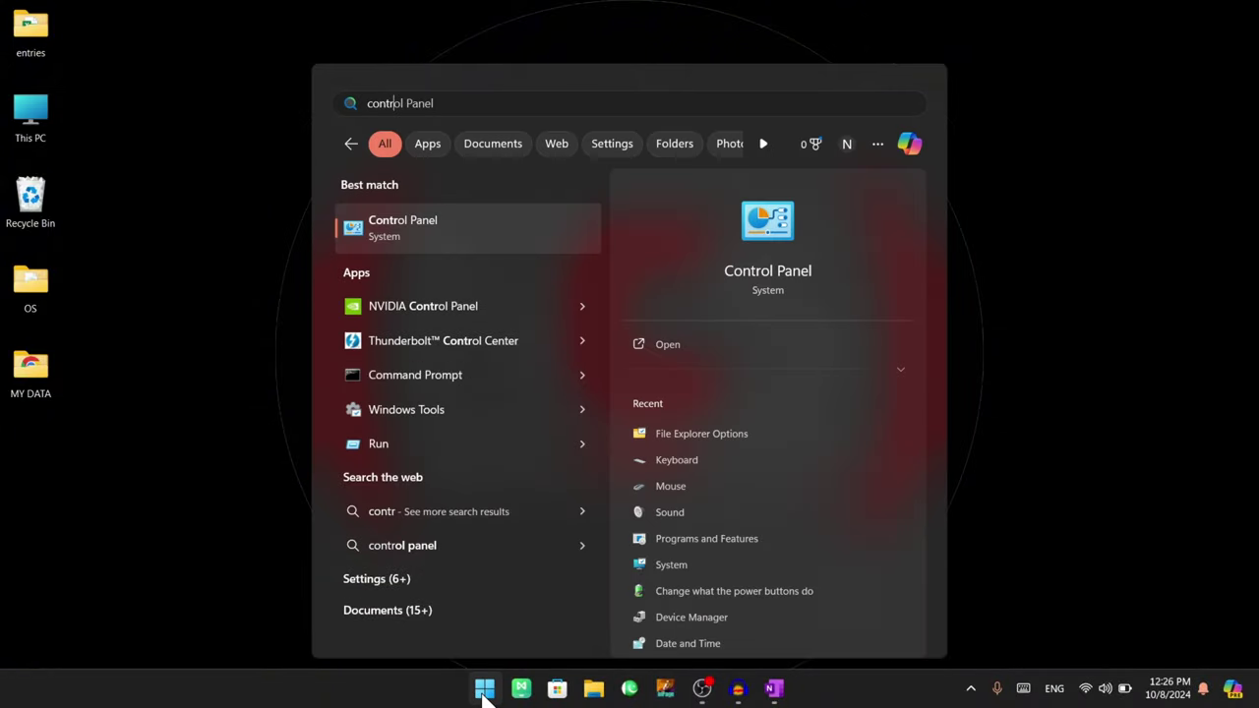
pyautogui.click(484, 689)
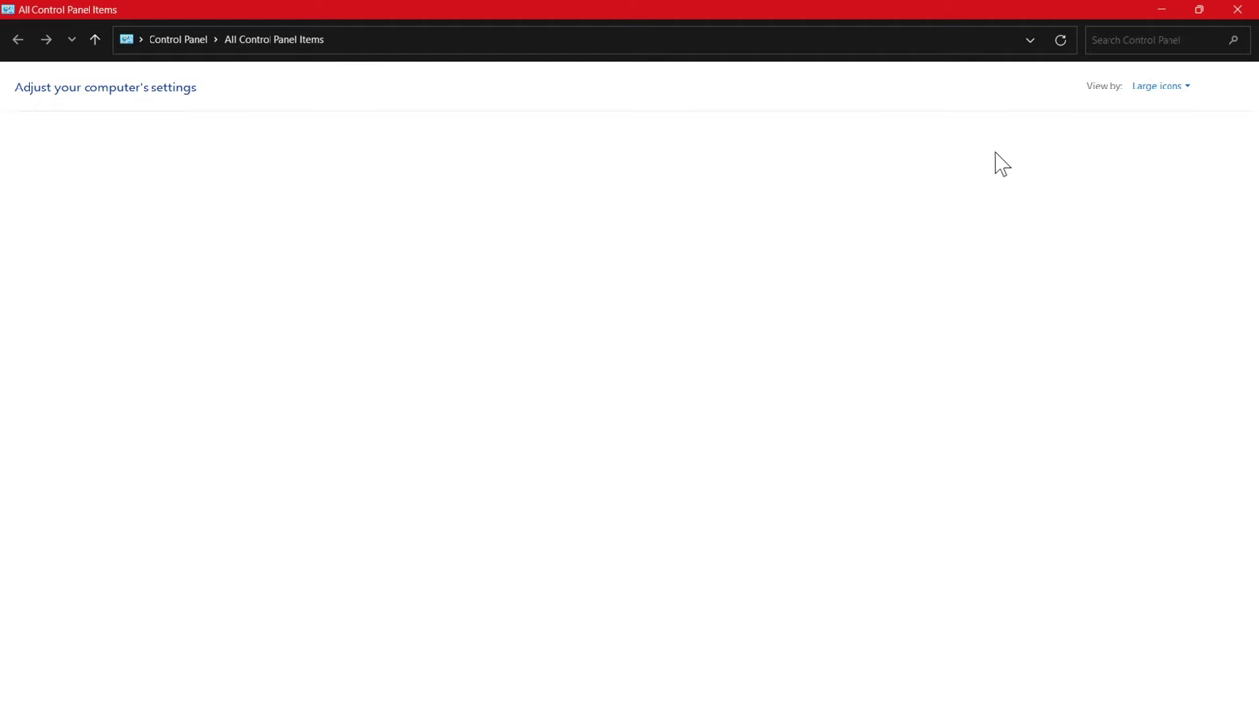
# - Switch Control Panel to Large icons and open User Accounts > Manage another account
pyautogui.click(1157, 89)
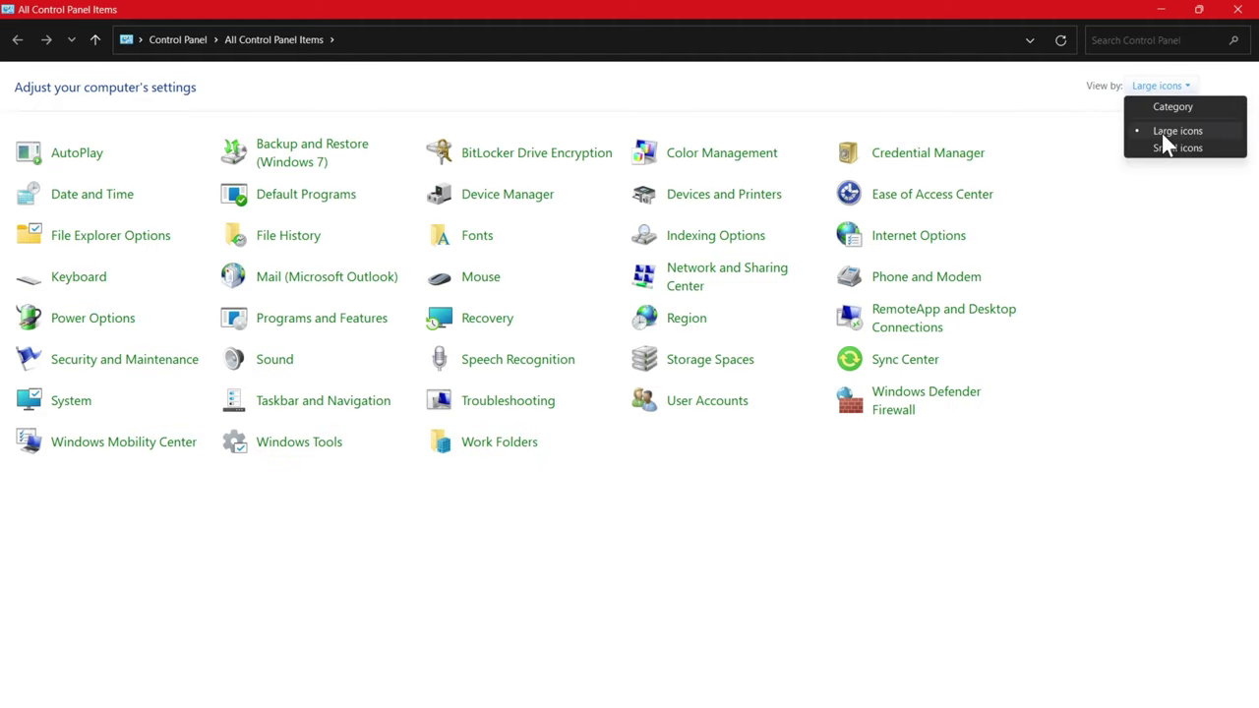
pyautogui.click(1161, 131)
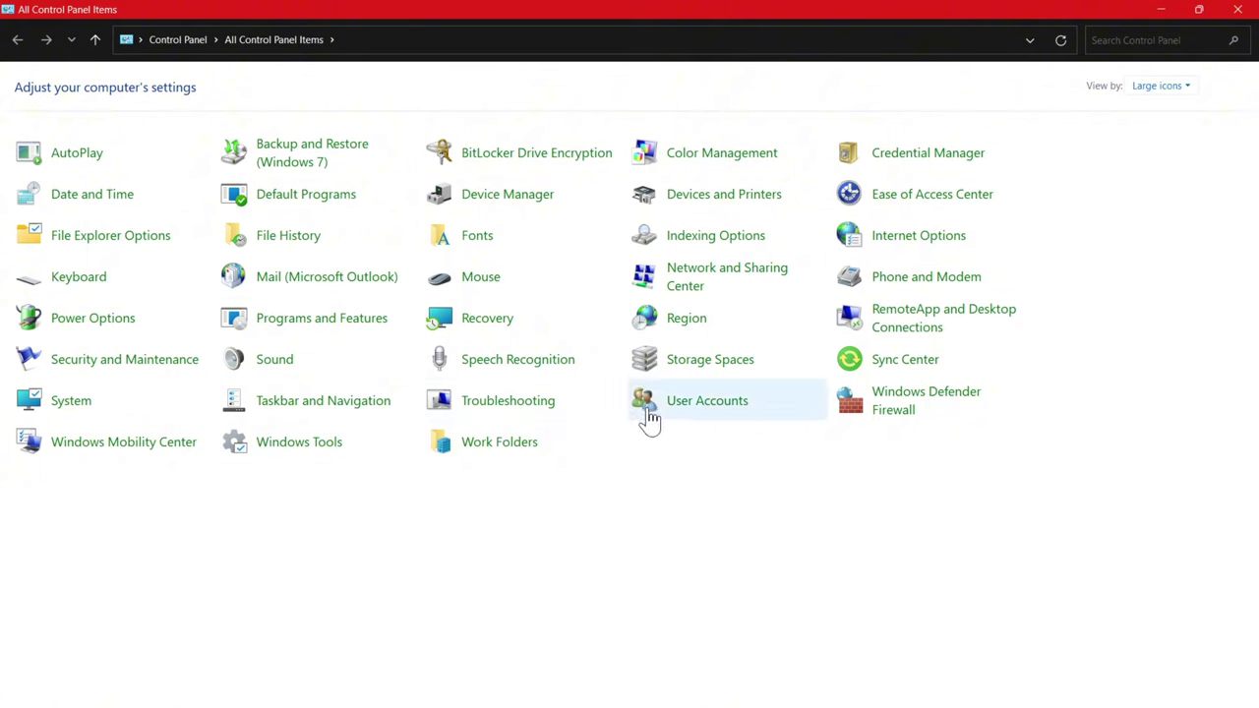
pyautogui.click(705, 411)
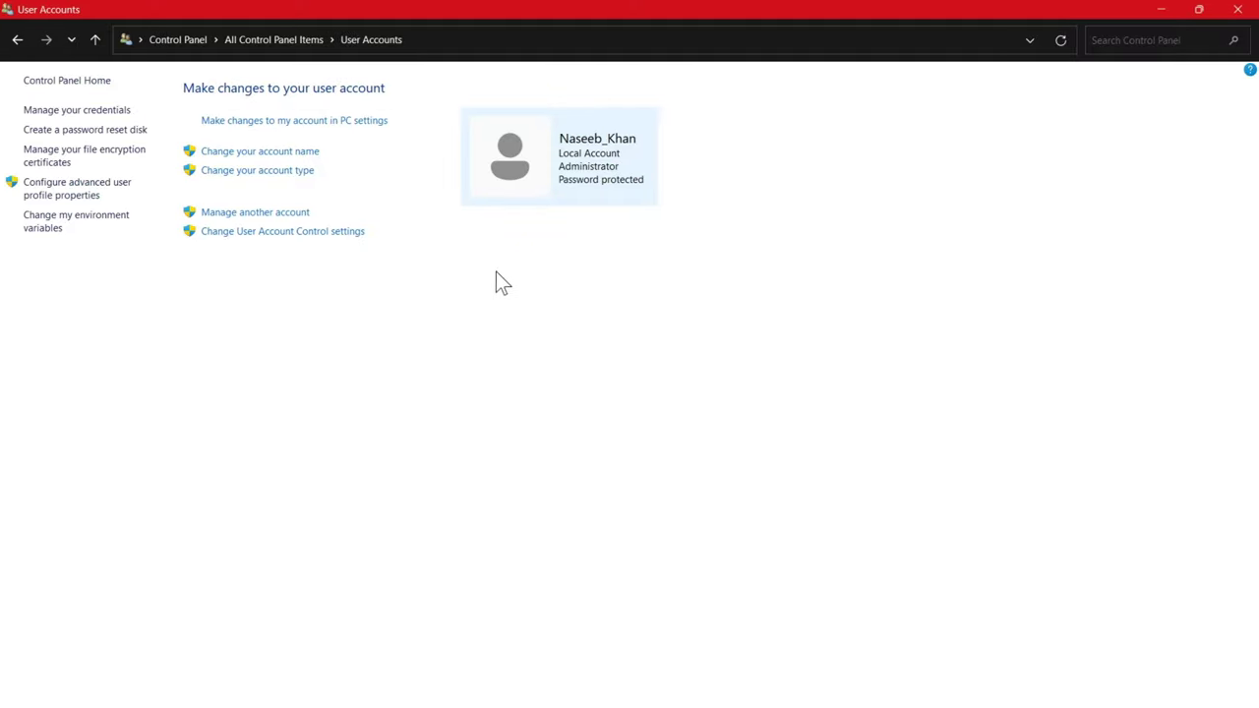
pyautogui.click(239, 216)
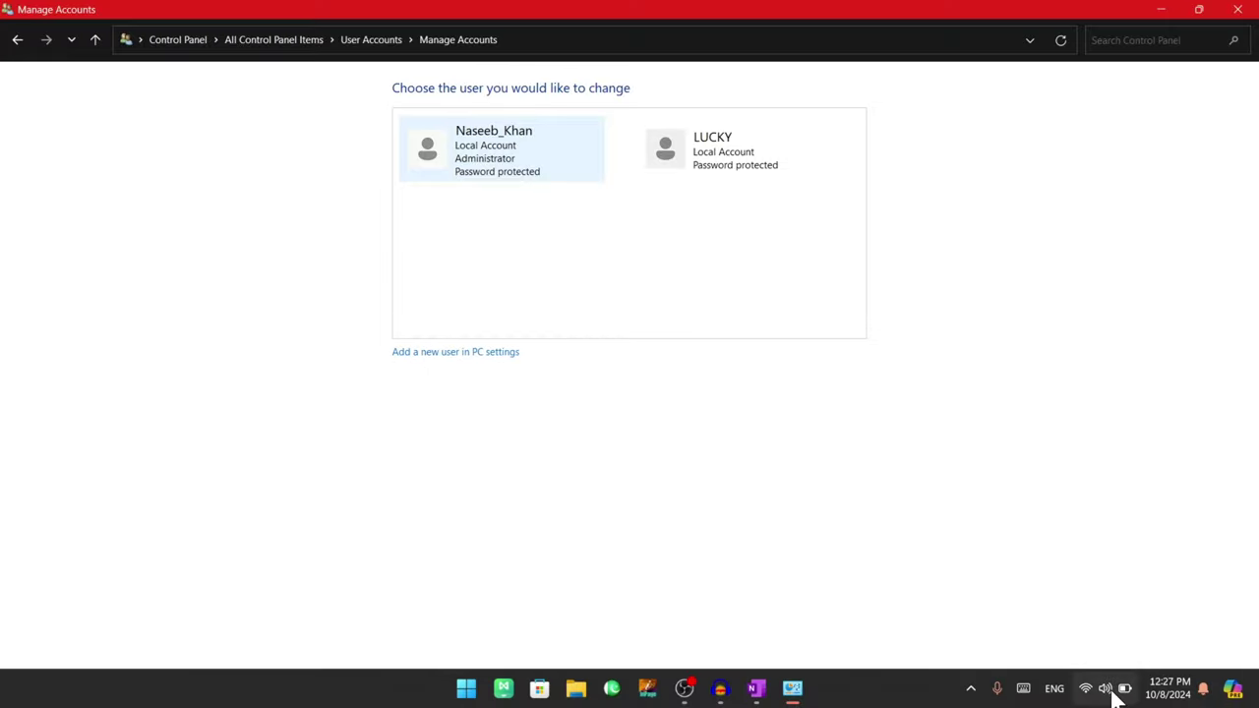
# - Start adding a new local user and enter the user name 123
pyautogui.click(1105, 699)
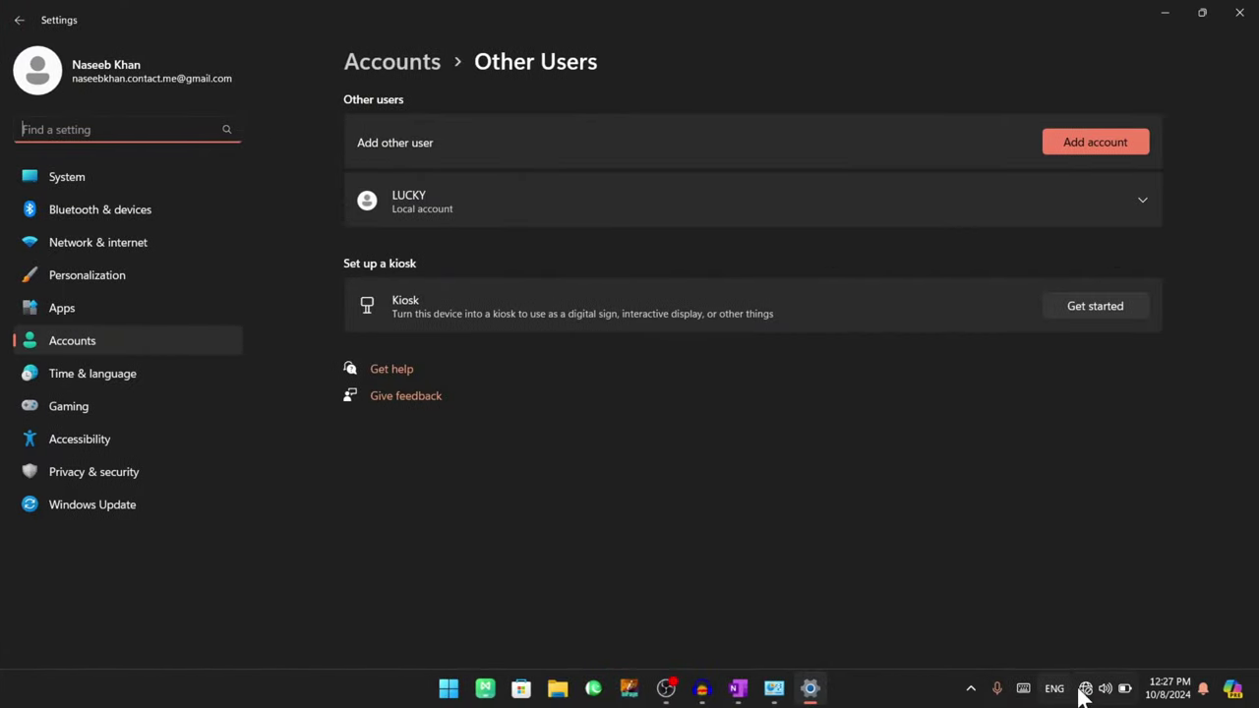
pyautogui.click(1090, 141)
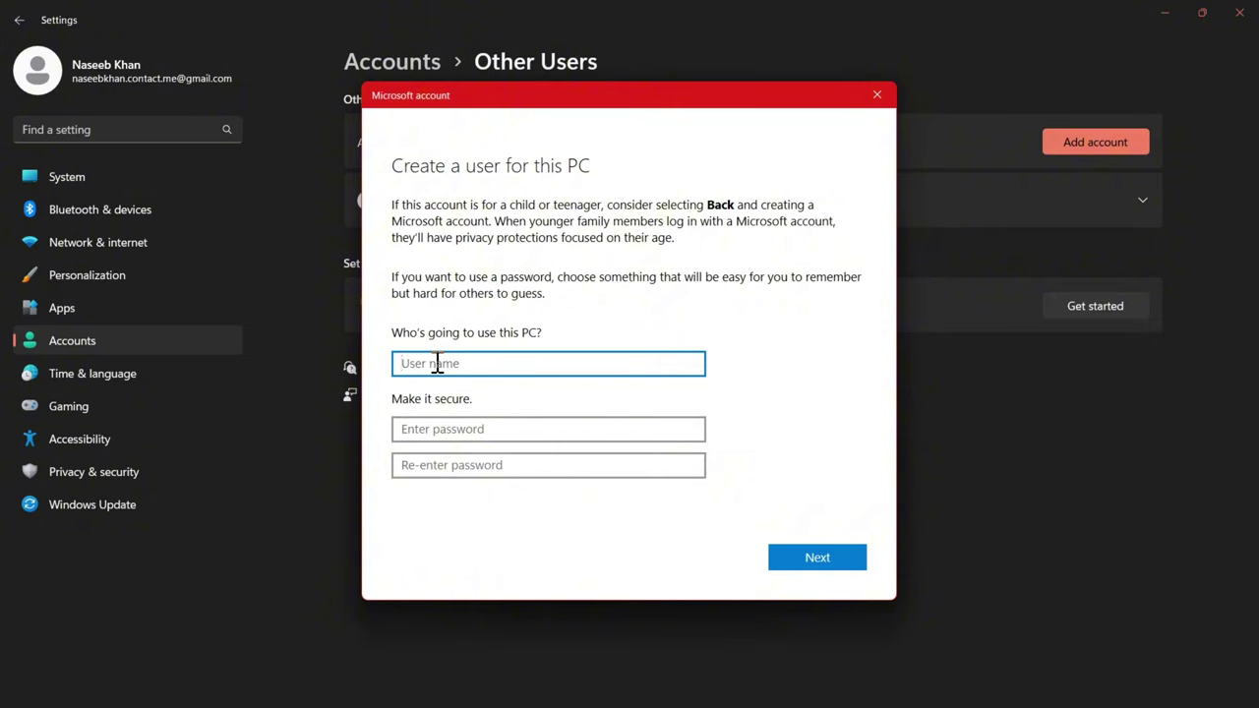
pyautogui.write('123')
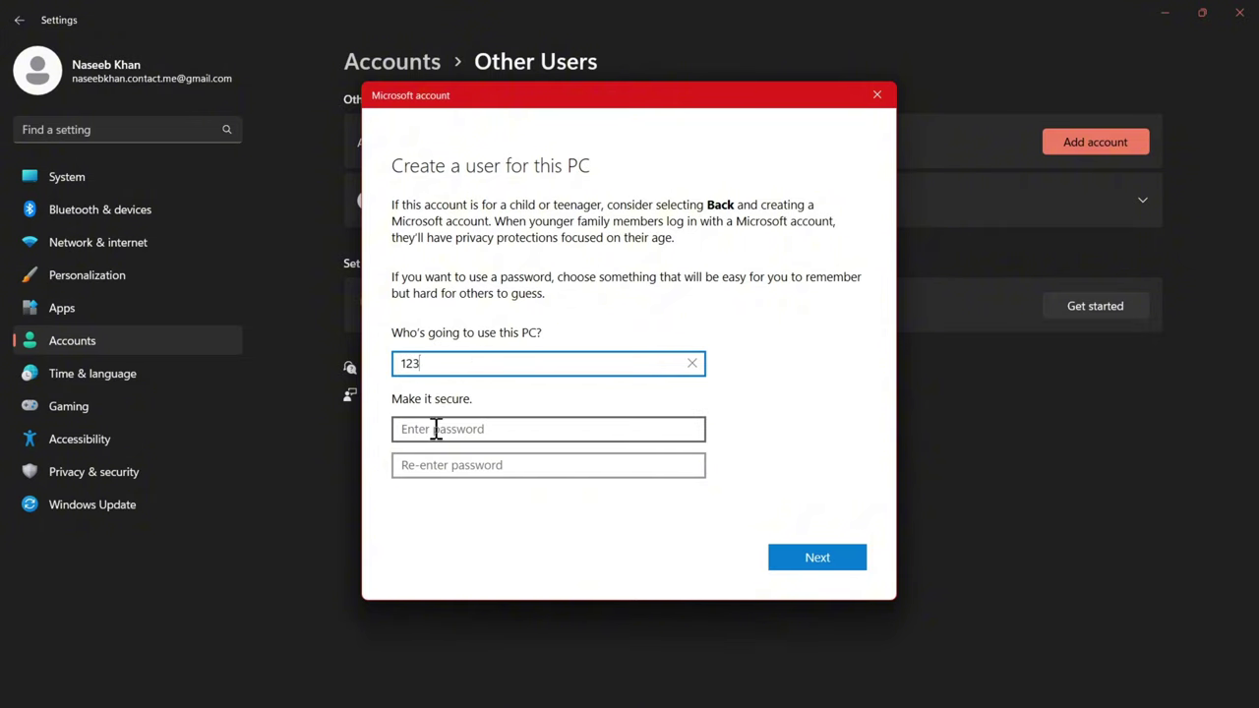
# - Fill in and re-check the password and confirm fields, then create local account 123
pyautogui.click(435, 430)
pyautogui.write('123')
pyautogui.write('3')
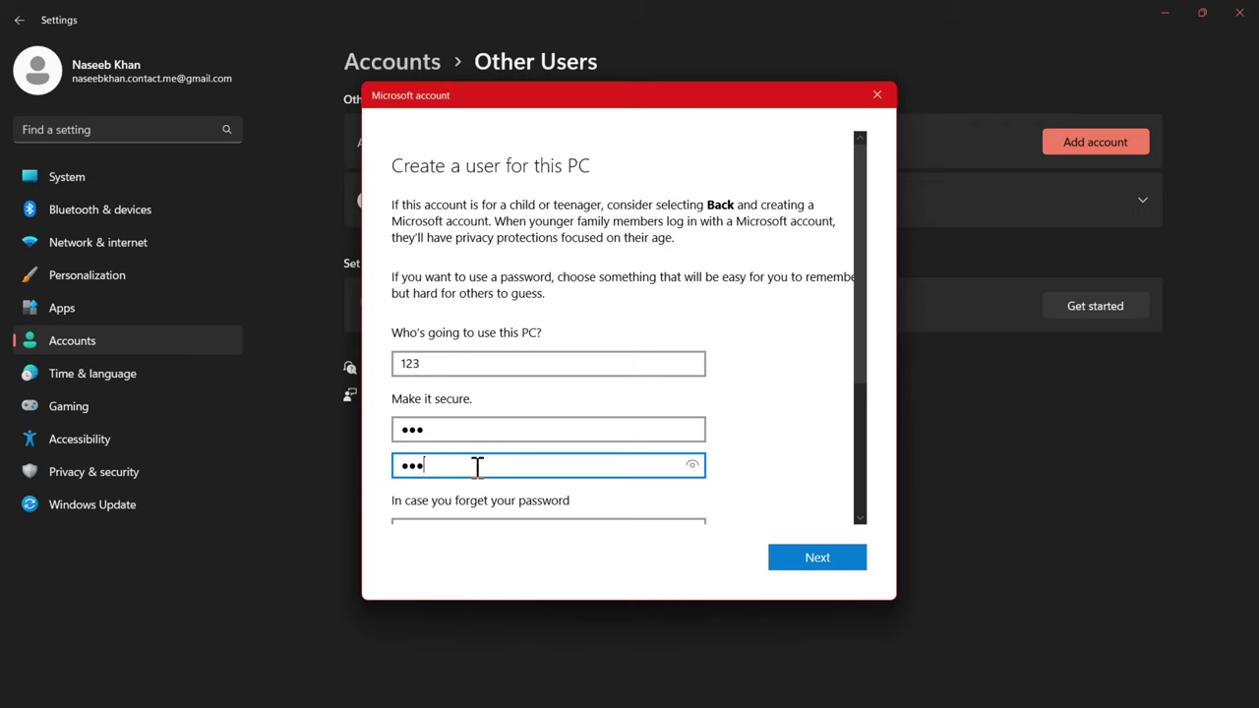
pyautogui.scroll(-2, 472, 472)
pyautogui.scroll(1, 584, 445)
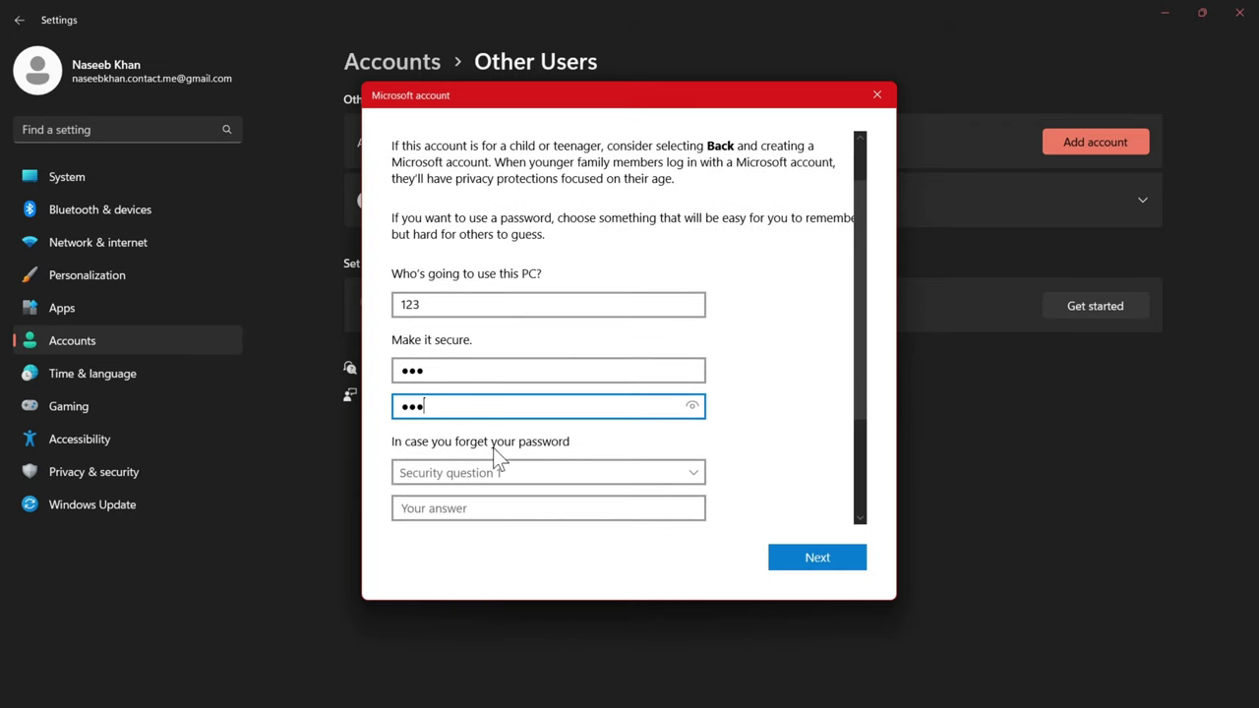
pyautogui.moveTo(443, 405); pyautogui.dragTo(379, 407)
pyautogui.scroll(-2, 472, 436)
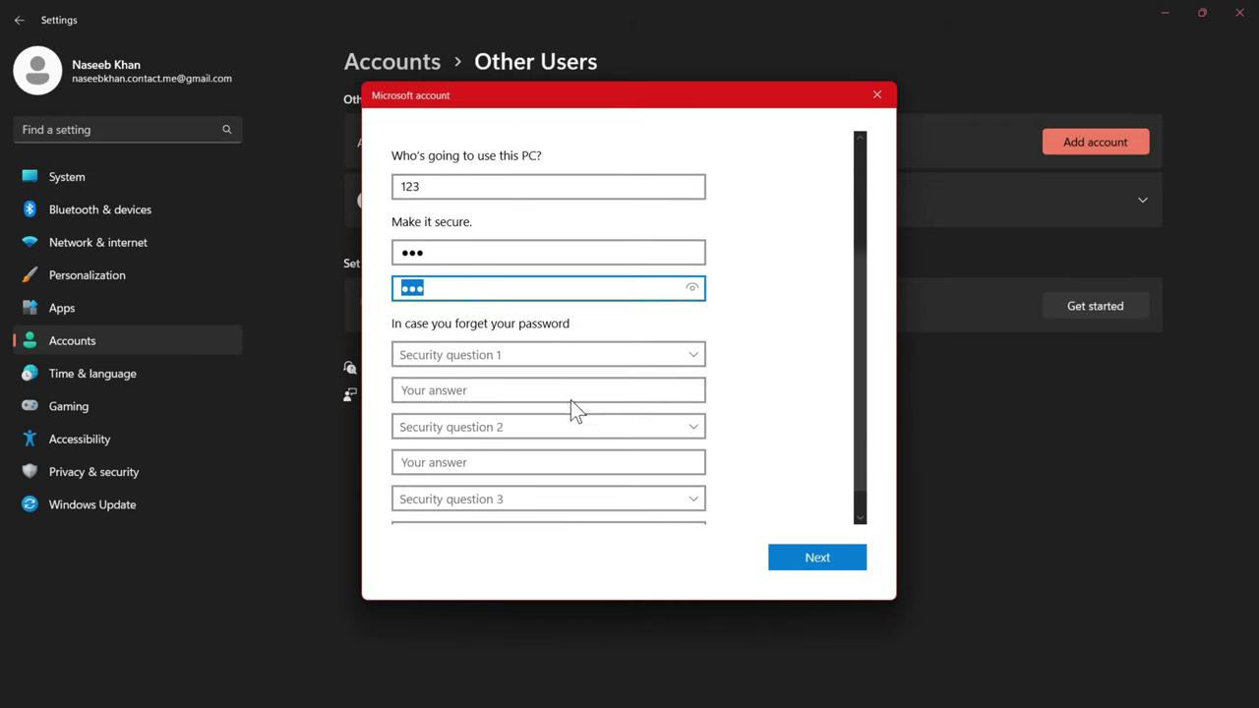
pyautogui.hotkey('shift', 'Tab')
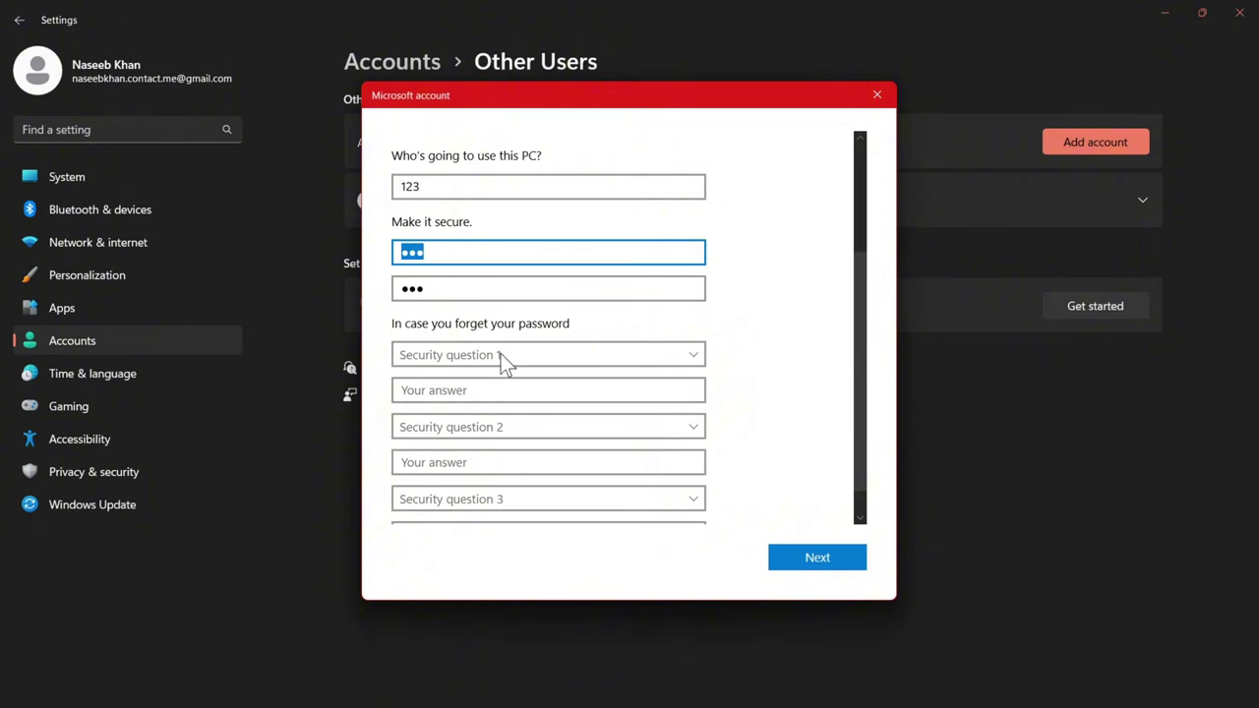
pyautogui.click(433, 284)
pyautogui.click(431, 253)
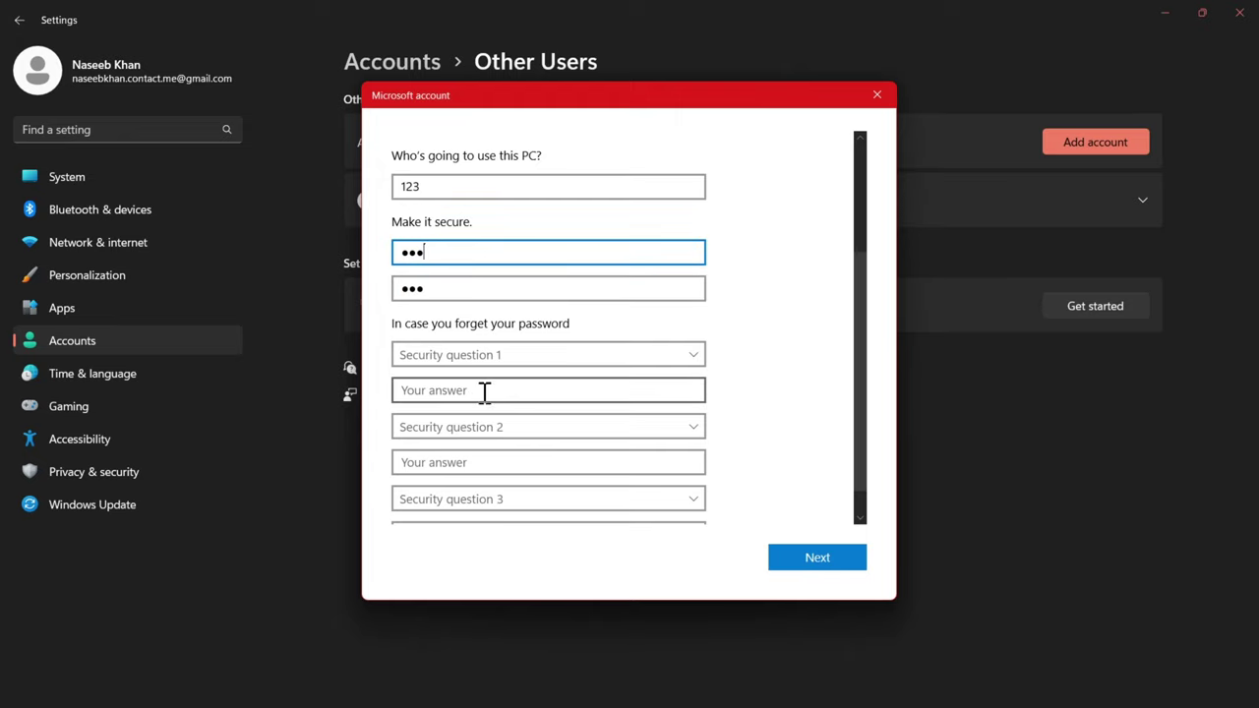
pyautogui.scroll(-1, 484, 392)
pyautogui.scroll(3, 481, 396)
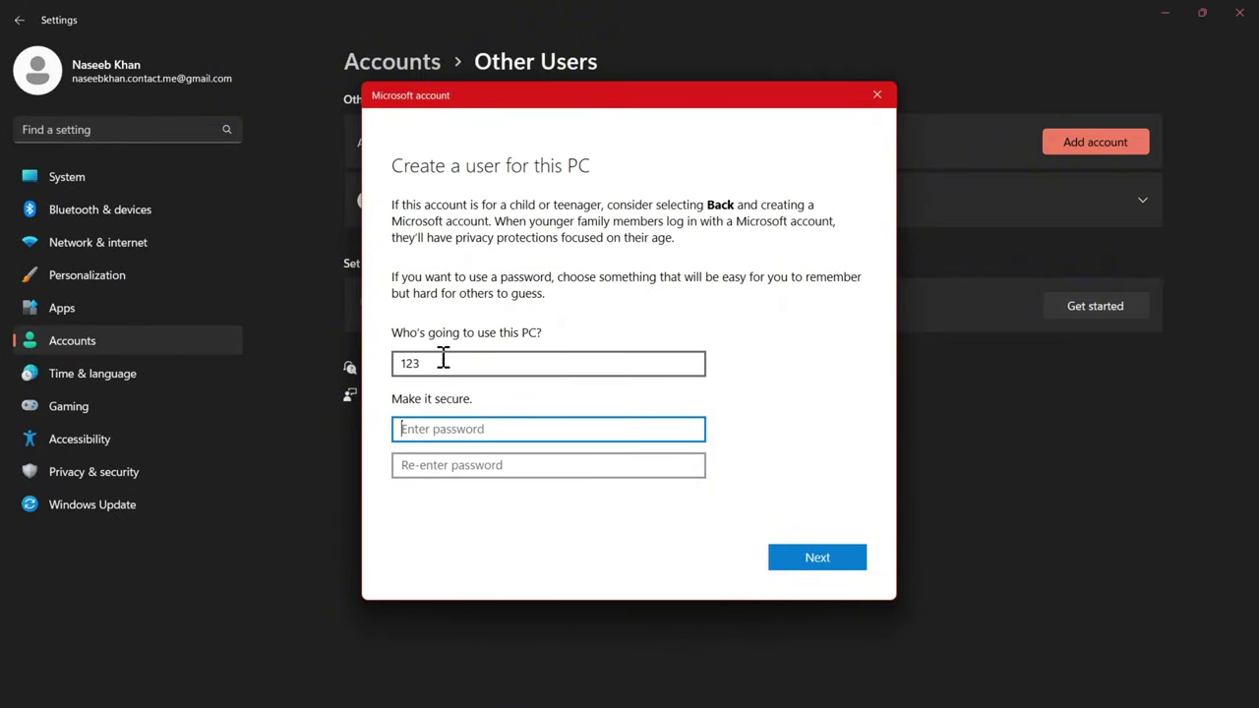
pyautogui.click(802, 559)
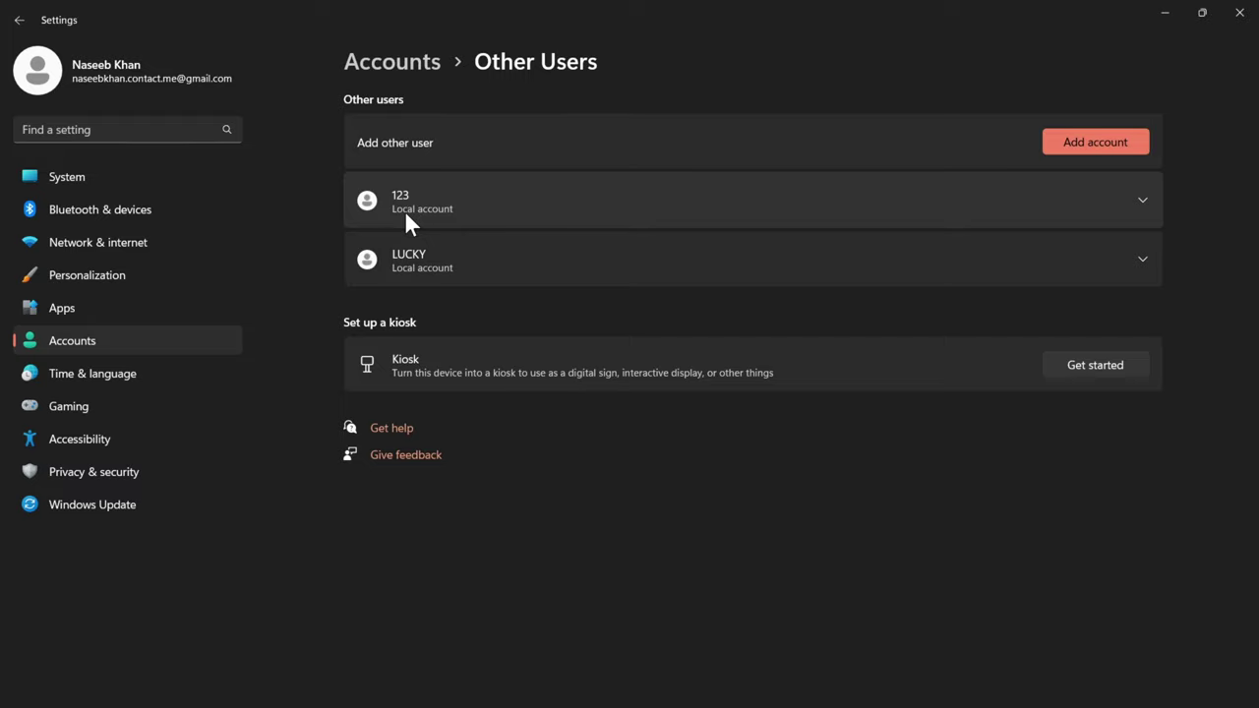
# - Change the 123 account's type to Standard User and leave the Other users page
pyautogui.click(565, 211)
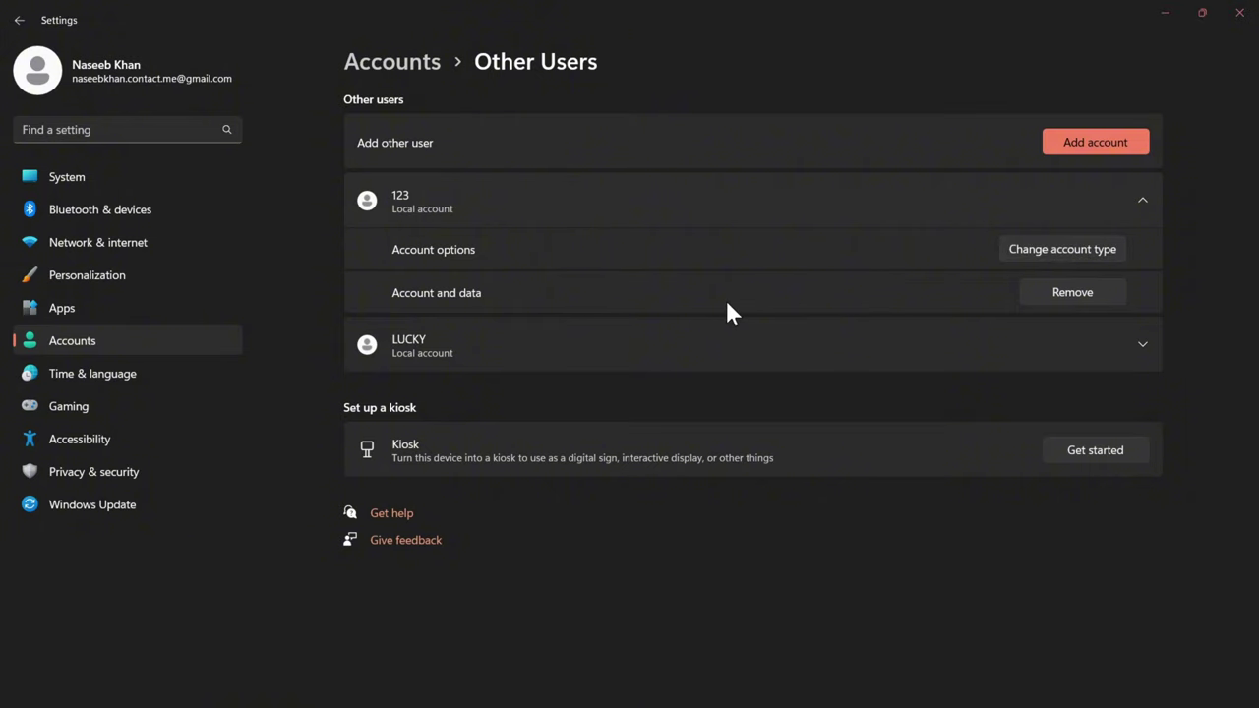
pyautogui.click(465, 376)
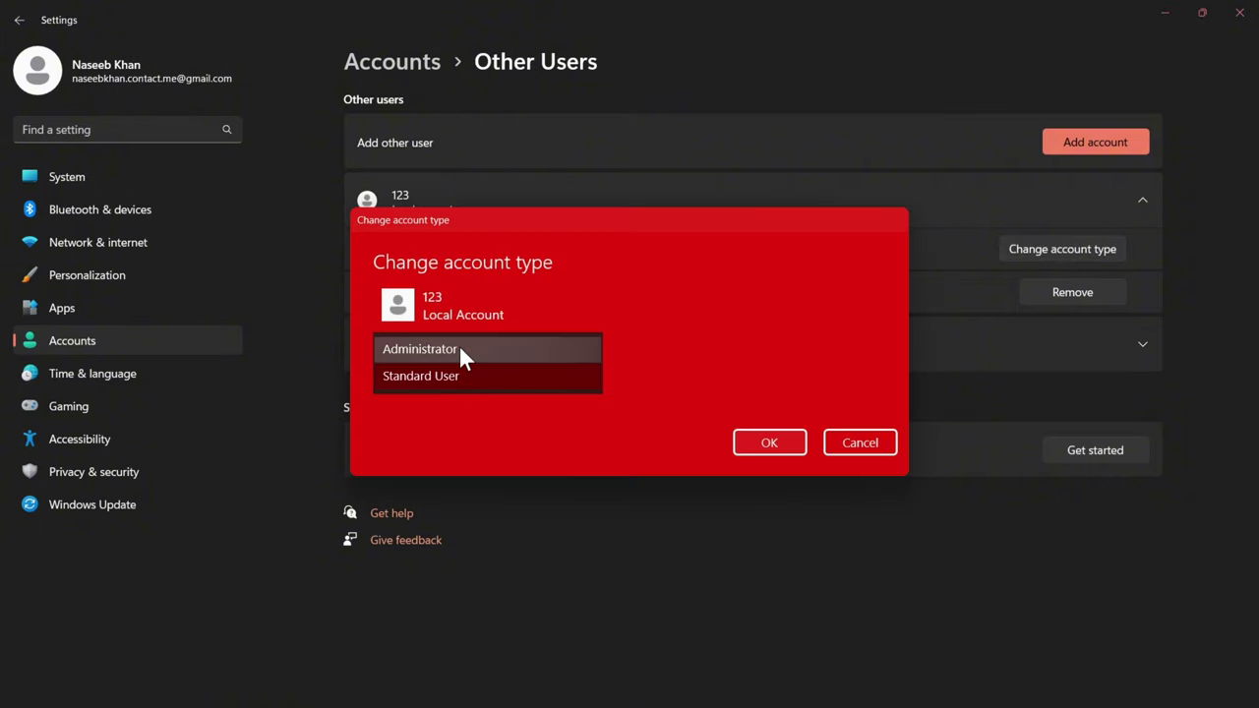
pyautogui.click(459, 347)
pyautogui.click(464, 372)
pyautogui.click(468, 403)
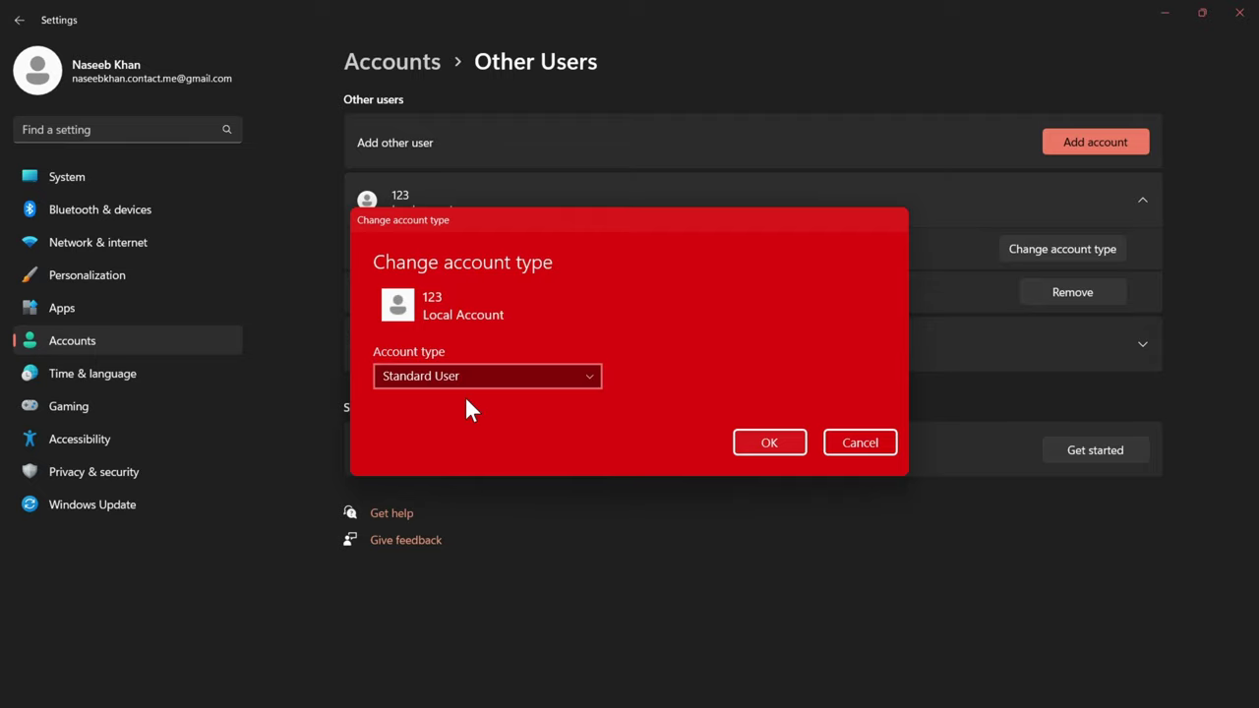
pyautogui.click(838, 444)
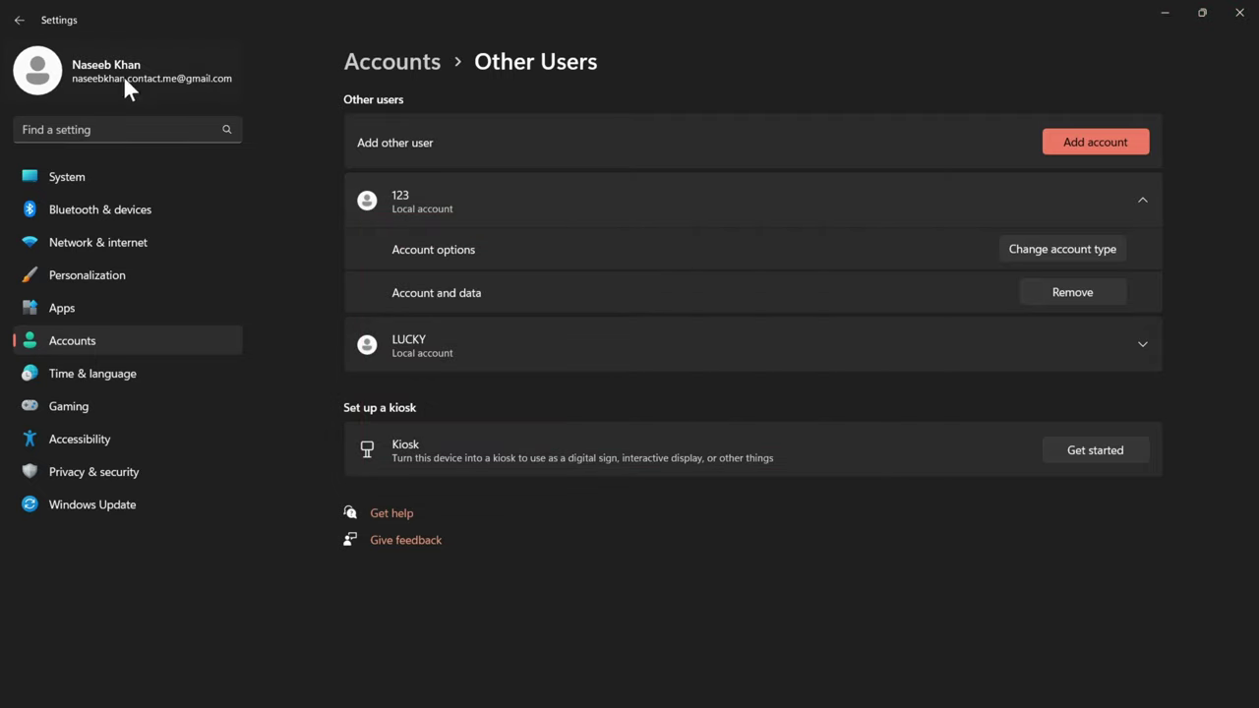
pyautogui.click(20, 20)
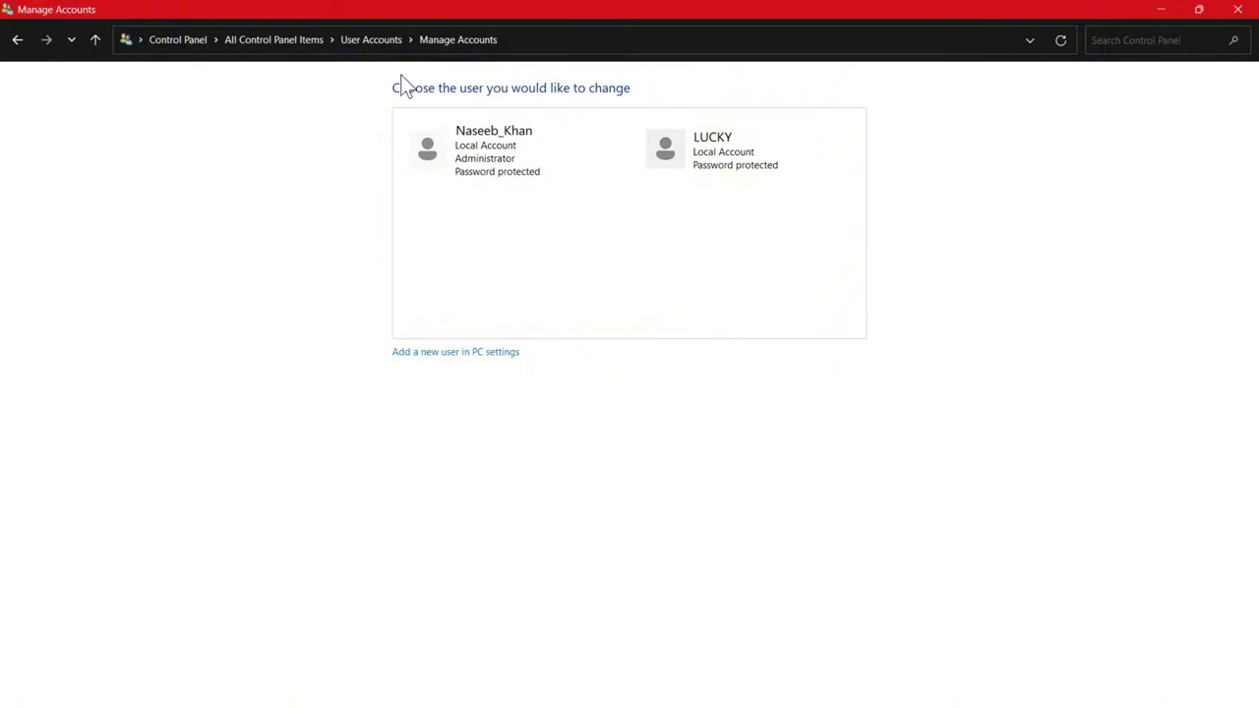
# - Reopen Control Panel via 'control panel' search and open the 123 account under Manage another account
pyautogui.click(1236, 10)
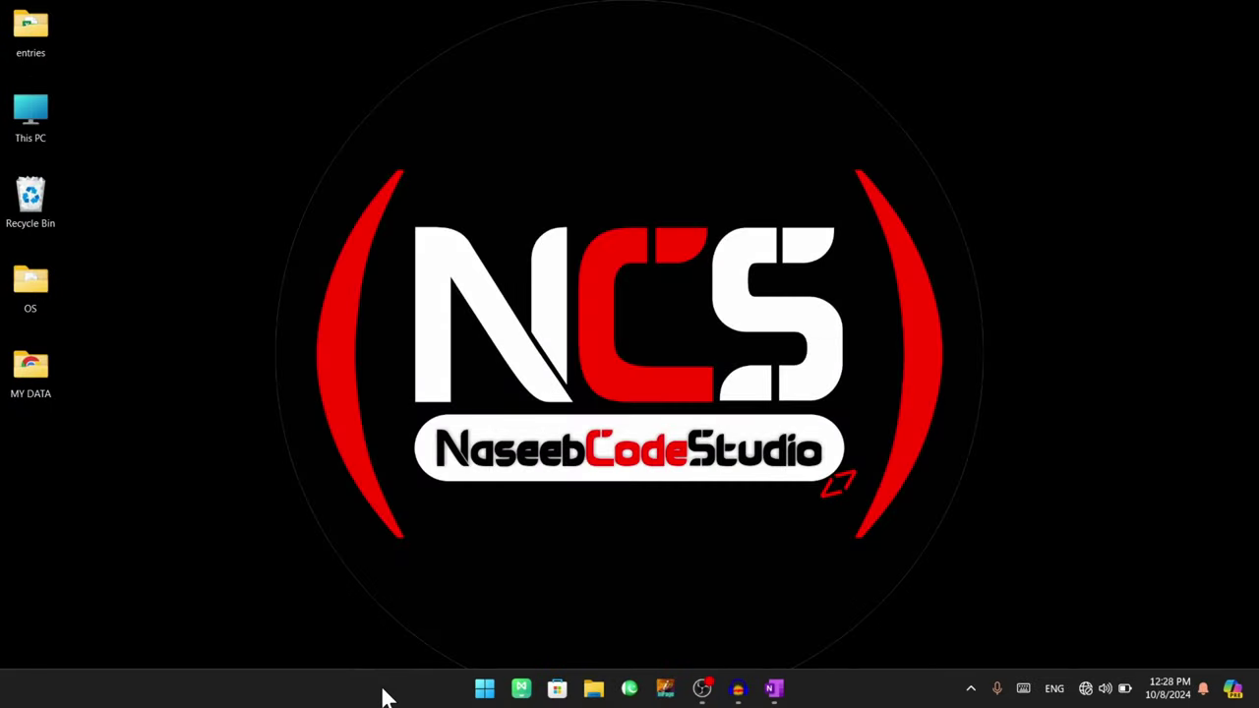
pyautogui.press('super+n')
pyautogui.press('super+s')
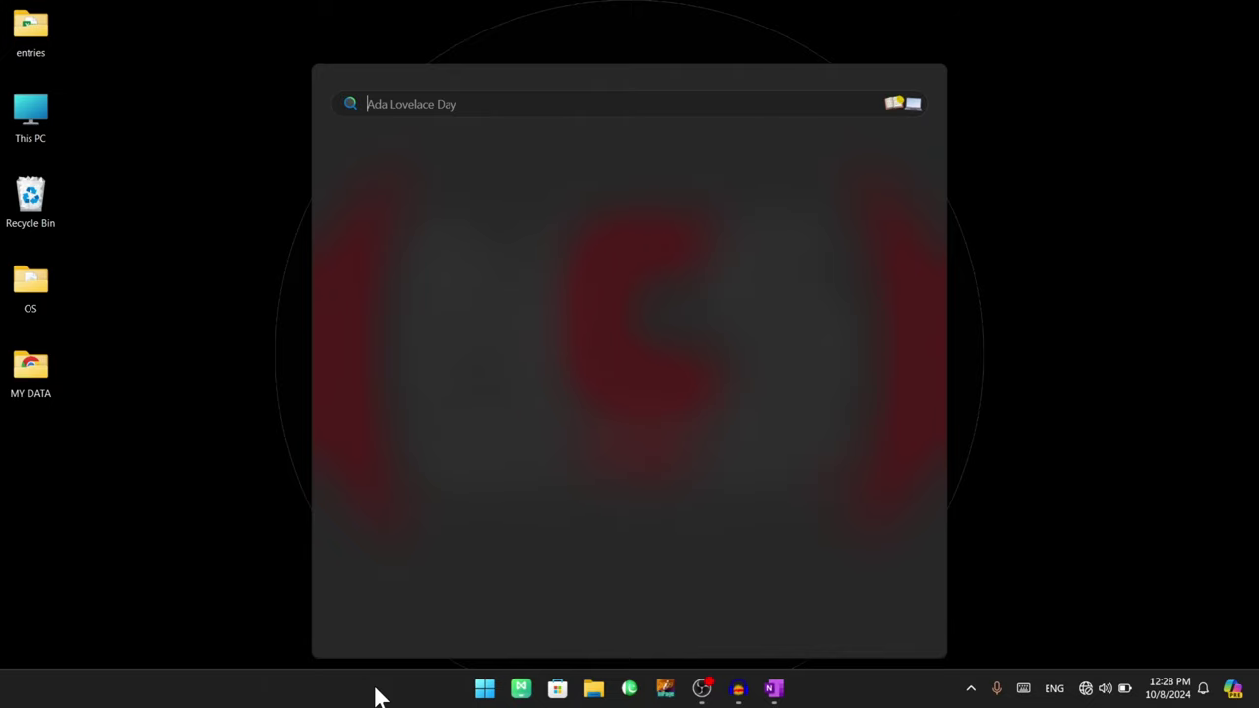
pyautogui.write('control panel')
pyautogui.press('Return')
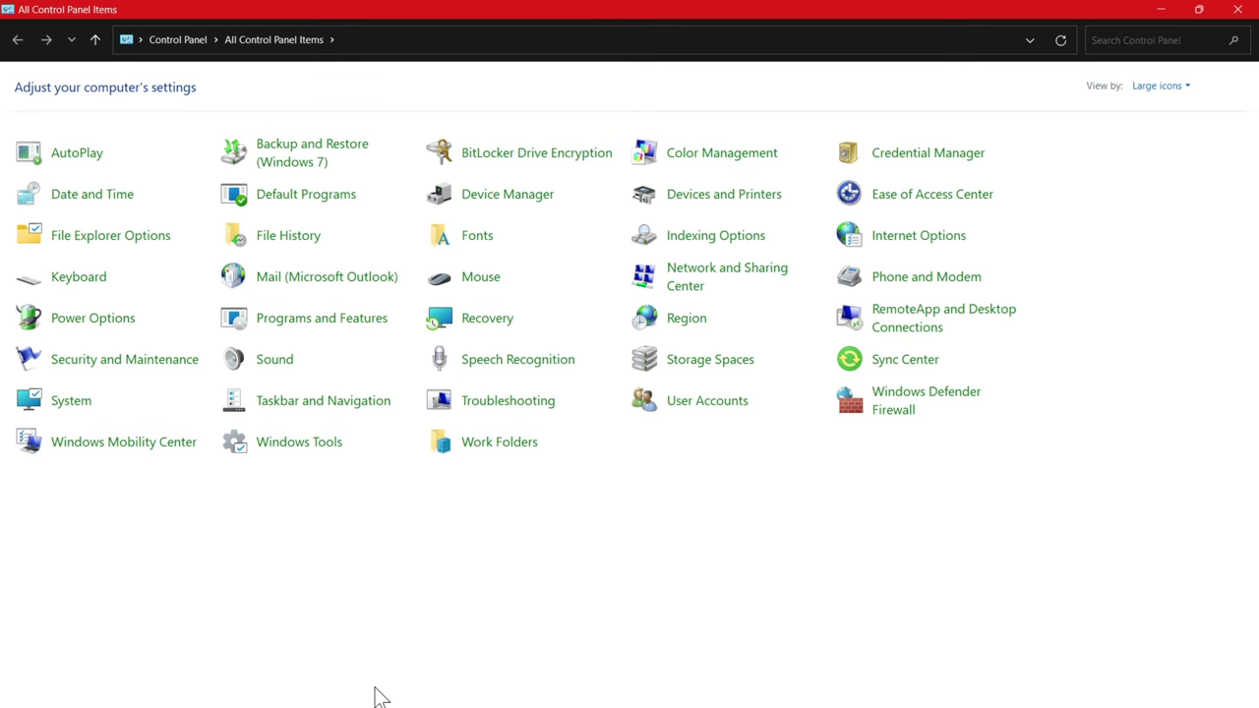
pyautogui.click(683, 406)
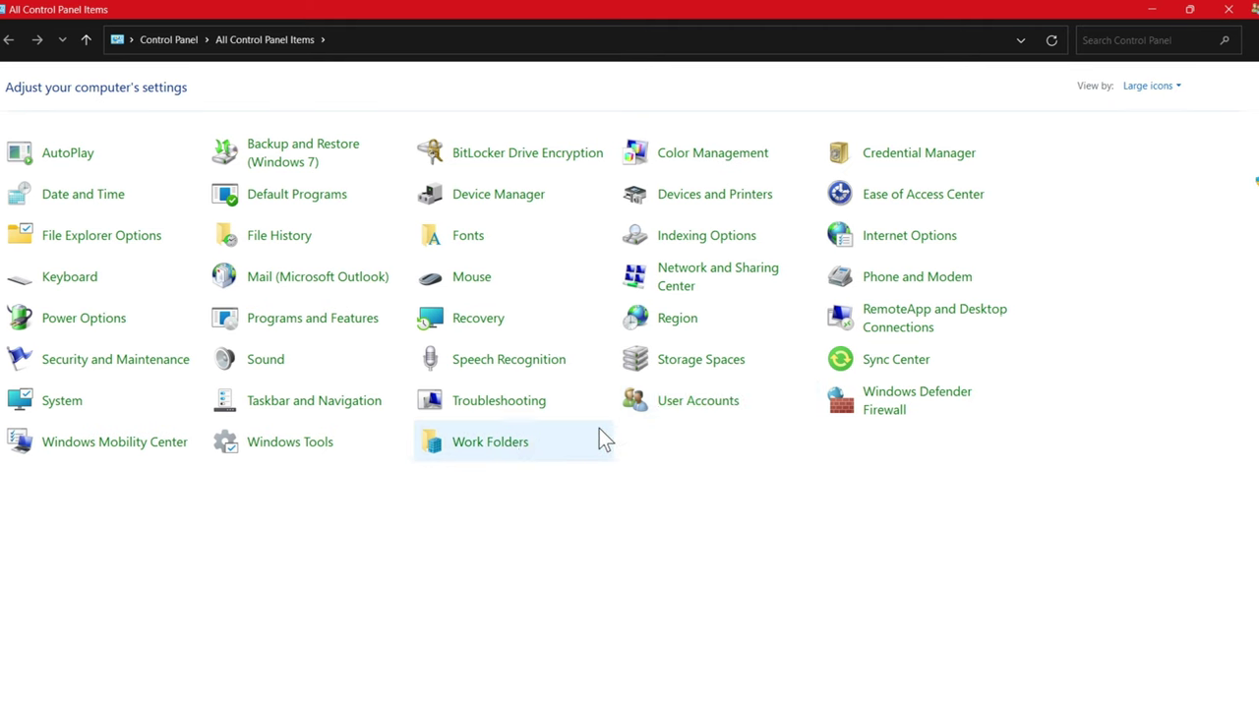
pyautogui.click(243, 217)
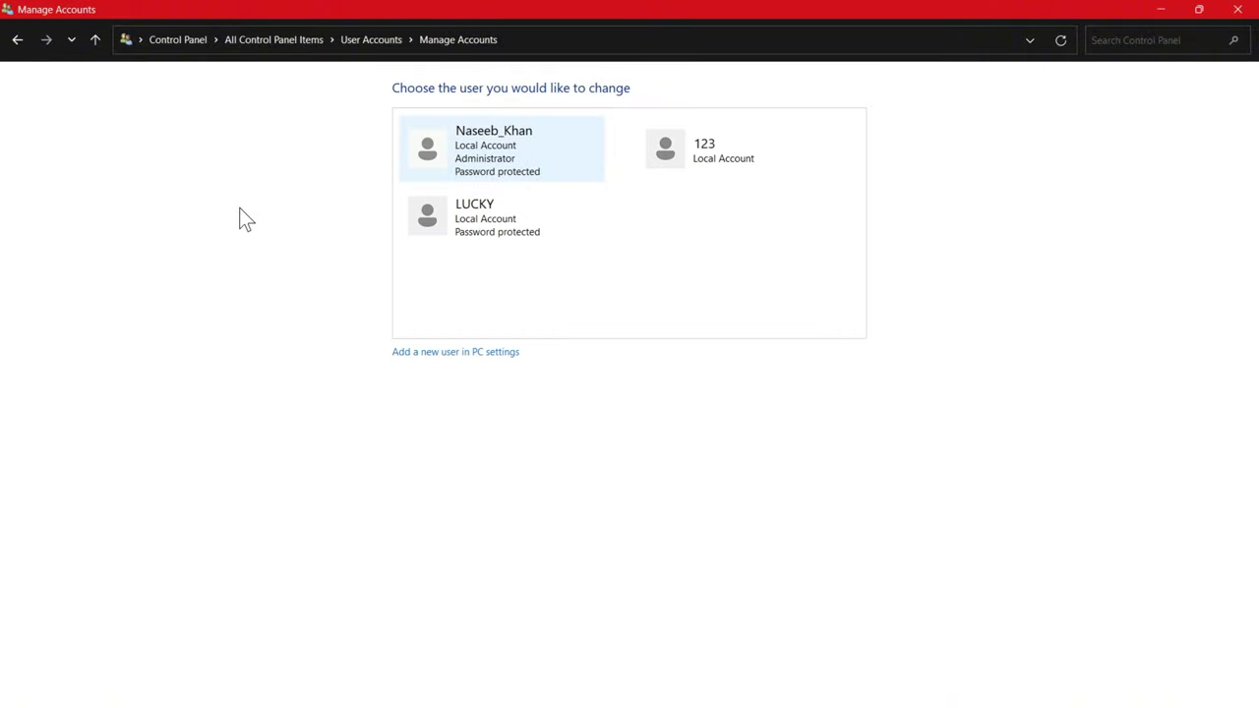
pyautogui.click(725, 160)
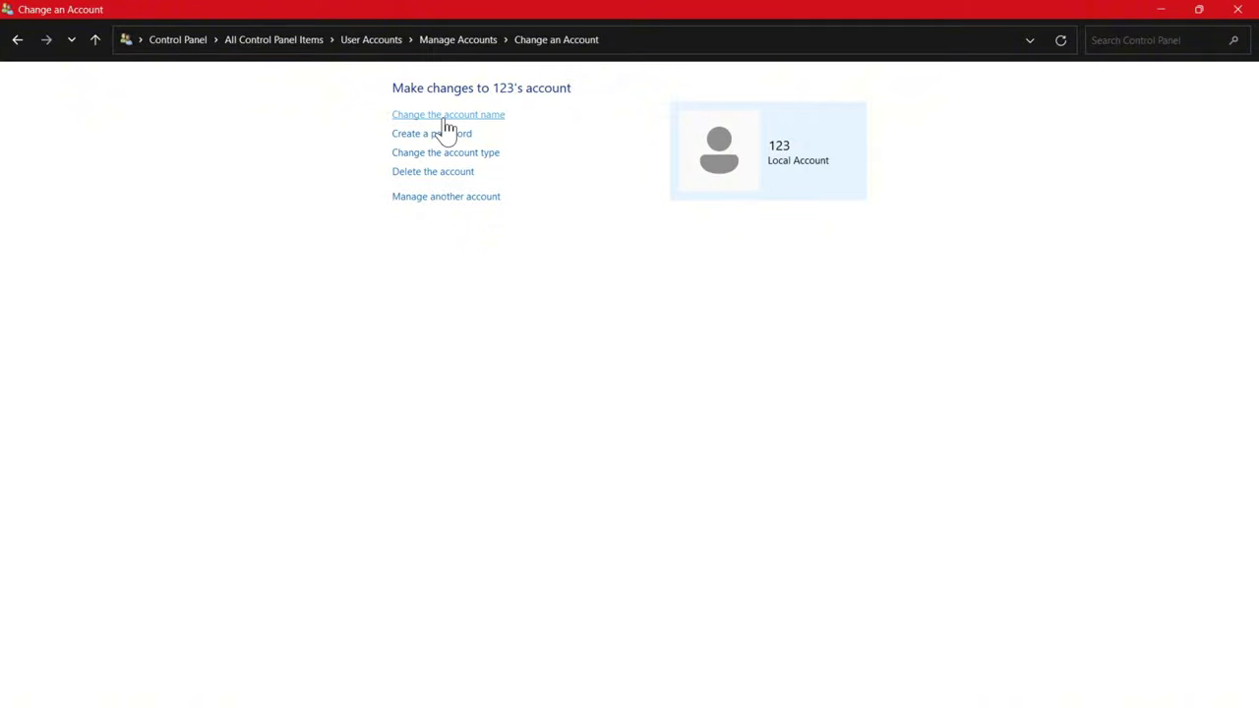
# - Review the Rename, Create password and Change account type pages for 123, confirming Standard
pyautogui.click(447, 118)
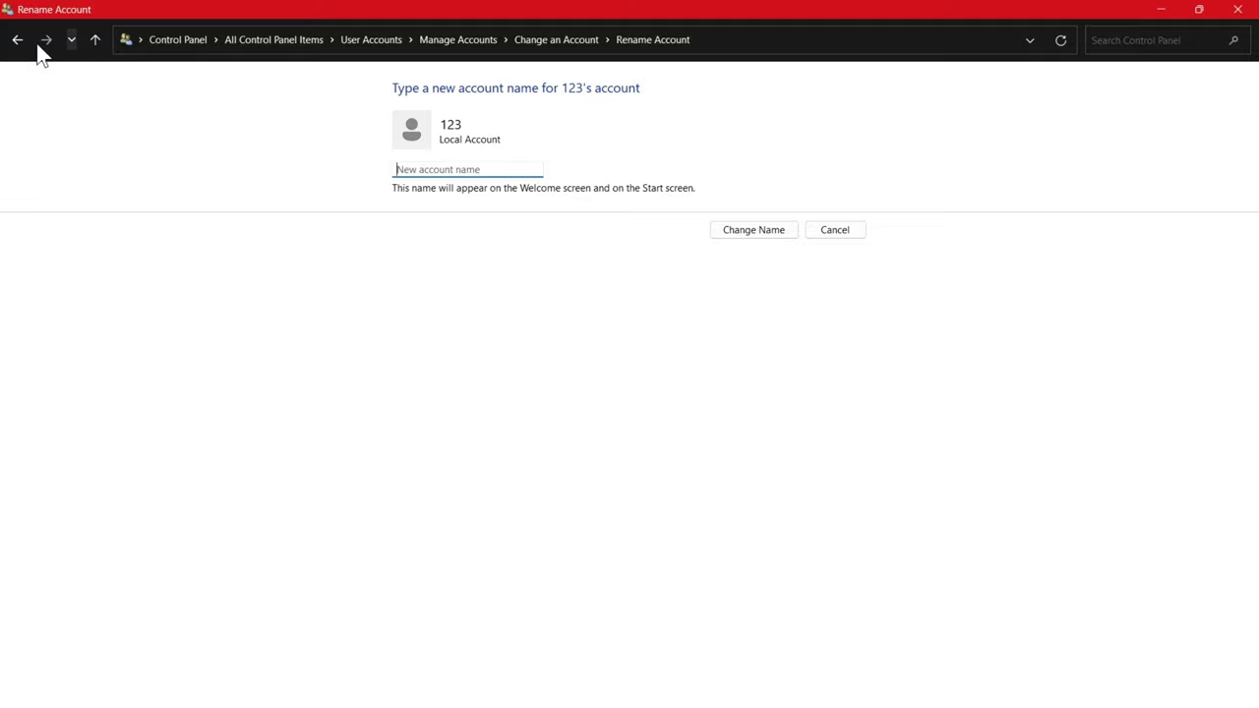
pyautogui.click(17, 39)
pyautogui.click(433, 136)
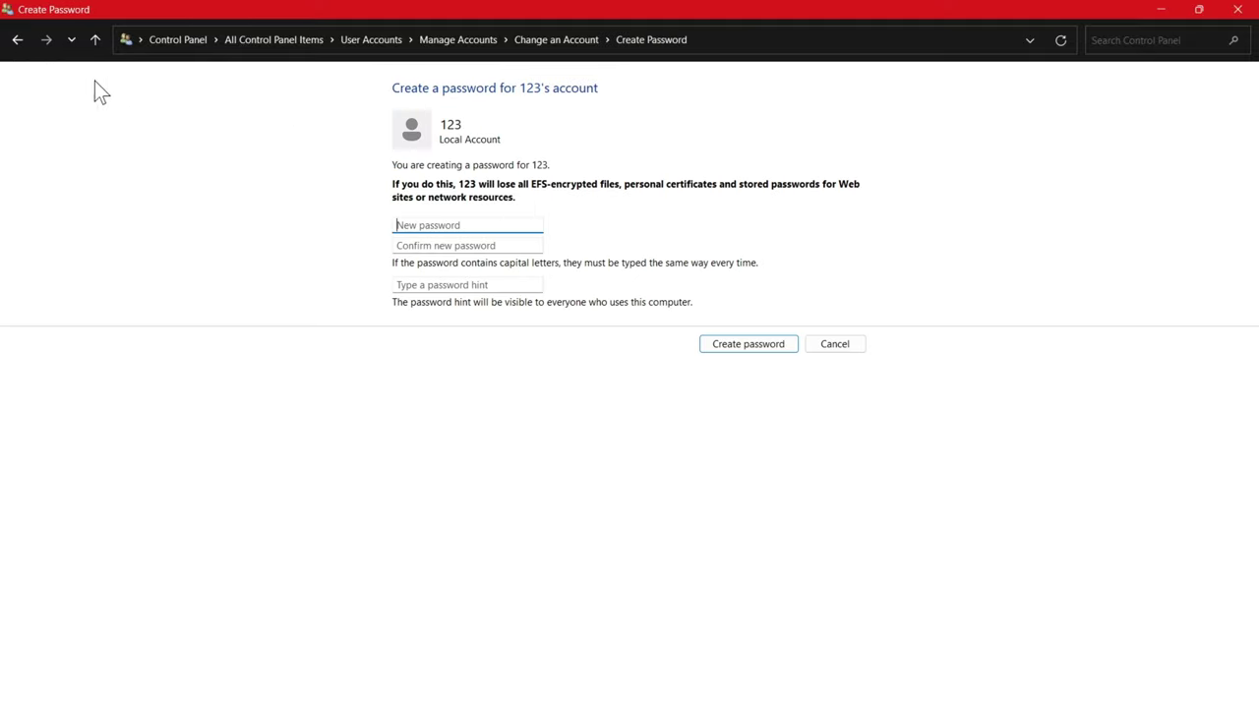
pyautogui.click(17, 39)
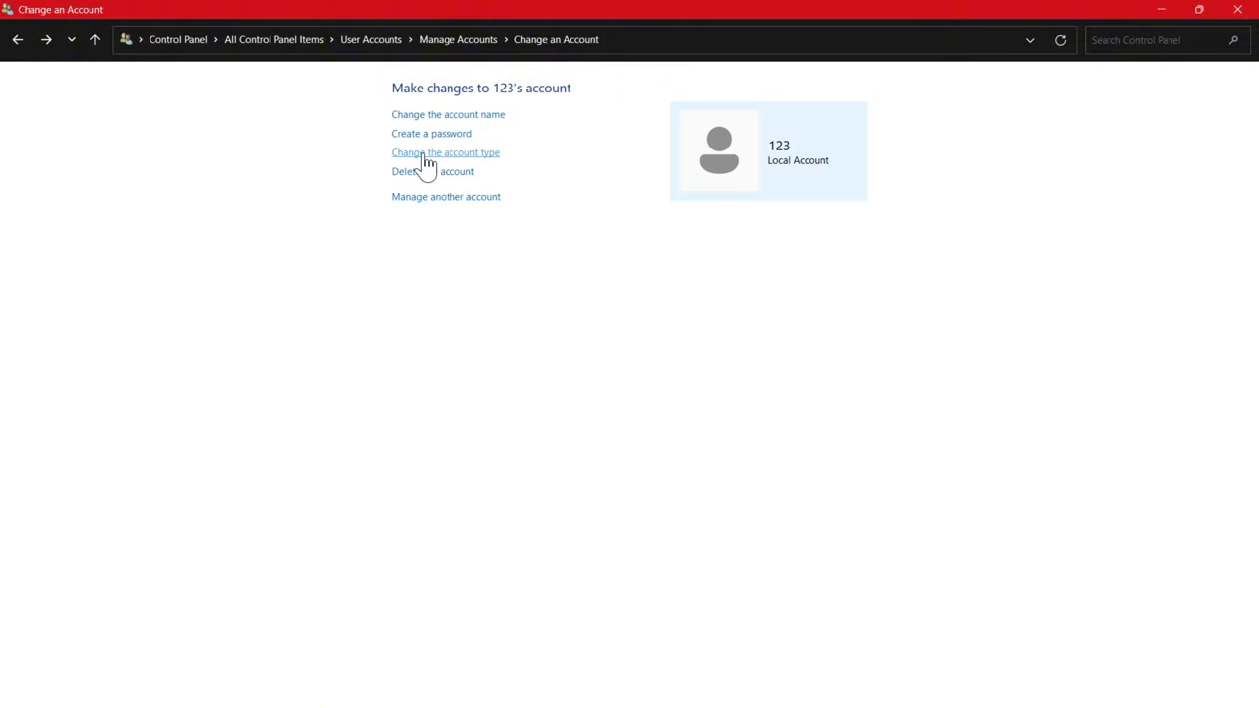
pyautogui.click(422, 152)
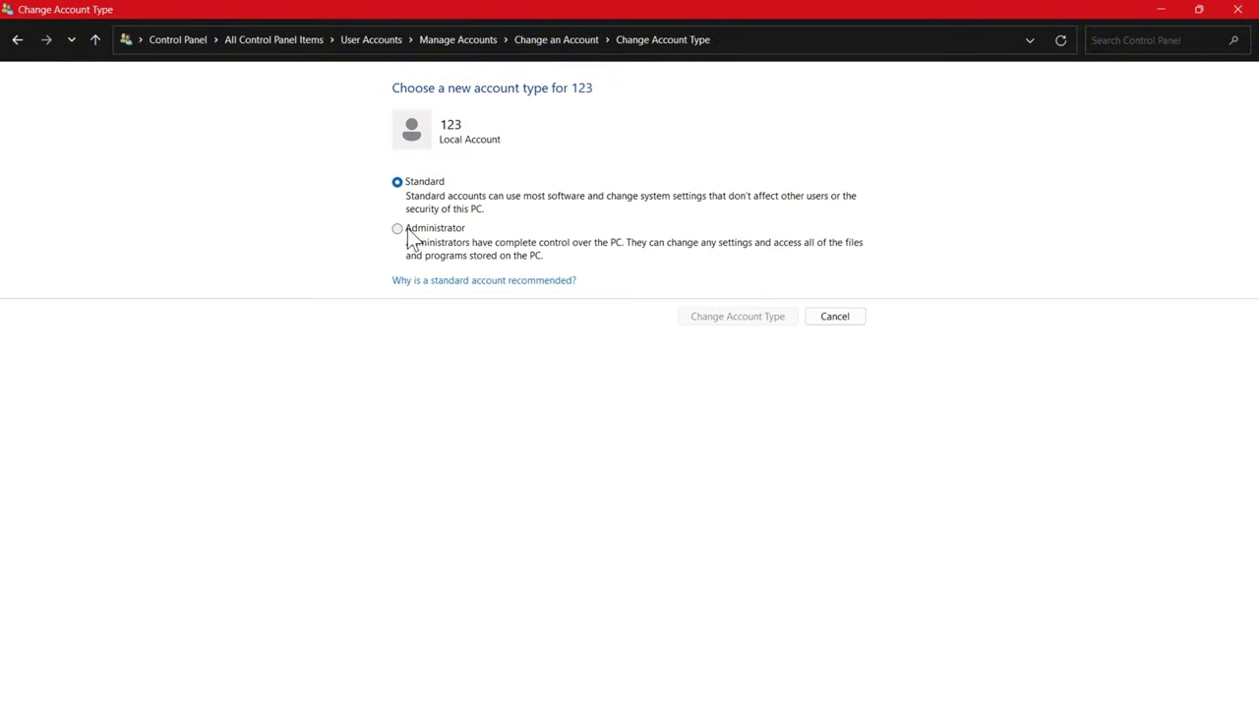
pyautogui.click(16, 39)
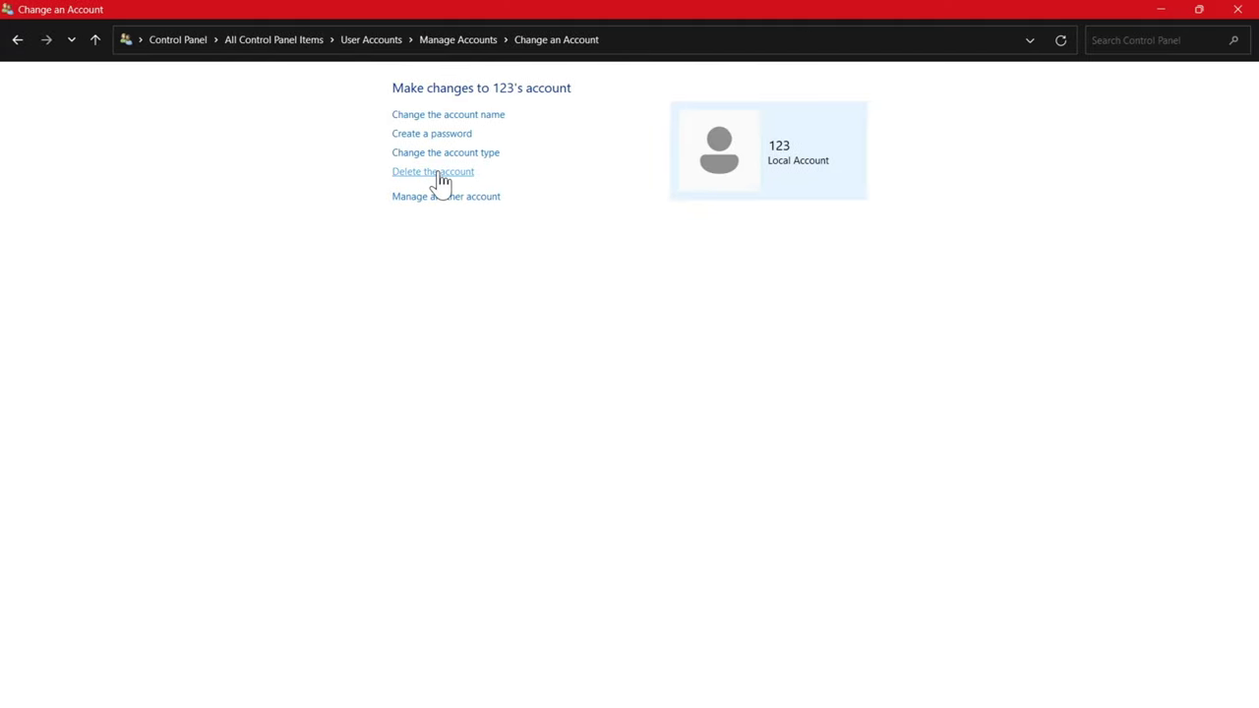
# - Delete the 123 account, choosing Delete Files to remove its files too
pyautogui.click(439, 174)
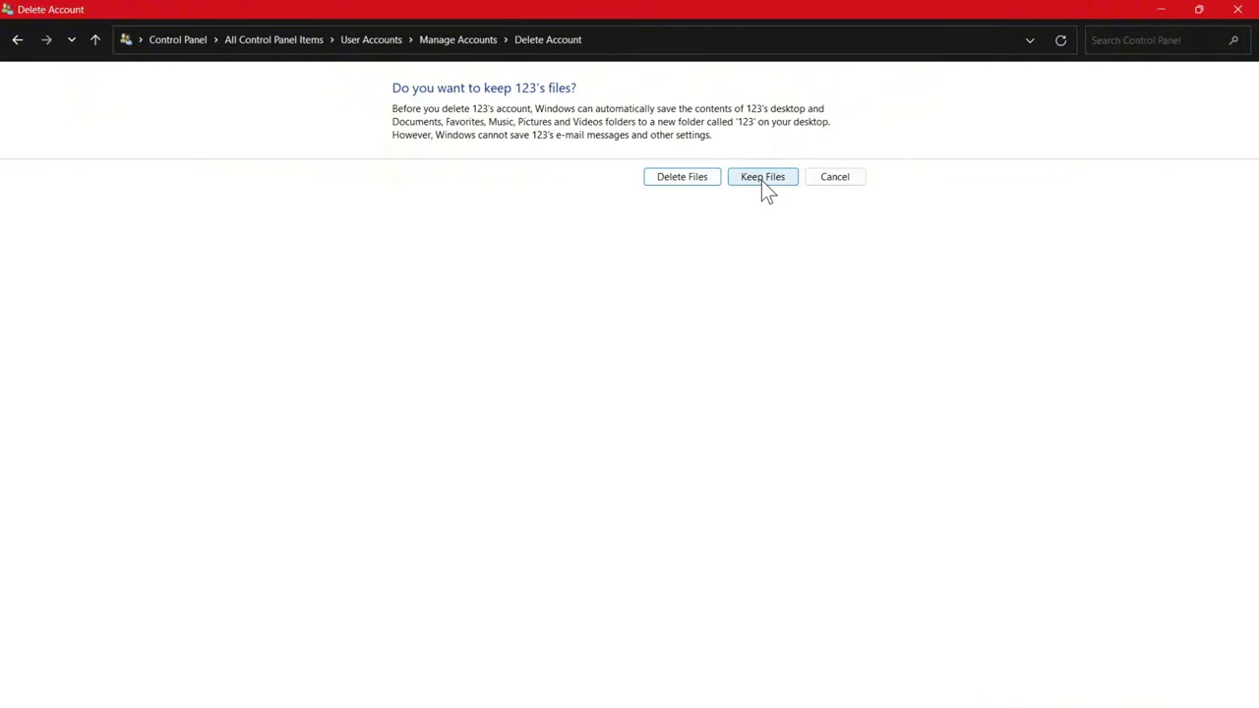
pyautogui.click(677, 183)
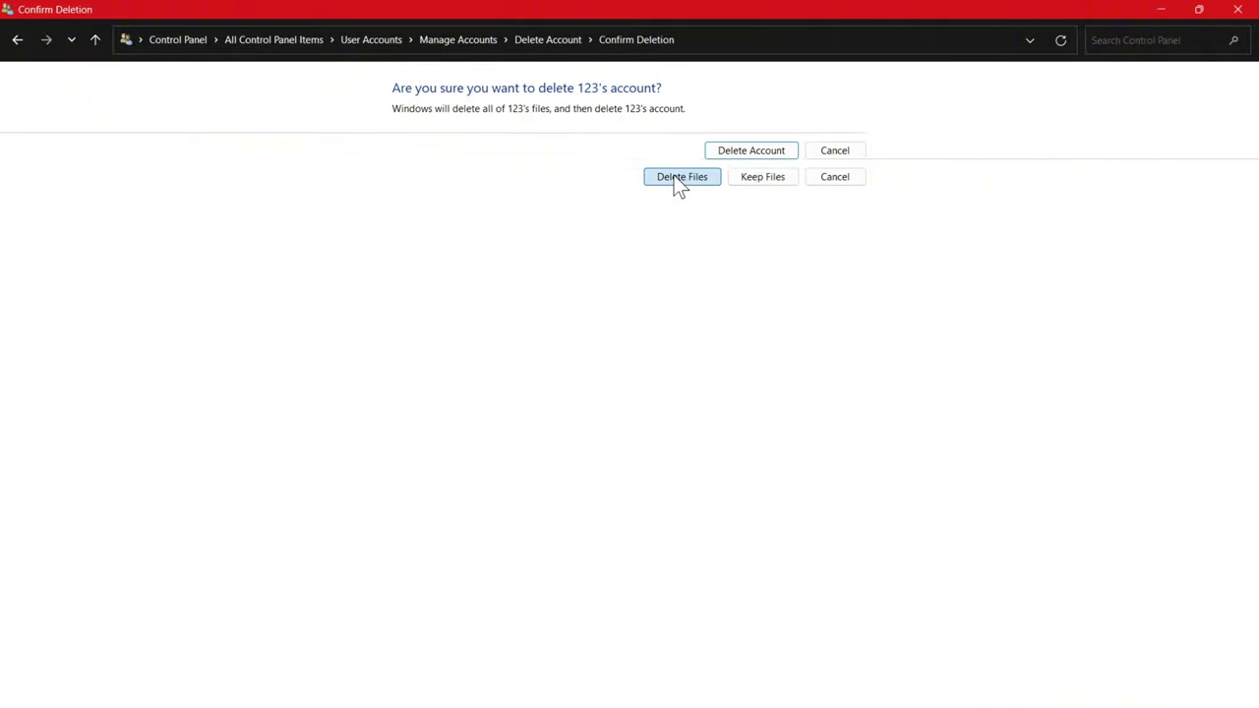
pyautogui.click(744, 163)
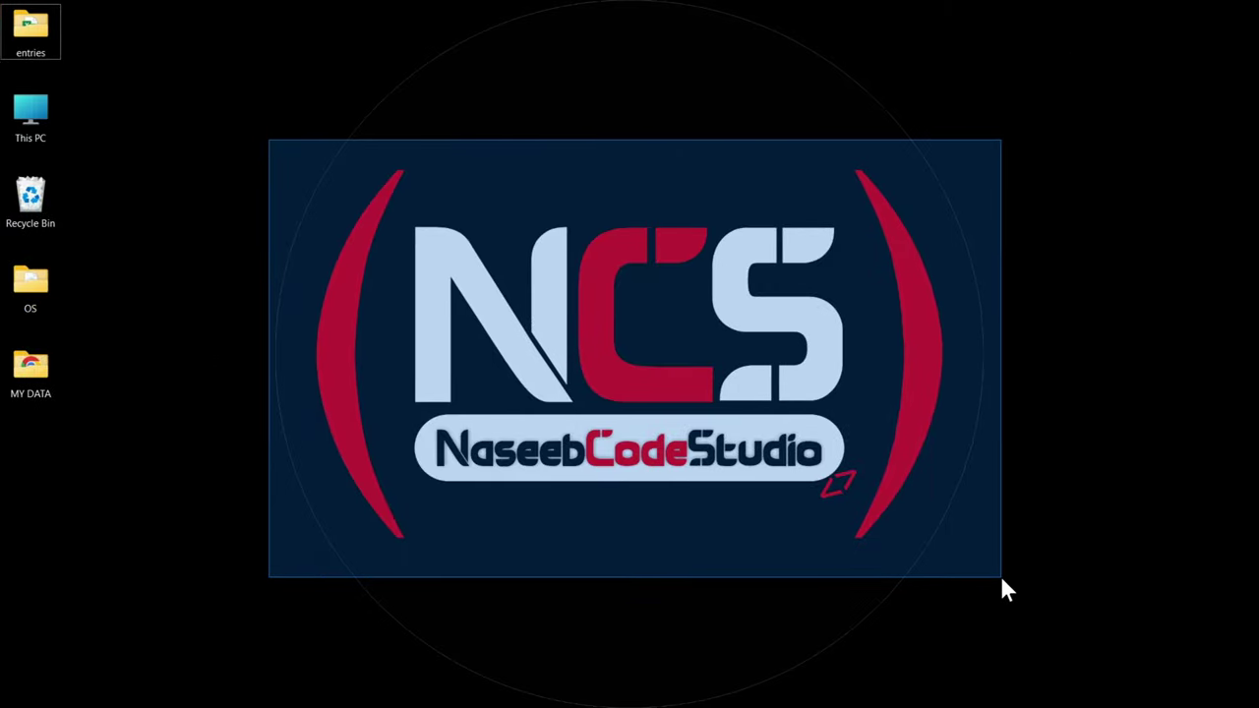
pyautogui.moveTo(1002, 581); pyautogui.dragTo(994, 581)
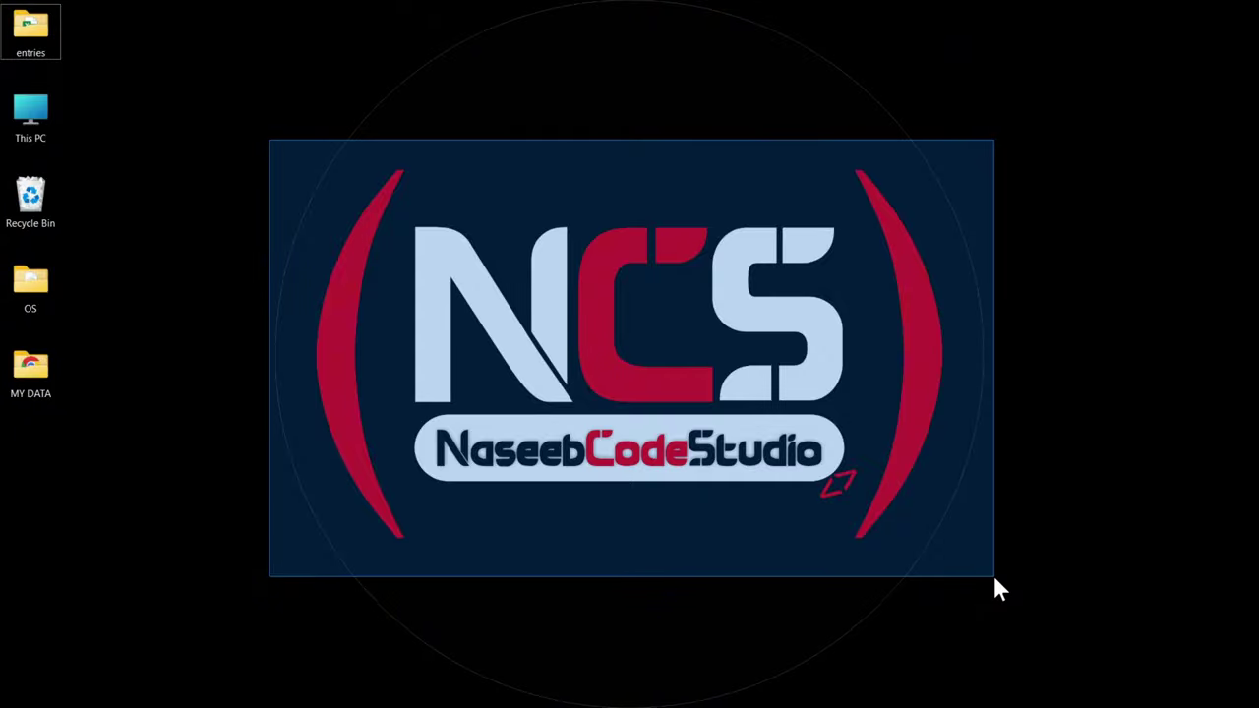